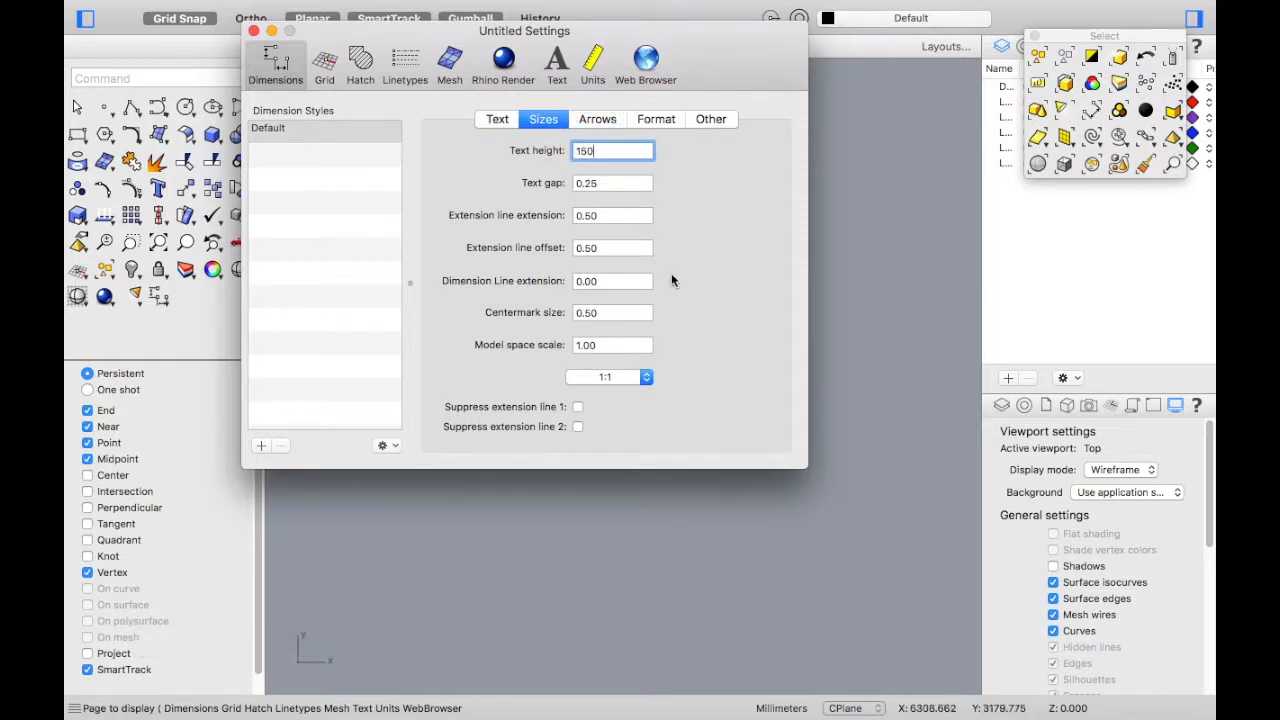
# Step: Close the document settings with the dimension text height at 150
pyautogui.click(253, 30)
# Step: Check the square's left edge in the Top view with a temporary dimension and delete that dimension
pyautogui.write('Dim')
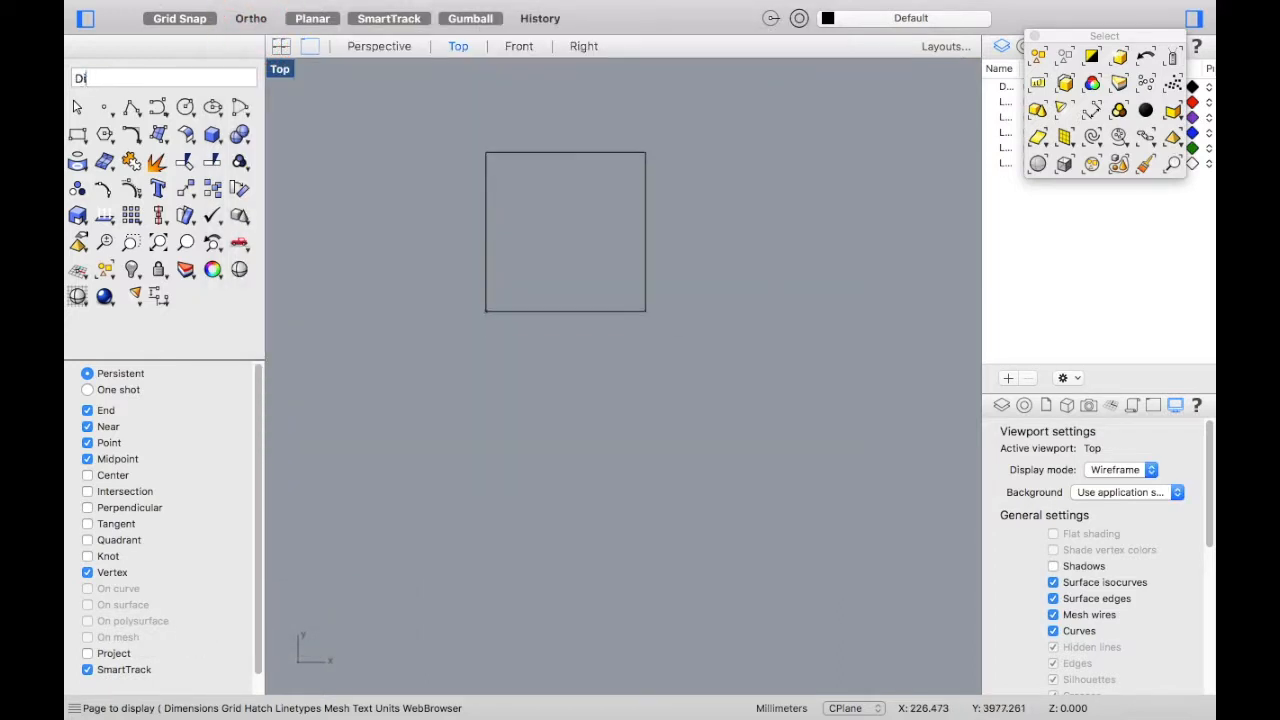
pyautogui.press('Return')
pyautogui.click(485, 152)
pyautogui.click(486, 311)
pyautogui.click(472, 283)
pyautogui.scroll(10, 478, 235)
pyautogui.click(540, 238)
pyautogui.press('Delete')
pyautogui.scroll(-10, 511, 323)
pyautogui.scroll(5, 486, 372)
pyautogui.scroll(-6, 470, 360)
pyautogui.scroll(2, 537, 330)
pyautogui.scroll(-5, 497, 337)
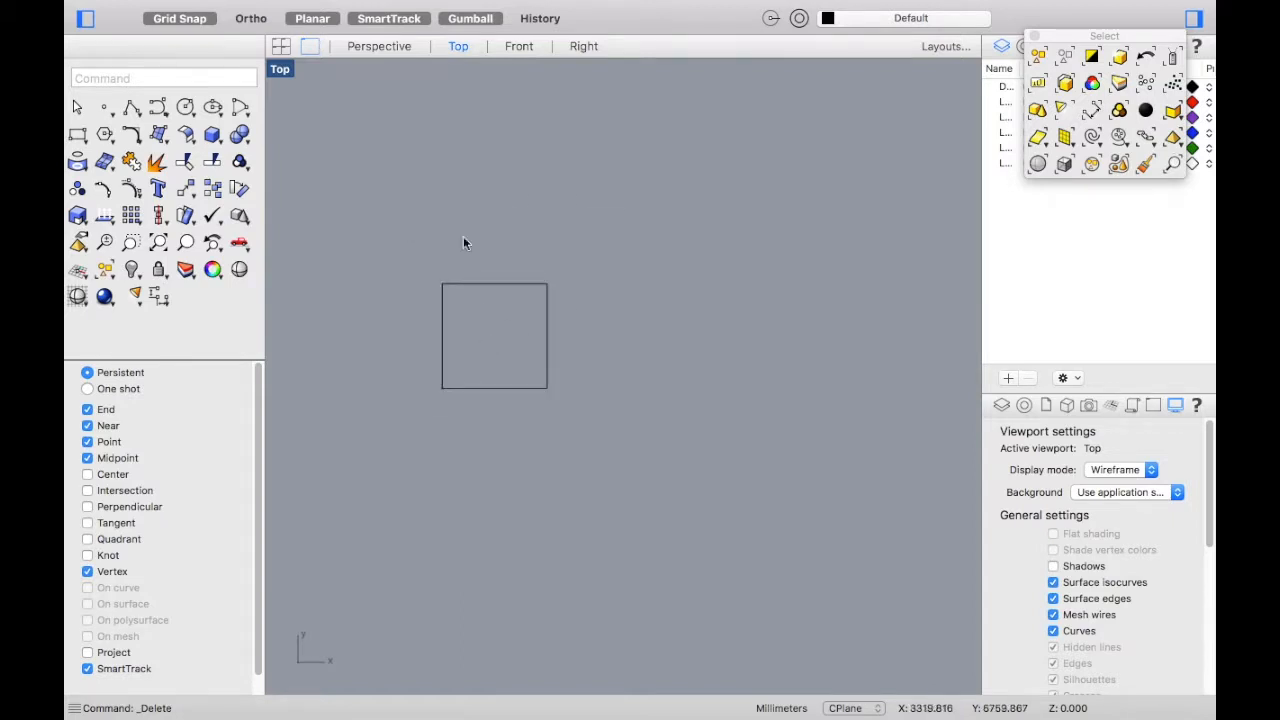
# Step: Duplicate the square 2000 mm straight down in the Front view
pyautogui.click(507, 47)
pyautogui.scroll(-5, 462, 307)
pyautogui.scroll(-5, 430, 298)
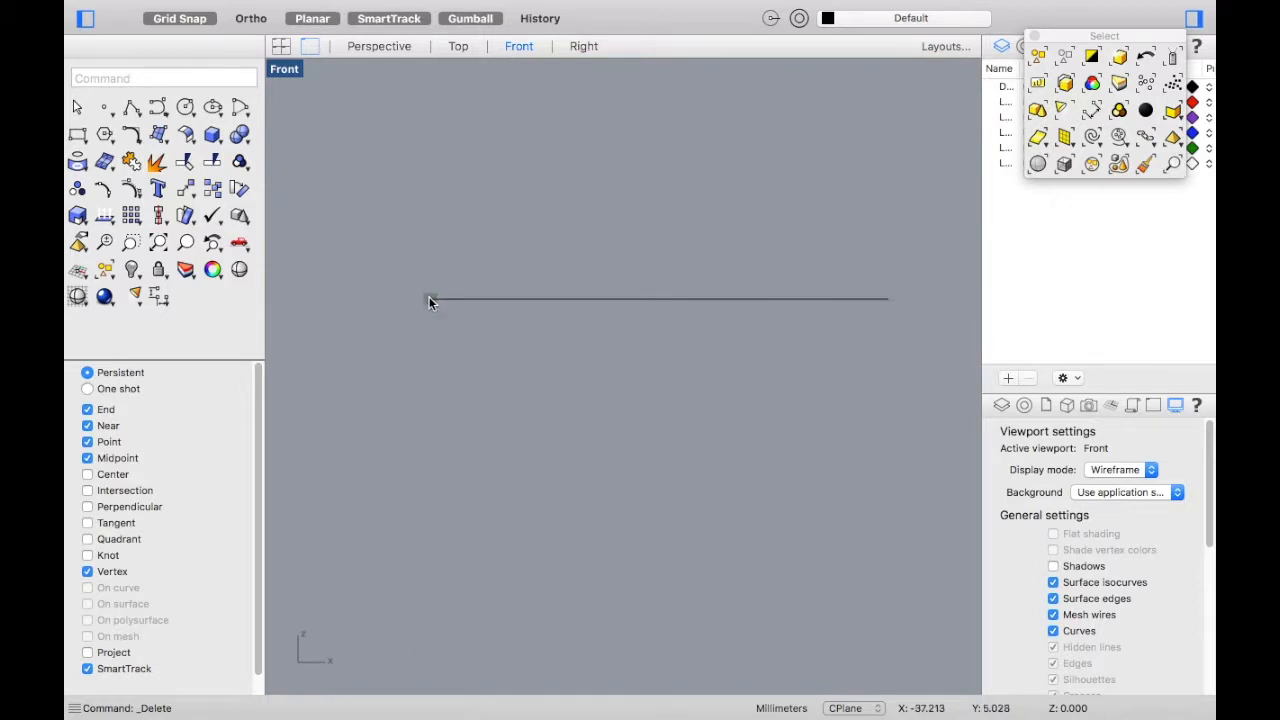
pyautogui.click(497, 300)
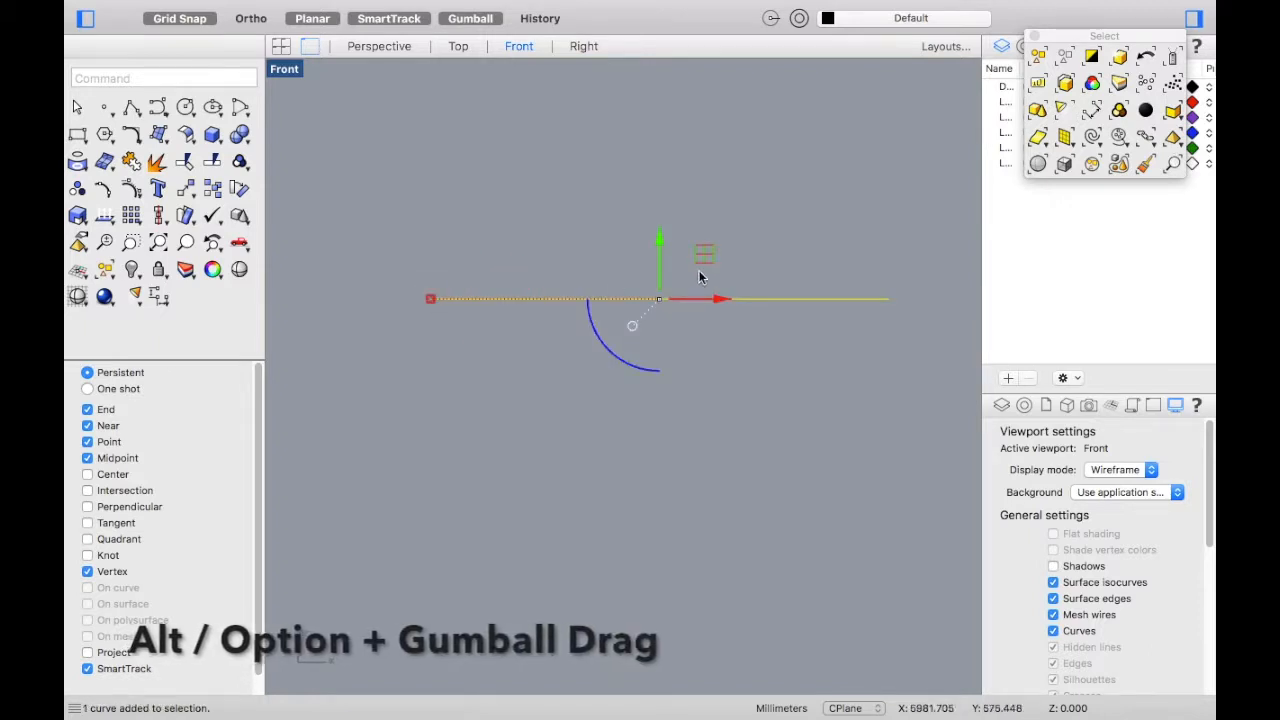
pyautogui.keyDown('alt'); pyautogui.moveTo(661, 238); pyautogui.dragTo(659, 336); pyautogui.keyUp('alt')
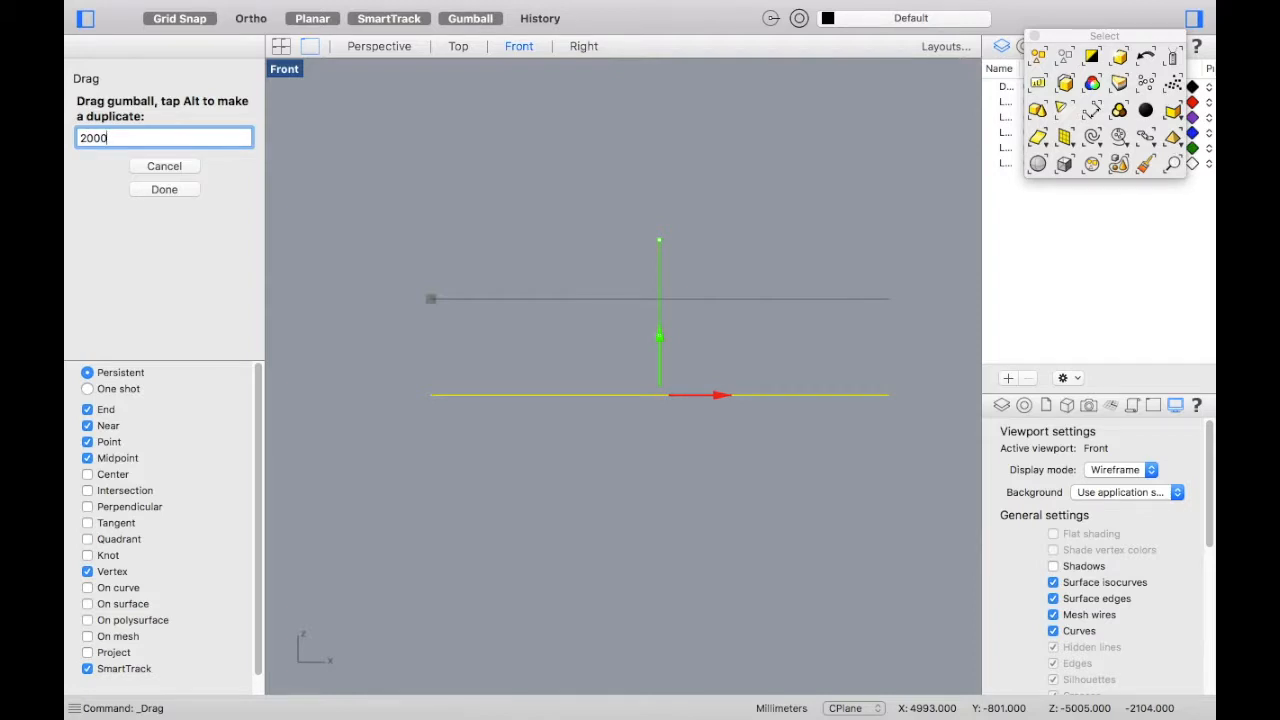
pyautogui.press('Return')
pyautogui.click(590, 230)
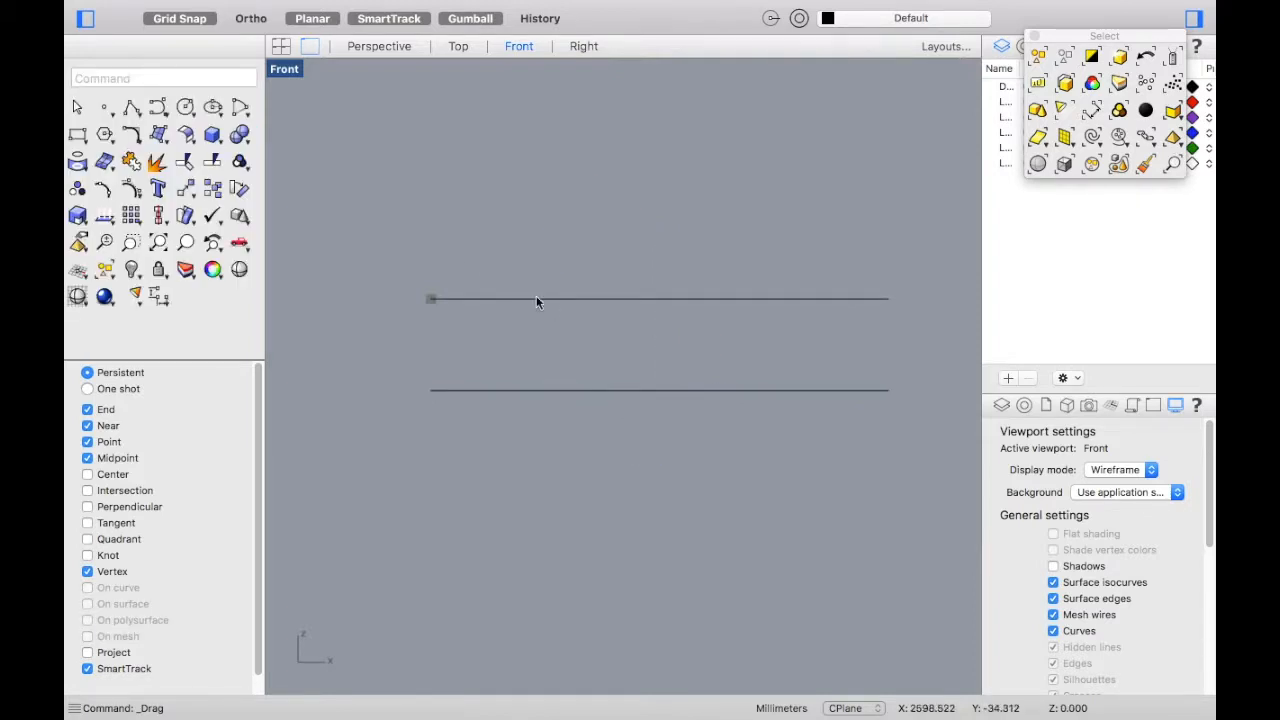
# Step: Check the vertical distance between the two squares with a temporary dimension at their left ends
pyautogui.write('Dim')
pyautogui.press('Return')
pyautogui.scroll(3, 520, 390)
pyautogui.click(310, 176)
pyautogui.click(311, 389)
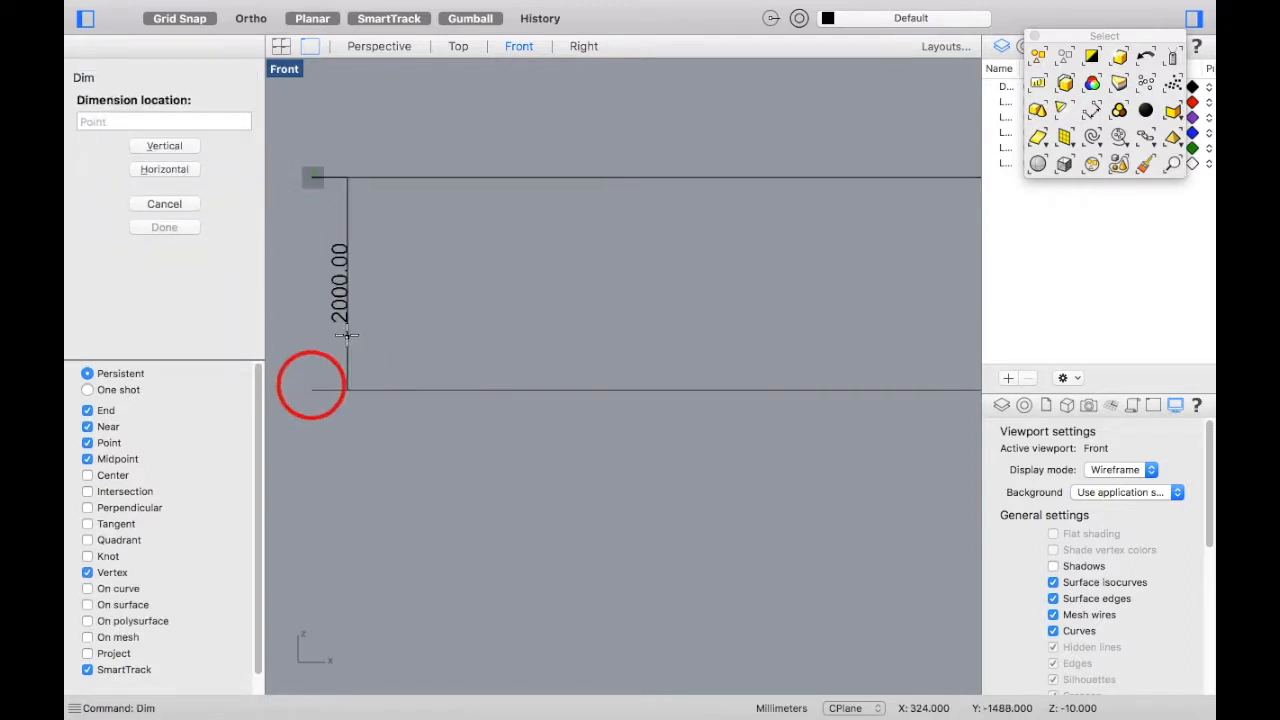
pyautogui.click(363, 302)
pyautogui.scroll(-5, 378, 288)
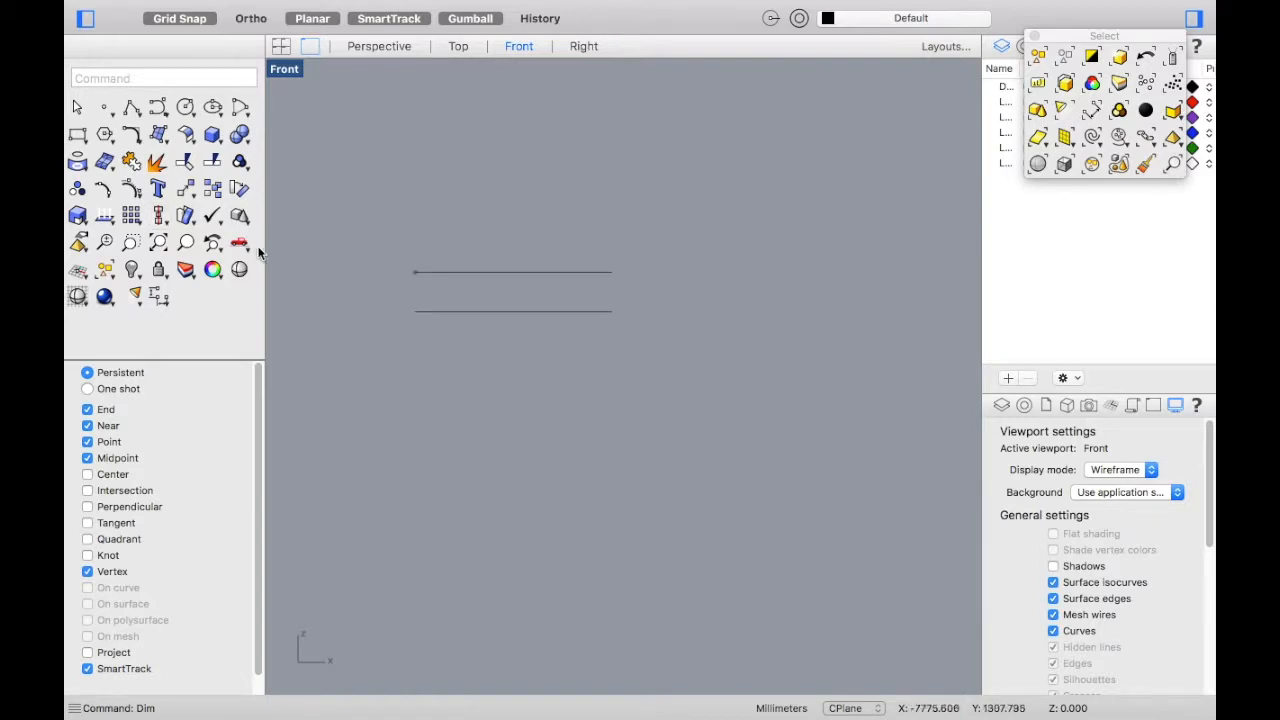
# Step: Draw an interpolated curve joining the ends of the upper square's line, through six points between the squares, with two dips and a central bump
pyautogui.click(167, 113)
pyautogui.click(164, 113)
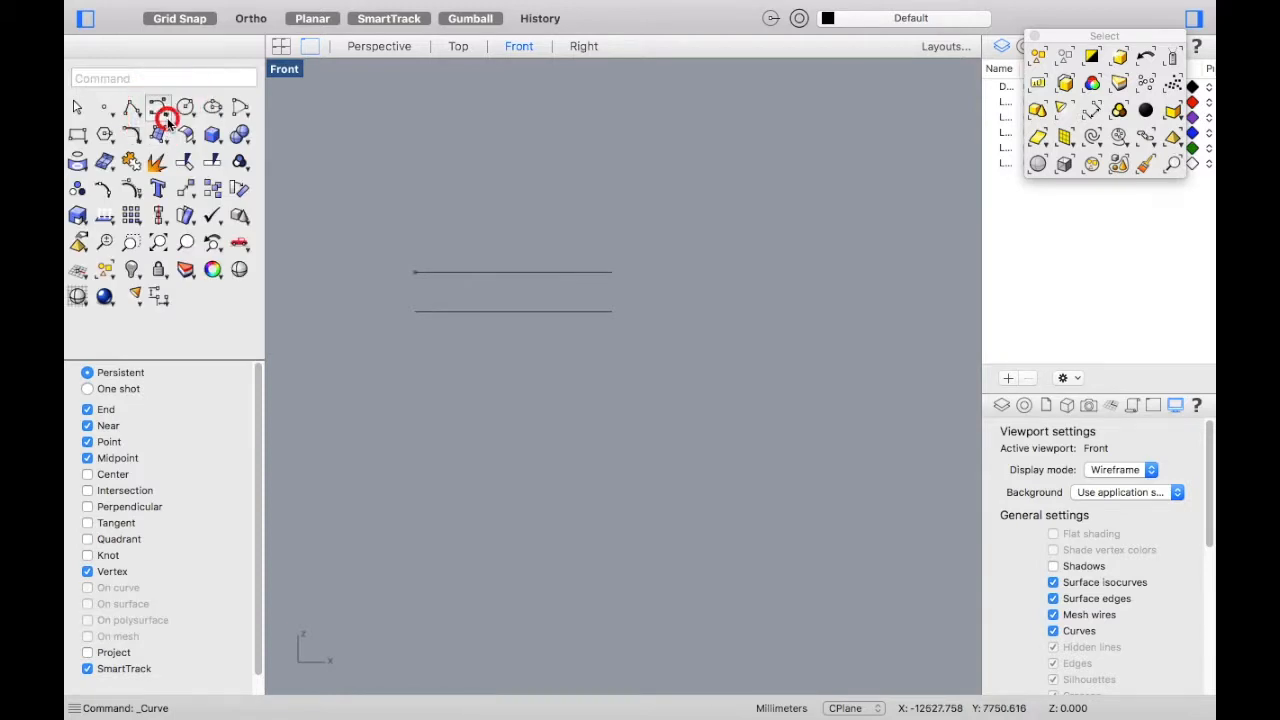
pyautogui.click(167, 118)
pyautogui.click(200, 165)
pyautogui.scroll(5, 434, 277)
pyautogui.click(371, 234)
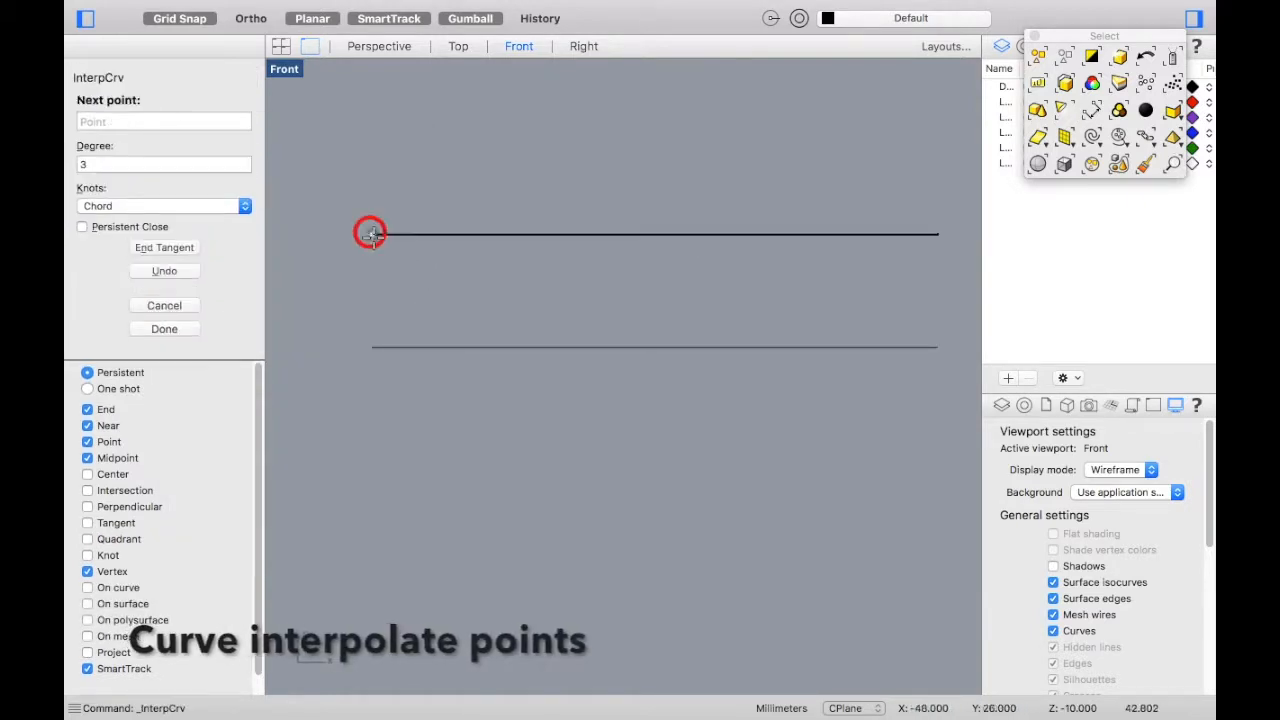
pyautogui.click(417, 296)
pyautogui.click(558, 312)
pyautogui.click(633, 289)
pyautogui.click(704, 304)
pyautogui.click(765, 321)
pyautogui.click(866, 316)
pyautogui.click(937, 236)
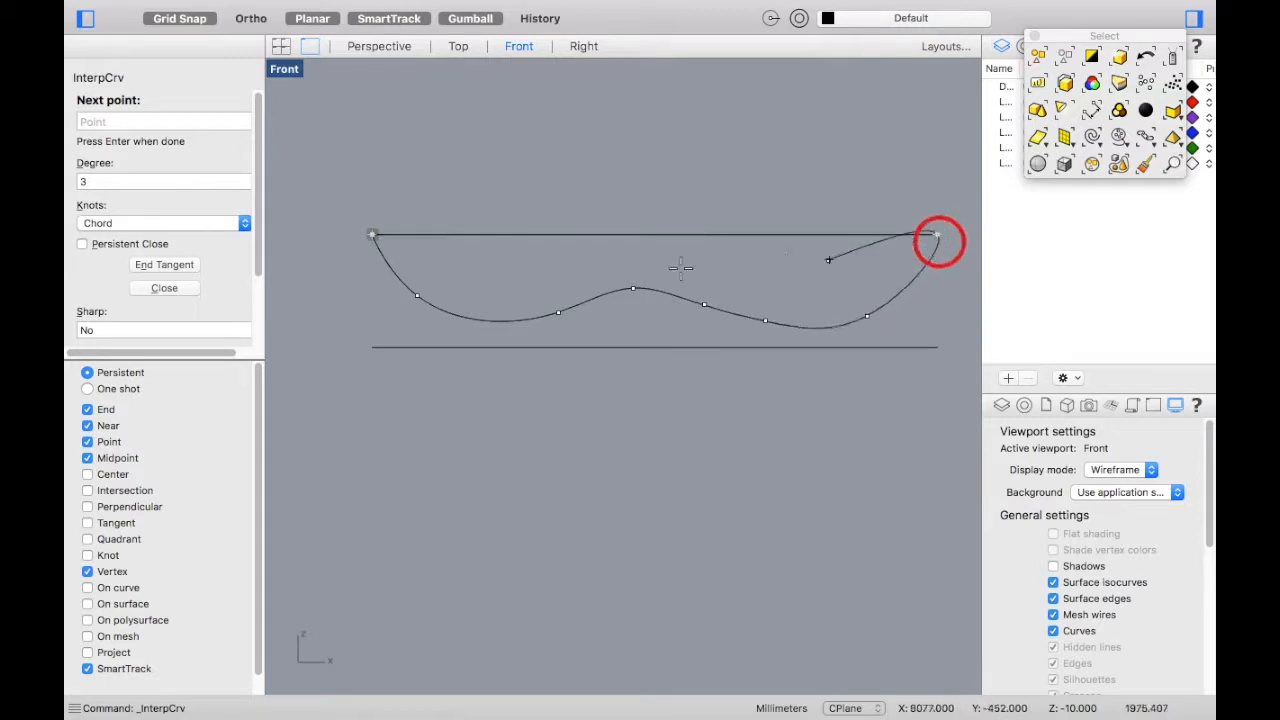
pyautogui.press('Return')
pyautogui.scroll(-3, 437, 221)
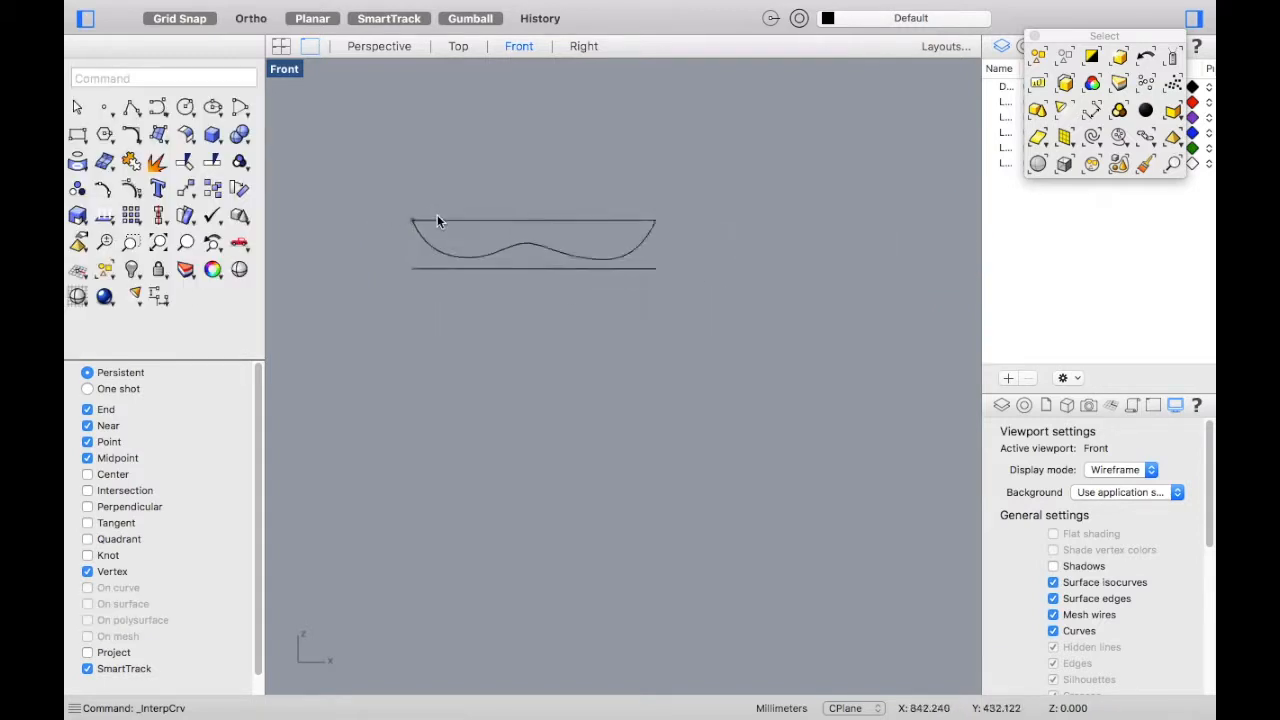
# Step: Turn on the wavy curve's control points and shift the control points near its right end slightly downward
pyautogui.scroll(-8, 591, 232)
pyautogui.scroll(8, 559, 238)
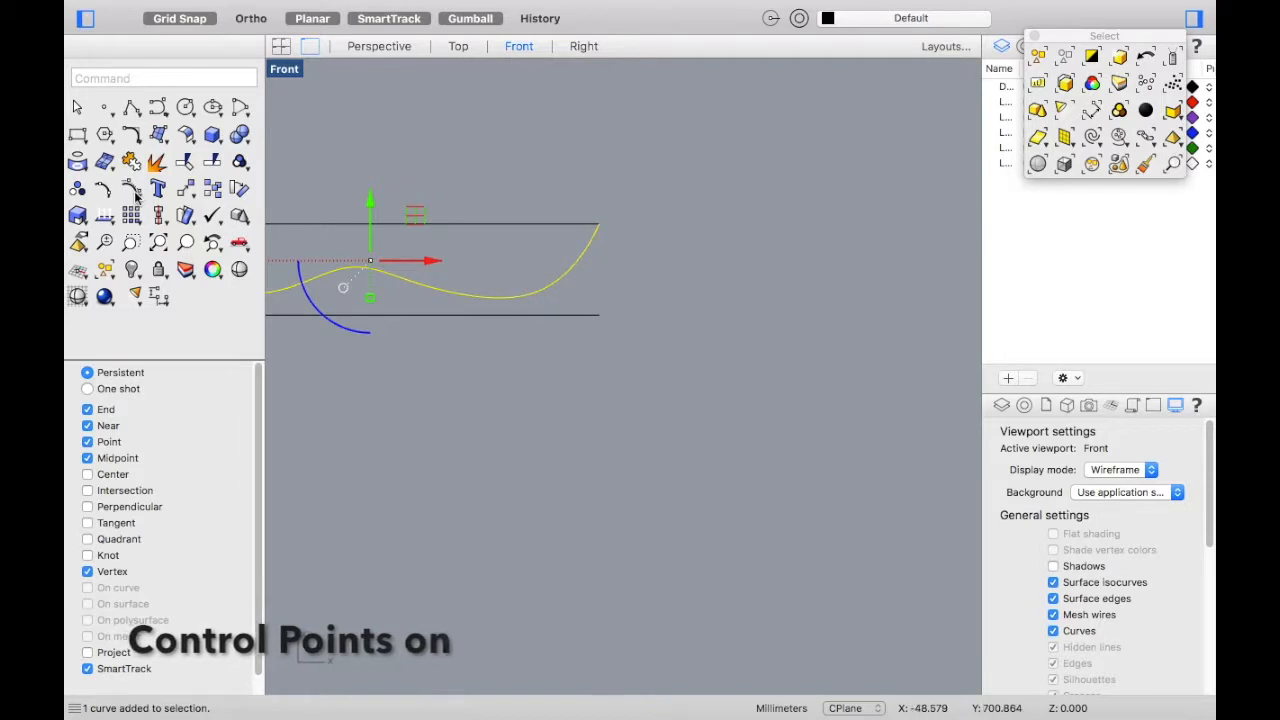
pyautogui.click(104, 192)
pyautogui.scroll(3, 514, 257)
pyautogui.moveTo(523, 229); pyautogui.dragTo(655, 305)
pyautogui.moveTo(597, 220); pyautogui.dragTo(601, 229)
pyautogui.click(738, 283)
pyautogui.scroll(-10, 770, 301)
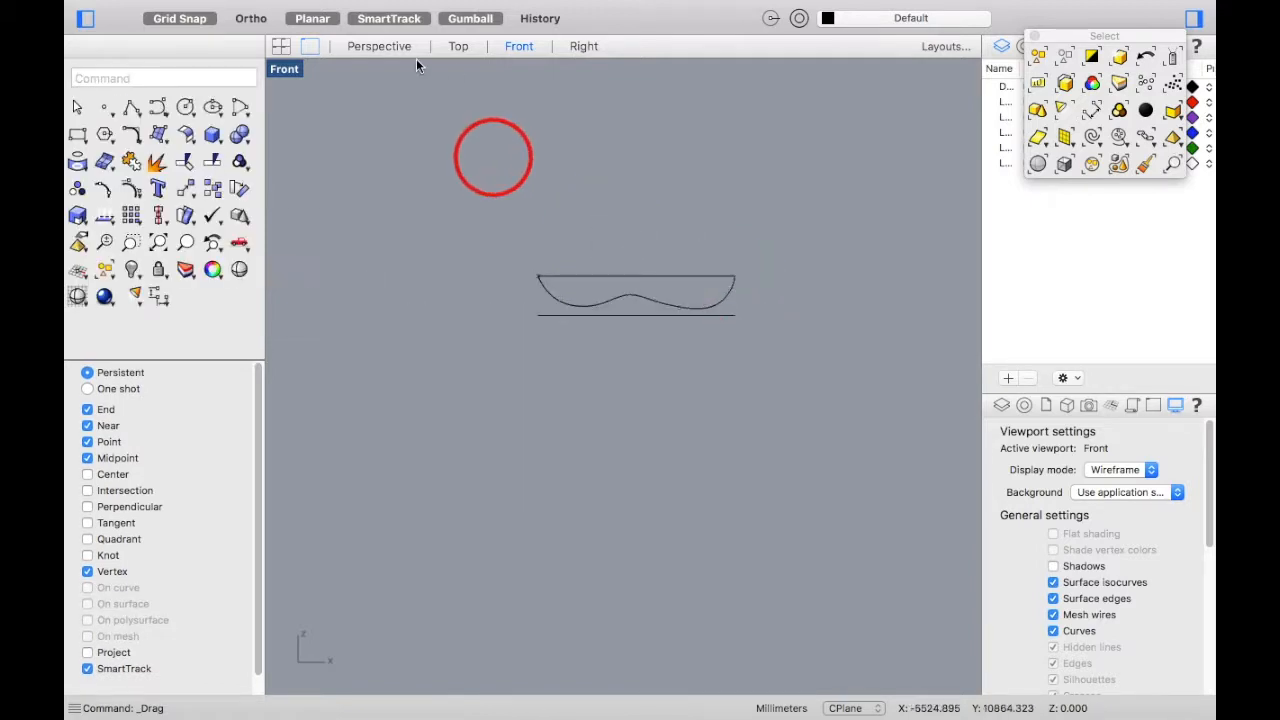
# Step: Fit the model in the Perspective view and duplicate the wavy curve 4000 mm along the Y axis
pyautogui.click(381, 46)
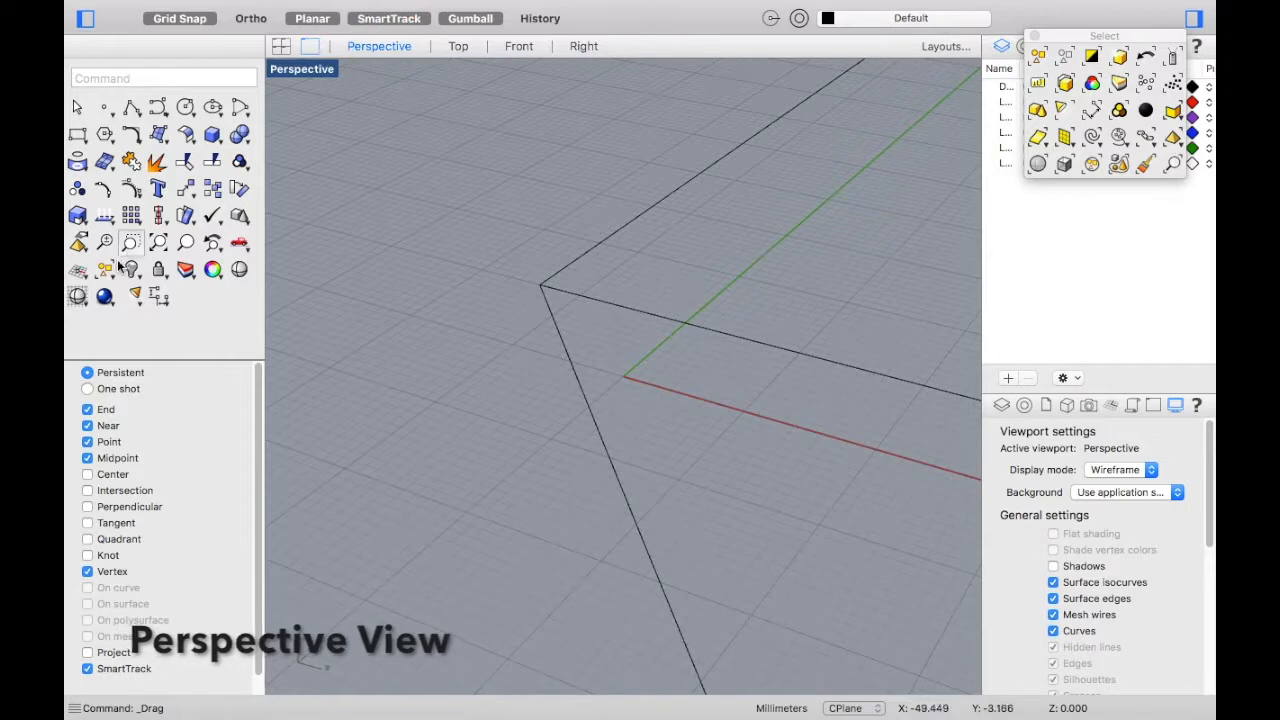
pyautogui.click(158, 244)
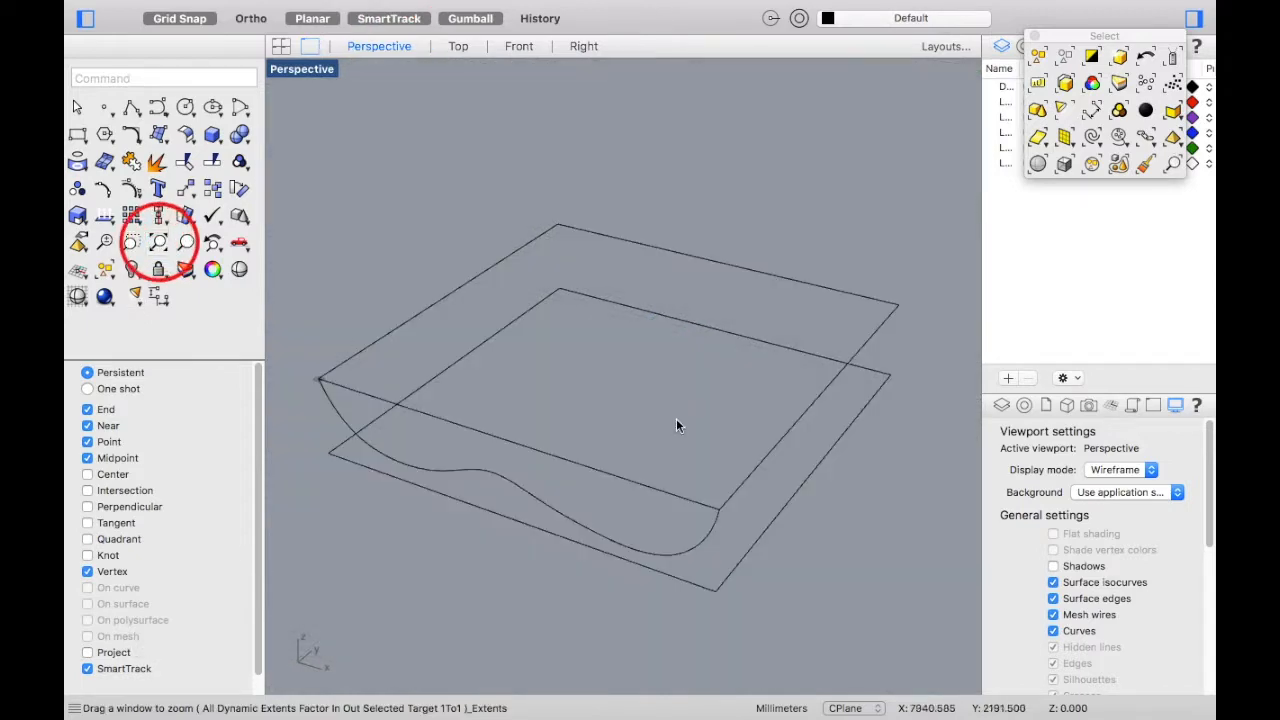
pyautogui.moveTo(697, 402); pyautogui.dragTo(558, 525, button='right')
pyautogui.click(555, 528)
pyautogui.write('M')
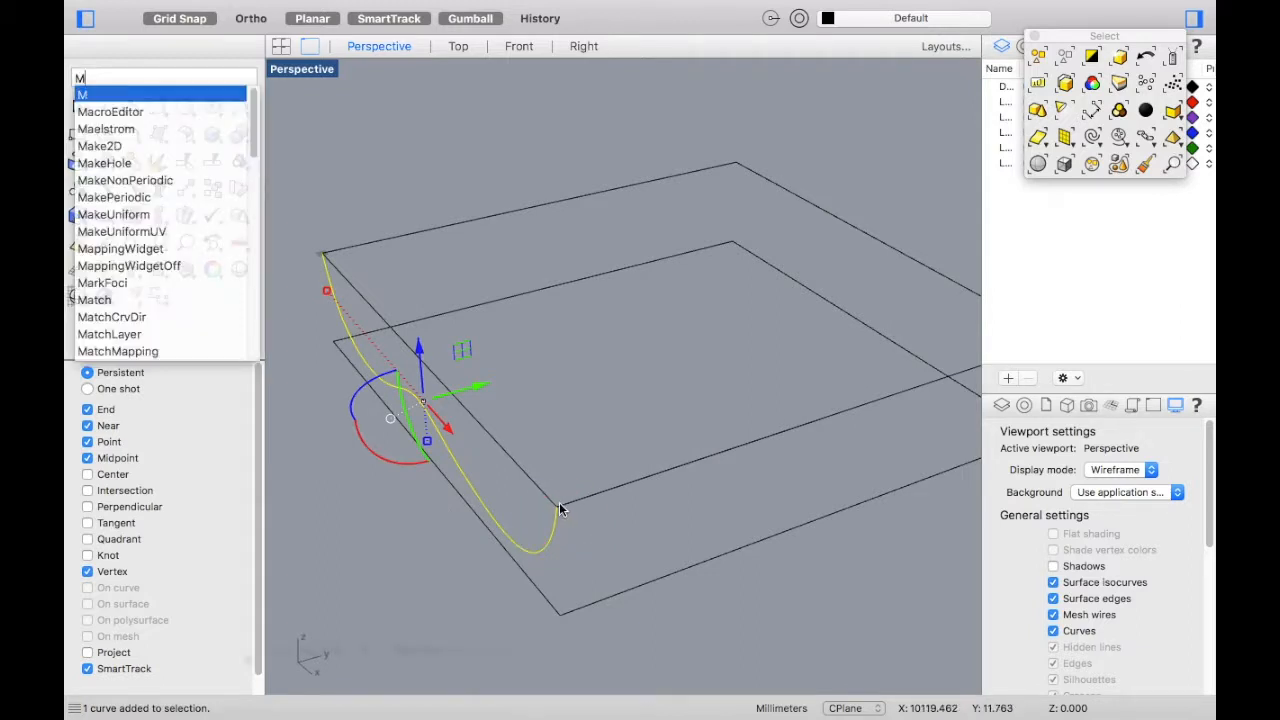
pyautogui.moveTo(480, 390); pyautogui.dragTo(565, 357)
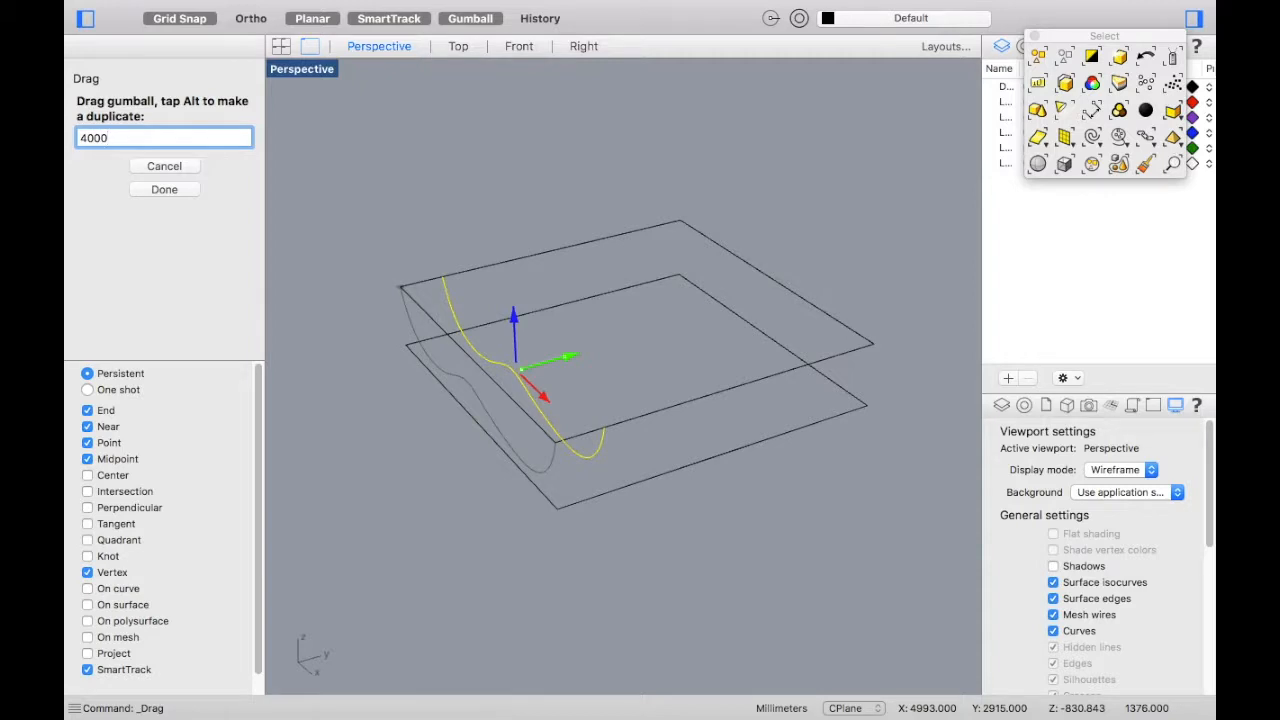
pyautogui.press('Return')
pyautogui.click(586, 203)
# Step: Move the copied curve farther along the Y axis to the middle of the upper square
pyautogui.scroll(-3, 585, 325)
pyautogui.moveTo(584, 320); pyautogui.dragTo(531, 330, button='right')
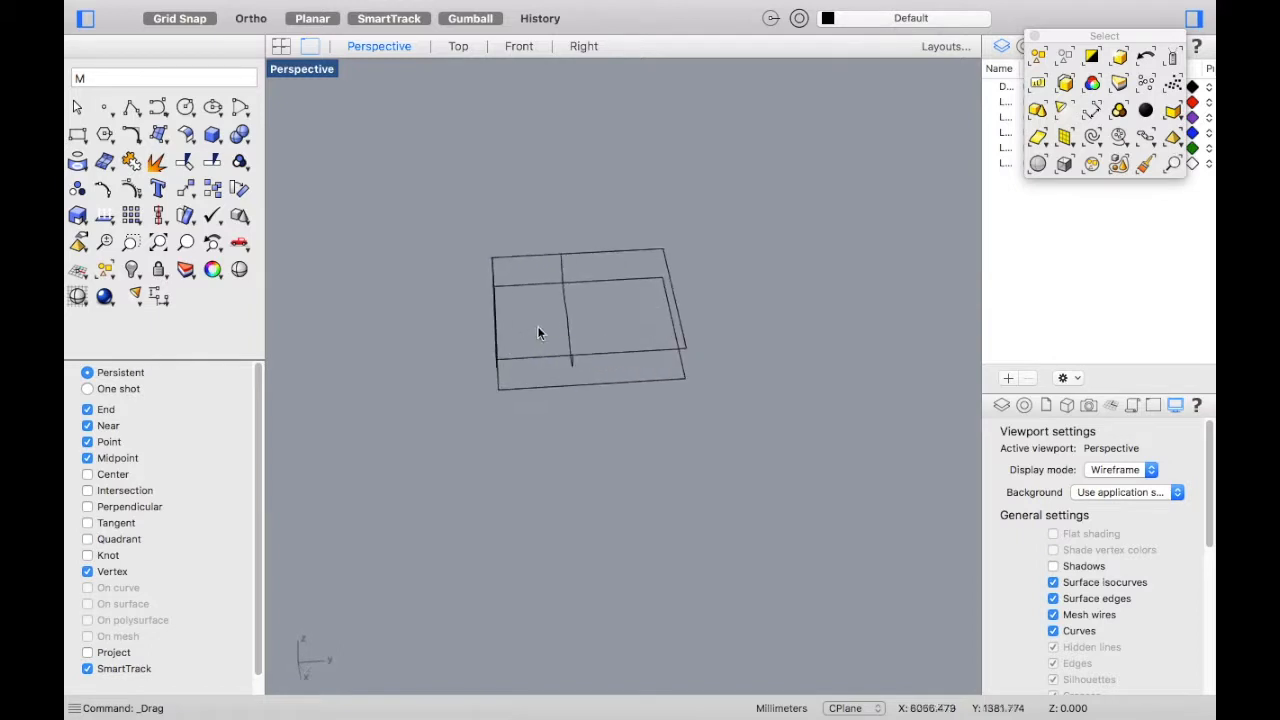
pyautogui.scroll(5, 584, 326)
pyautogui.moveTo(616, 352); pyautogui.dragTo(546, 305)
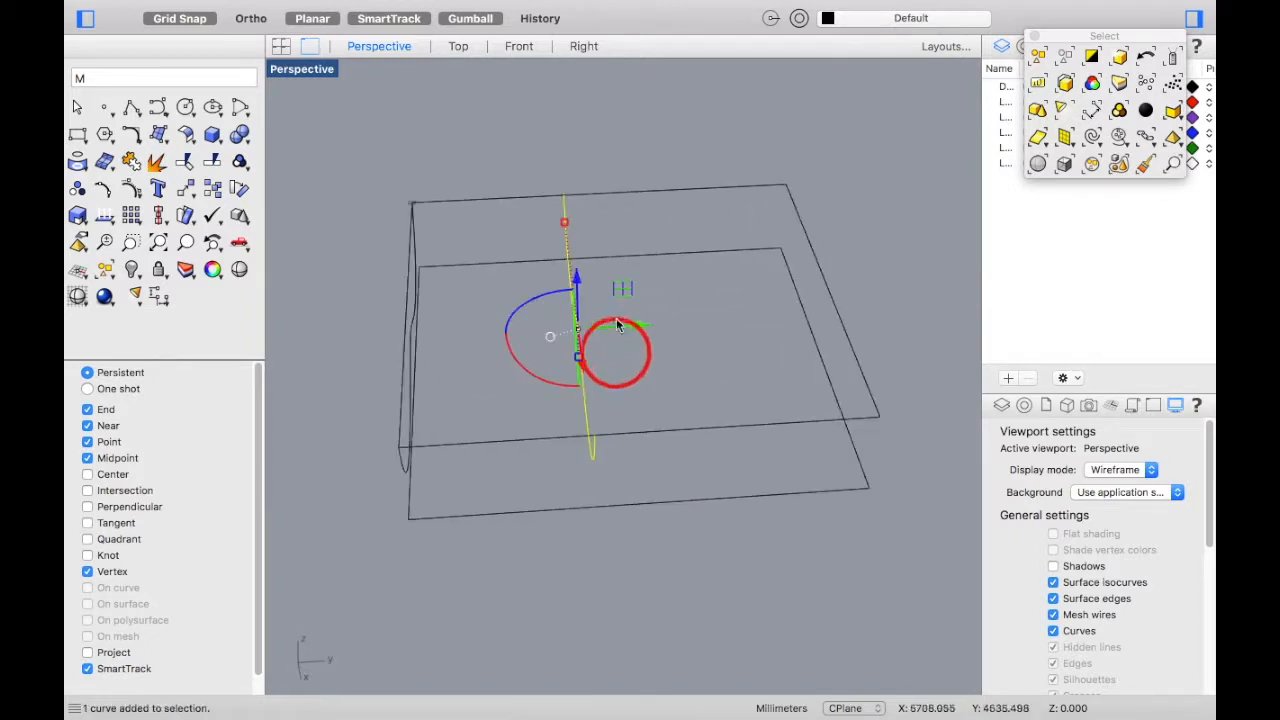
pyautogui.click(641, 328)
pyautogui.write('10')
pyautogui.press('Return')
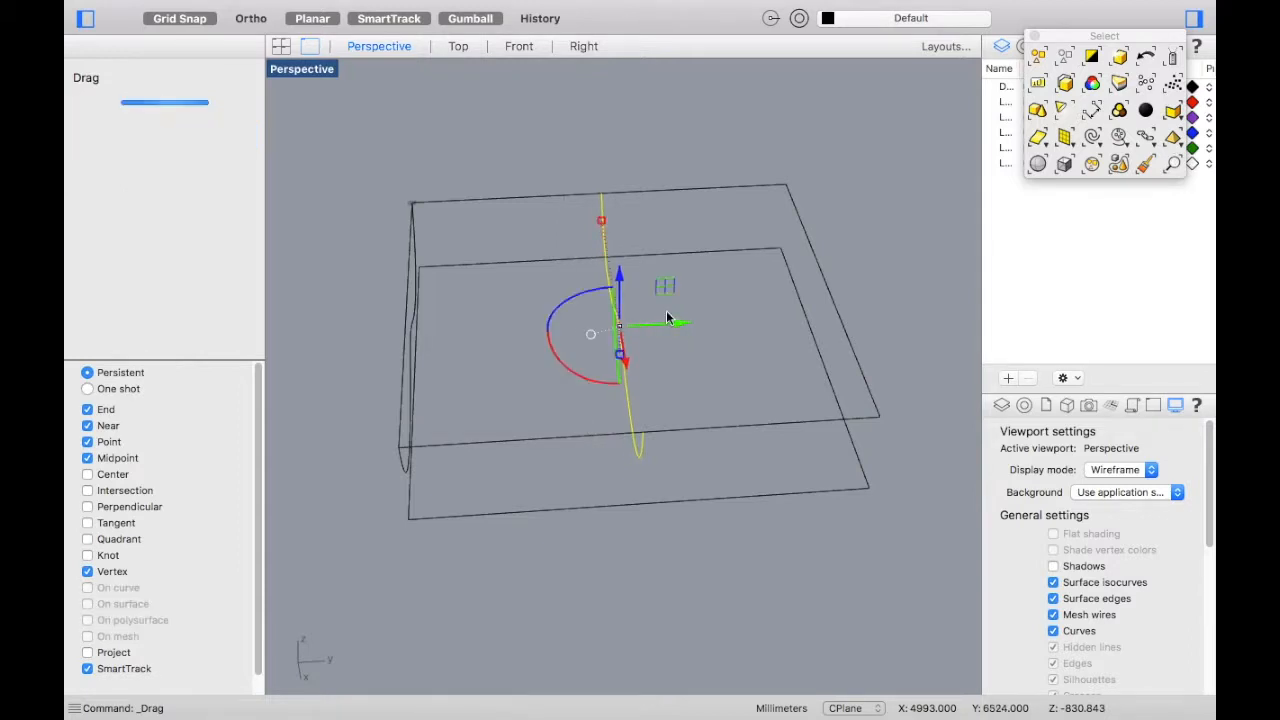
pyautogui.click(543, 167)
# Step: Try to rotate the middle curve freely about the vertical axis and undo the rotation
pyautogui.scroll(-5, 540, 280)
pyautogui.moveTo(680, 289); pyautogui.dragTo(588, 266, button='right')
pyautogui.scroll(5, 588, 266)
pyautogui.click(640, 291)
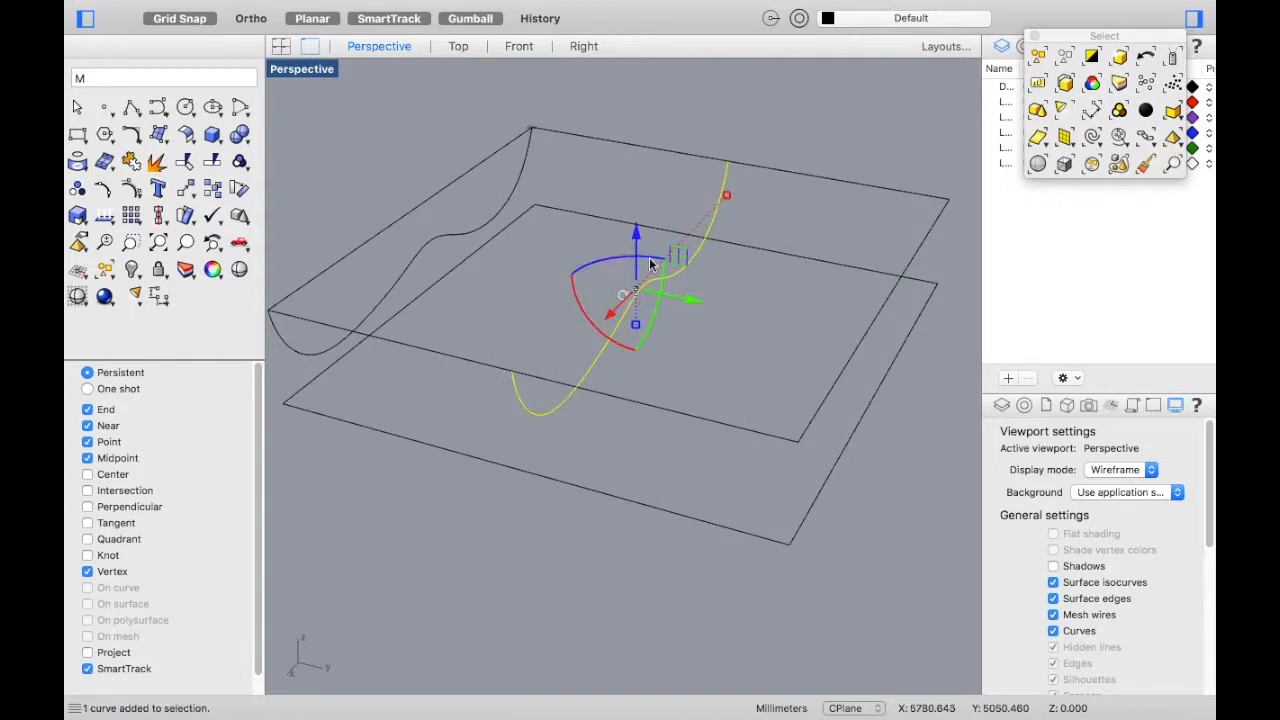
pyautogui.moveTo(613, 266); pyautogui.dragTo(675, 275)
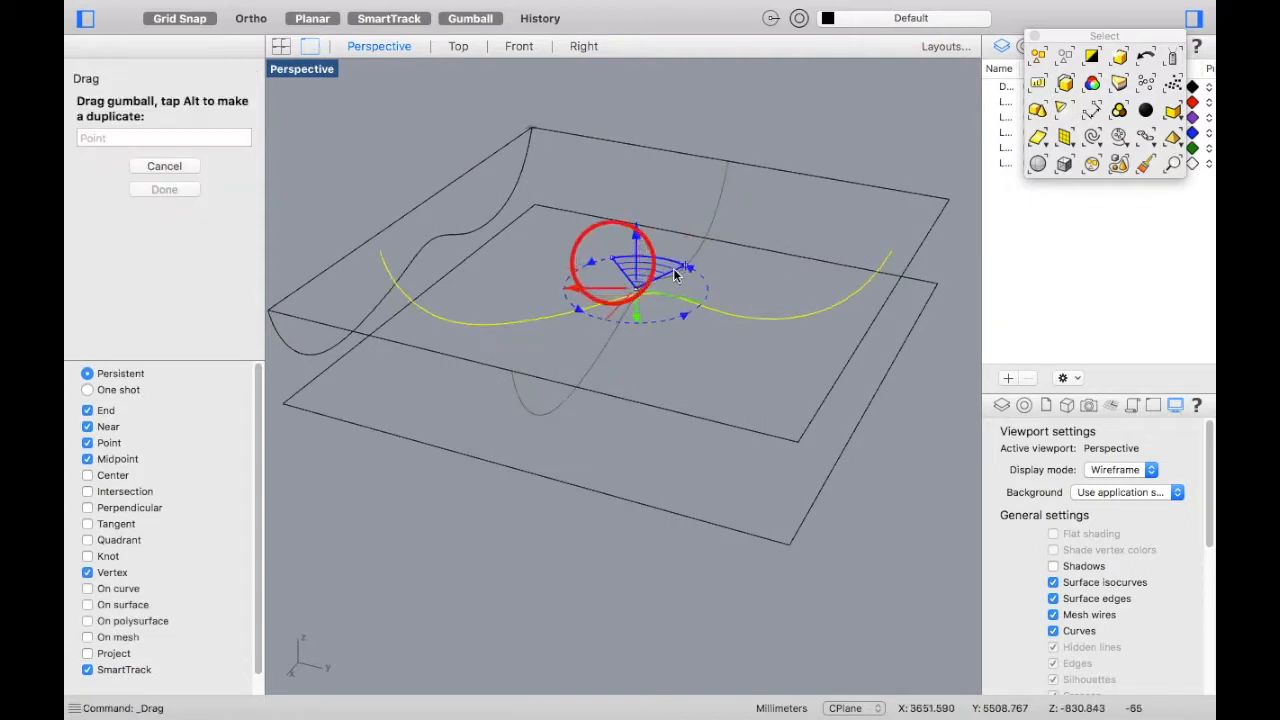
pyautogui.press('Return')
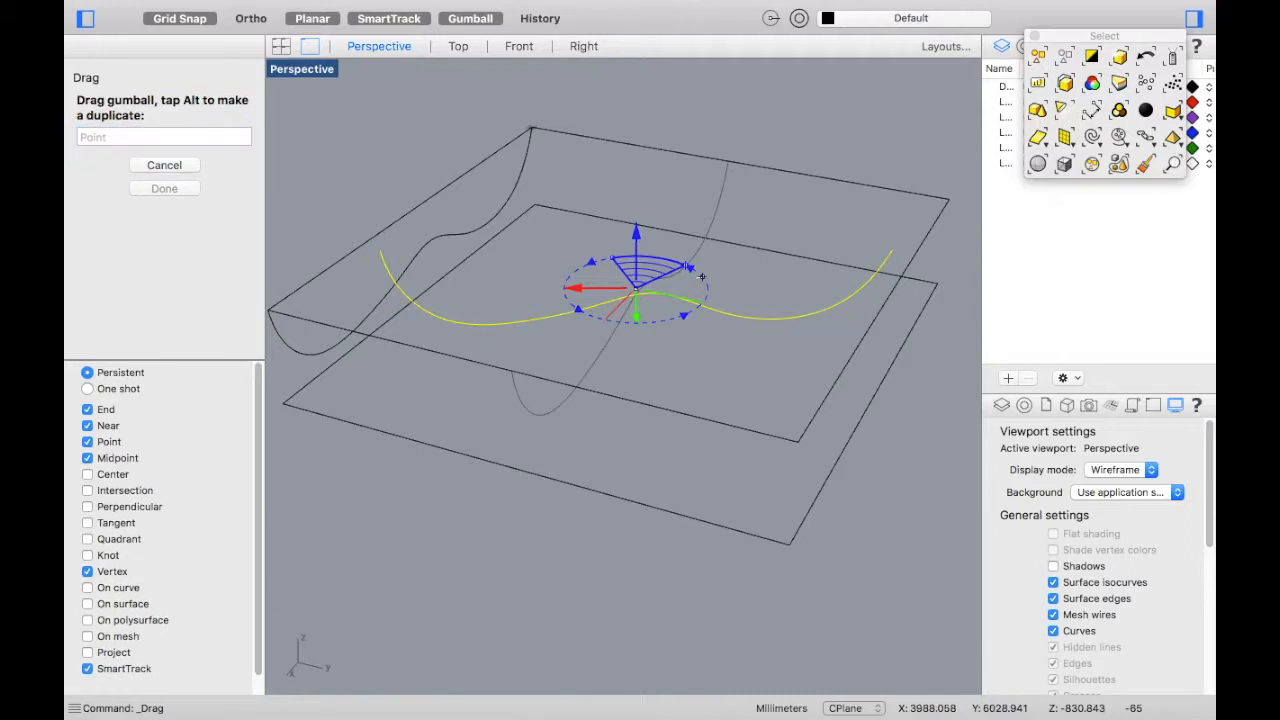
pyautogui.press('super+z')
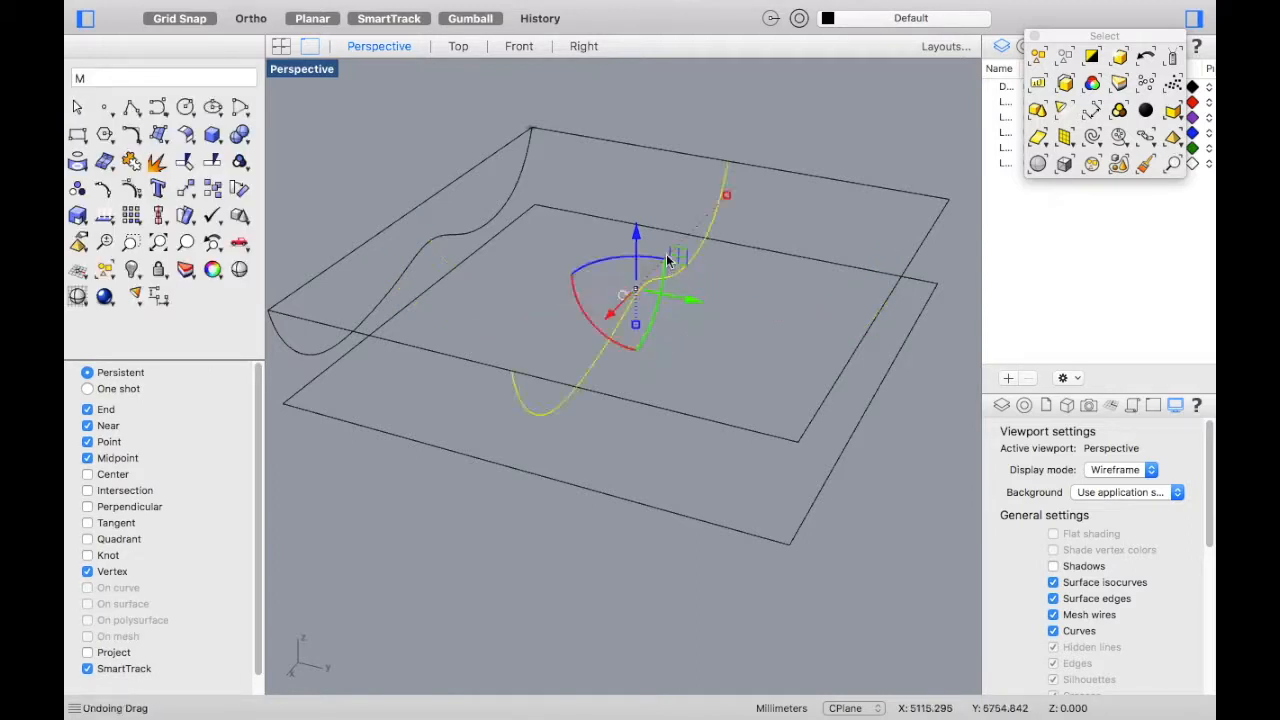
# Step: Rotate the middle curve half a turn about the vertical axis so that its ends swap sides
pyautogui.moveTo(614, 266); pyautogui.dragTo(648, 262)
pyautogui.write('1')
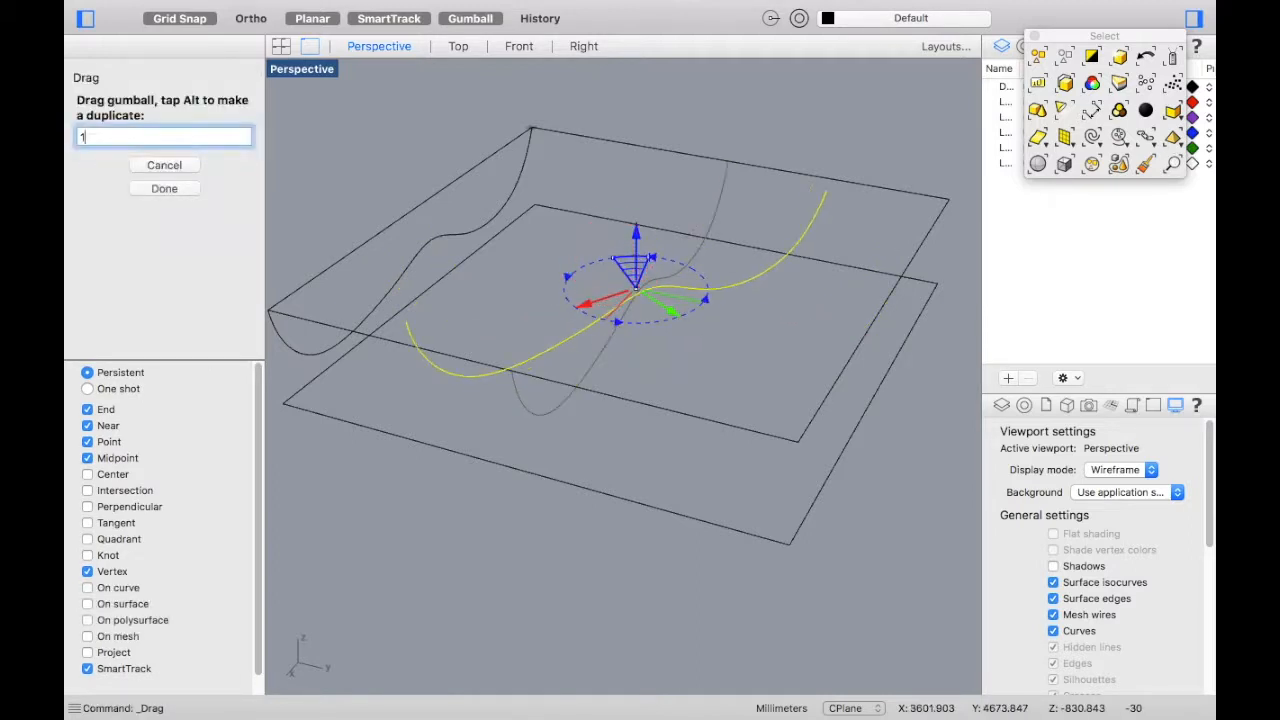
pyautogui.press('Return')
pyautogui.click(660, 101)
pyautogui.scroll(-7, 708, 244)
pyautogui.moveTo(683, 238); pyautogui.dragTo(737, 323, button='right')
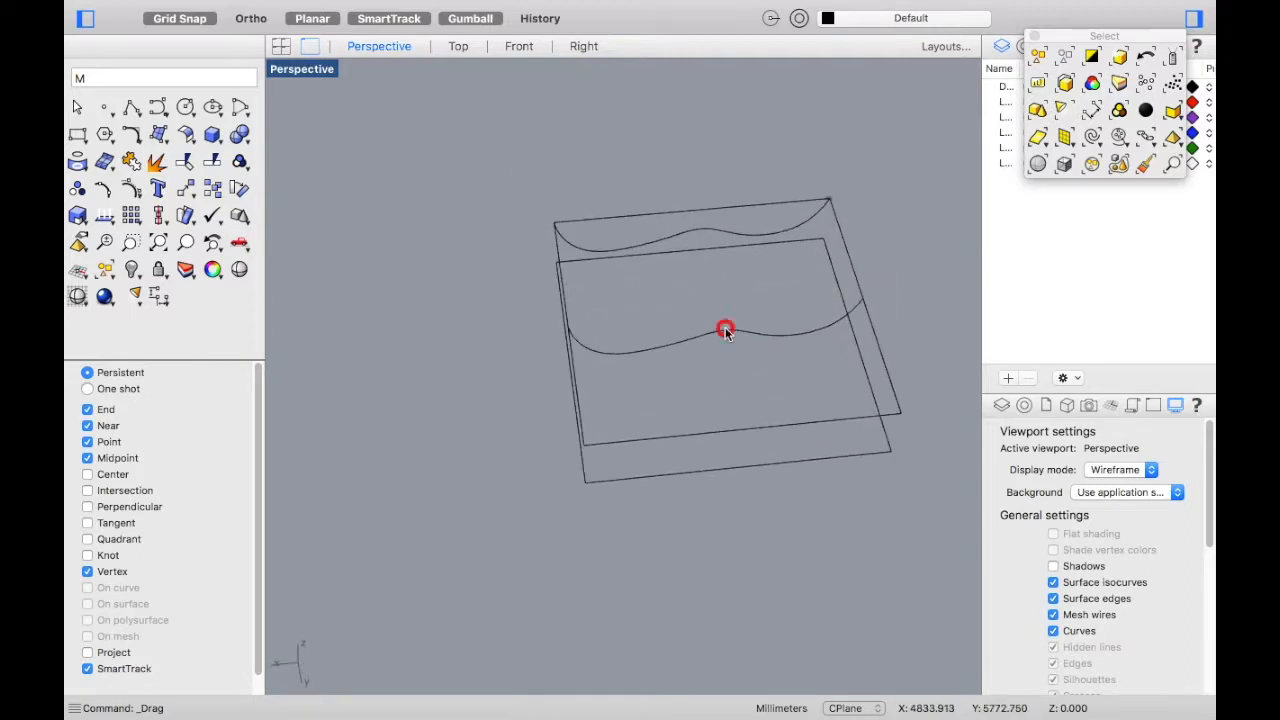
# Step: Examine the two wavy curves and the squares from several angles, including from below and from the side
pyautogui.click(725, 333)
pyautogui.moveTo(729, 290)
pyautogui.mouseDown()
pyautogui.moveTo(758, 352)
pyautogui.moveTo(690, 380)
pyautogui.moveTo(702, 371)
pyautogui.mouseUp()
pyautogui.moveTo(703, 327)
pyautogui.mouseDown(button='right')
pyautogui.moveTo(632, 141)
pyautogui.moveTo(714, 250)
pyautogui.mouseUp(button='right')
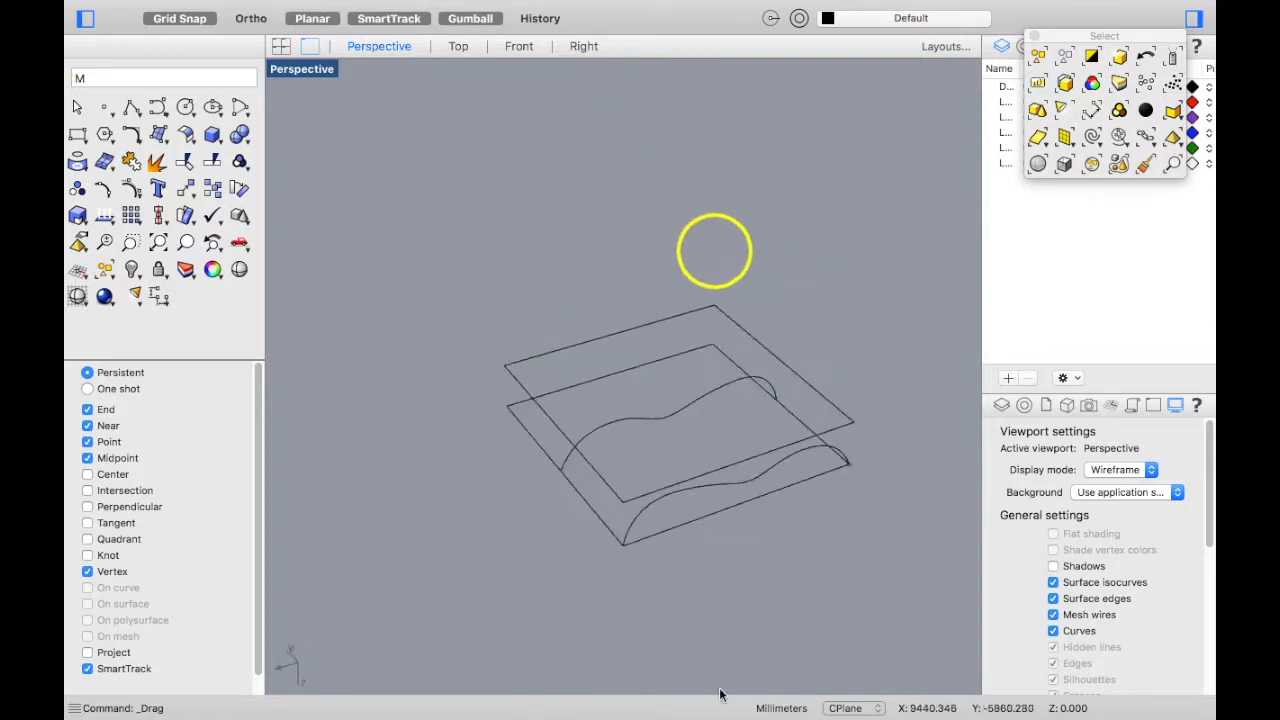
pyautogui.moveTo(694, 122); pyautogui.dragTo(680, 77, button='right')
pyautogui.moveTo(694, 122); pyautogui.dragTo(739, 714, button='right')
pyautogui.scroll(-10, 661, 261)
pyautogui.moveTo(663, 267); pyautogui.dragTo(671, 374, button='right')
pyautogui.scroll(10, 672, 308)
pyautogui.scroll(-5, 671, 374)
pyautogui.scroll(5, 734, 404)
pyautogui.moveTo(734, 404); pyautogui.dragTo(710, 420, button='right')
# Step: Turn on the middle curve's edit points and raise the two points in its left dip
pyautogui.click(633, 405)
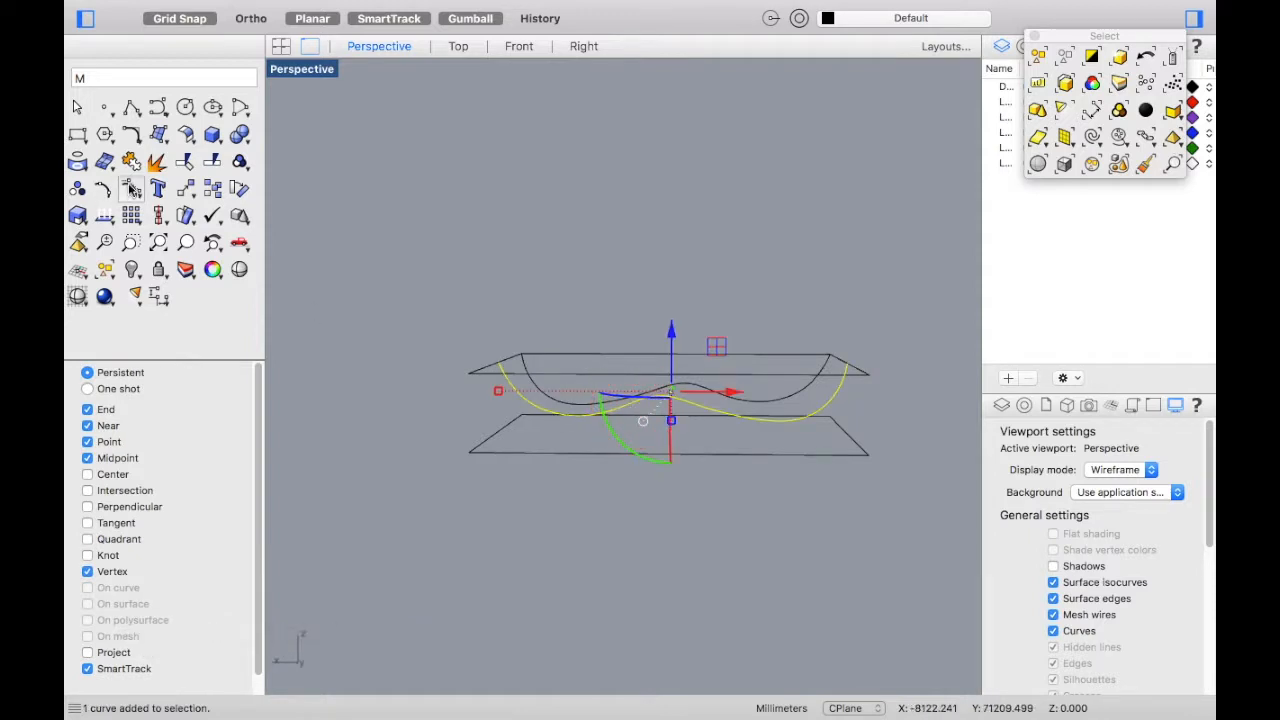
pyautogui.scroll(5, 580, 393)
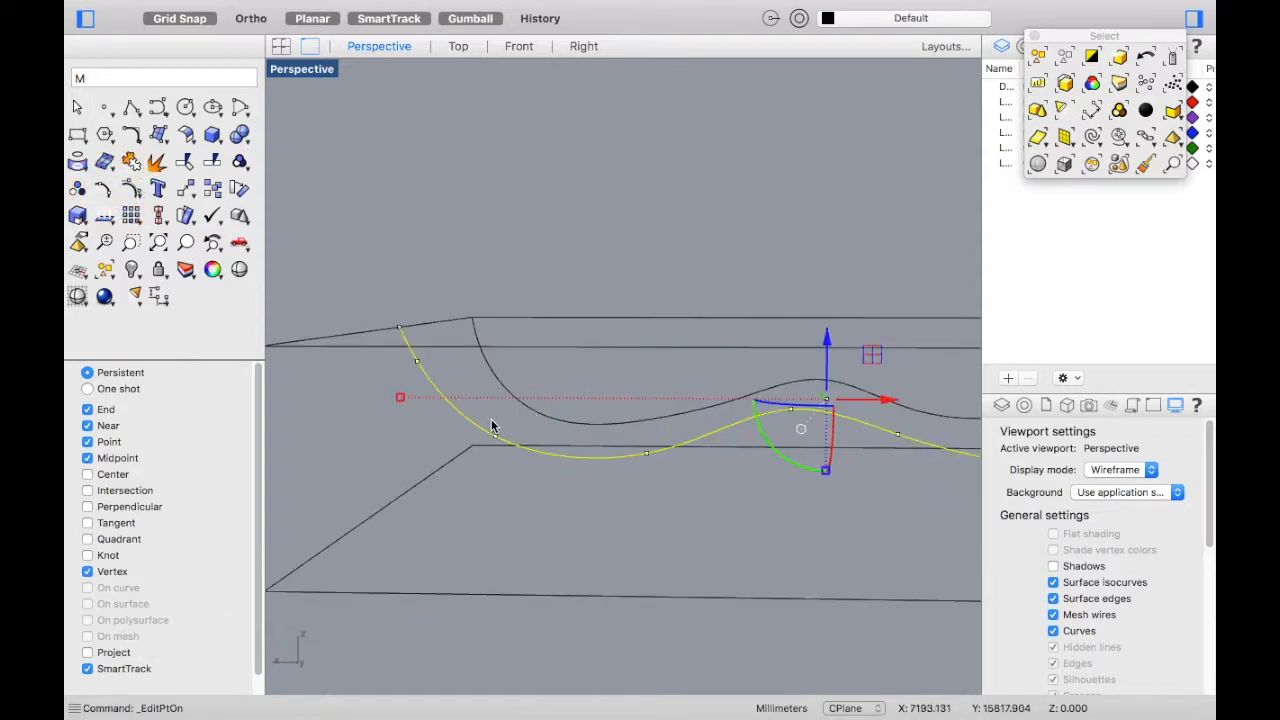
pyautogui.moveTo(482, 419); pyautogui.dragTo(710, 500)
pyautogui.moveTo(573, 395); pyautogui.dragTo(543, 272)
pyautogui.scroll(-5, 550, 322)
pyautogui.moveTo(587, 401)
pyautogui.mouseDown(button='right')
pyautogui.moveTo(506, 440)
pyautogui.moveTo(563, 459)
pyautogui.moveTo(532, 384)
pyautogui.moveTo(401, 493)
pyautogui.moveTo(318, 532)
pyautogui.moveTo(662, 480)
pyautogui.moveTo(612, 404)
pyautogui.mouseUp(button='right')
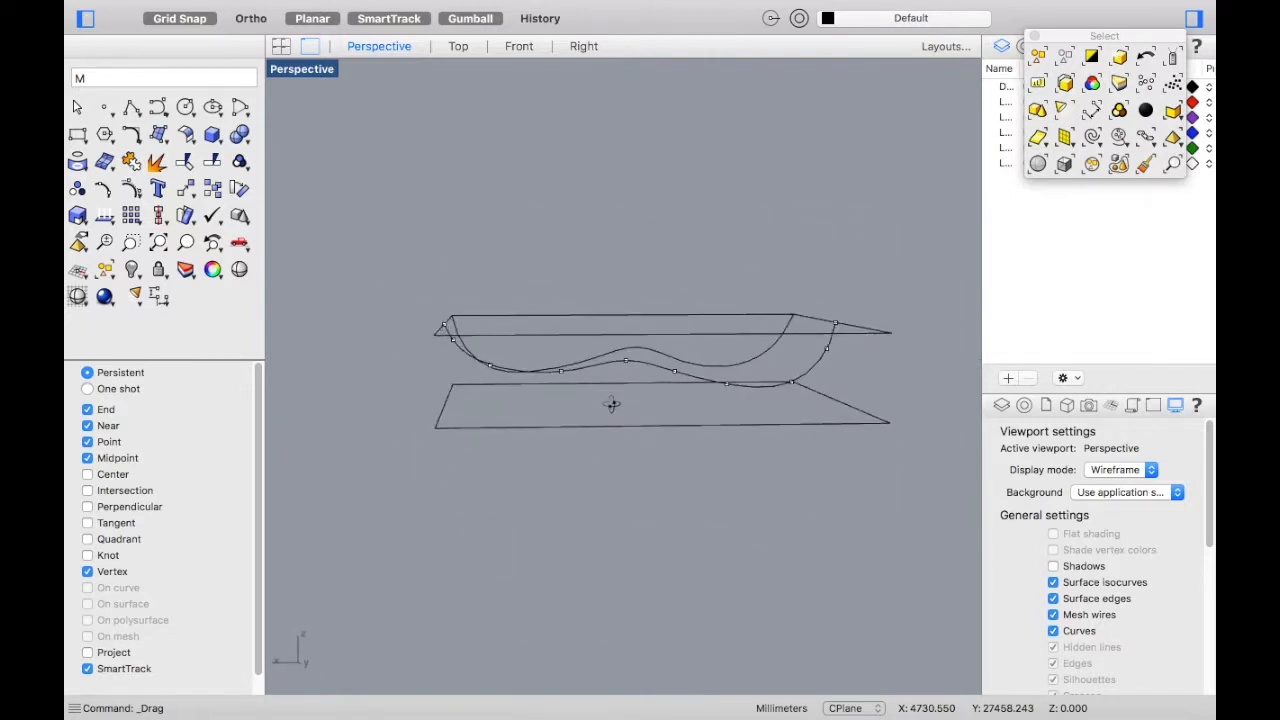
# Step: Lower the edit points to the right of the middle curve's central bump to deepen that dip
pyautogui.scroll(4, 700, 380)
pyautogui.moveTo(713, 372); pyautogui.dragTo(896, 583)
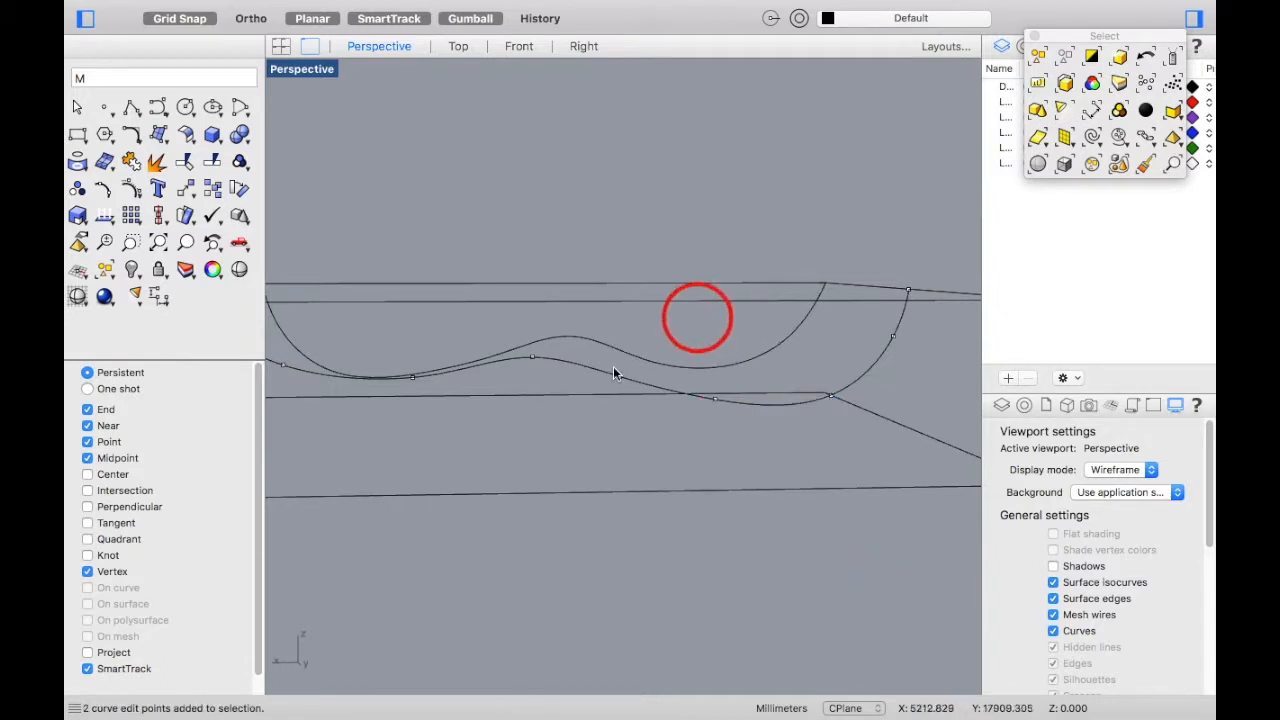
pyautogui.moveTo(694, 410); pyautogui.dragTo(729, 428)
pyautogui.moveTo(669, 330); pyautogui.dragTo(673, 350)
pyautogui.click(652, 232)
# Step: Try to lower the single edit point left of the middle curve's central bump and undo the move
pyautogui.scroll(-5, 669, 320)
pyautogui.moveTo(667, 330)
pyautogui.mouseDown(button='right')
pyautogui.moveTo(625, 395)
pyautogui.moveTo(669, 385)
pyautogui.moveTo(697, 351)
pyautogui.moveTo(674, 331)
pyautogui.moveTo(667, 351)
pyautogui.mouseUp(button='right')
pyautogui.moveTo(545, 370); pyautogui.dragTo(545, 368)
pyautogui.moveTo(521, 285); pyautogui.dragTo(521, 305)
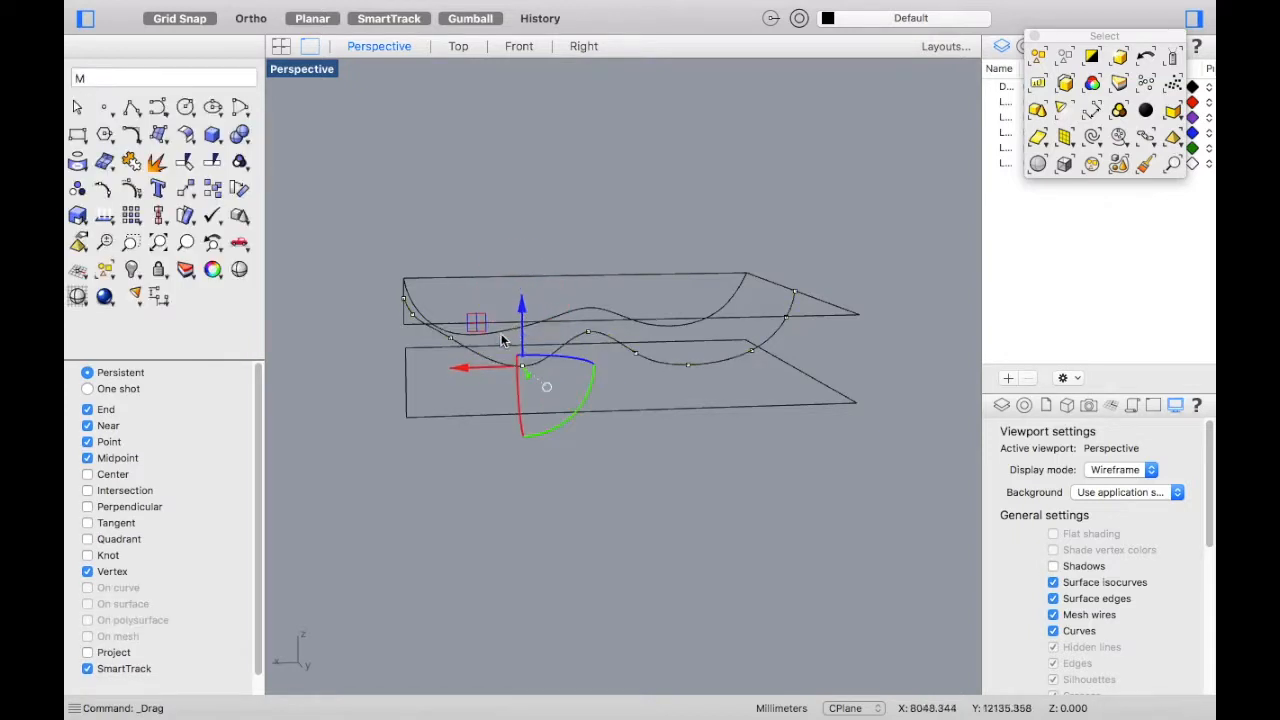
pyautogui.press('super+z')
pyautogui.click(446, 302)
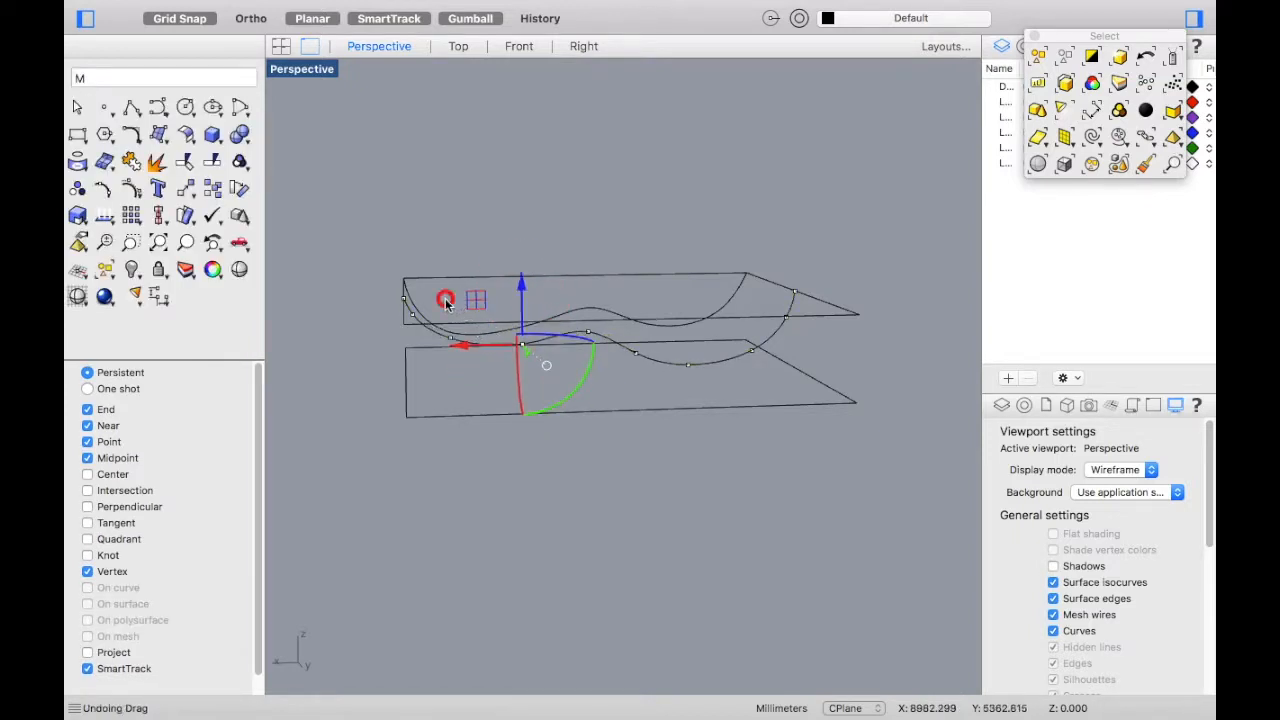
# Step: Lower the two edit points of the middle curve's left dip together
pyautogui.moveTo(535, 367); pyautogui.dragTo(535, 367)
pyautogui.moveTo(487, 284); pyautogui.dragTo(487, 304)
pyautogui.click(519, 225)
pyautogui.moveTo(591, 295)
pyautogui.mouseDown(button='right')
pyautogui.moveTo(518, 258)
pyautogui.moveTo(599, 279)
pyautogui.mouseUp(button='right')
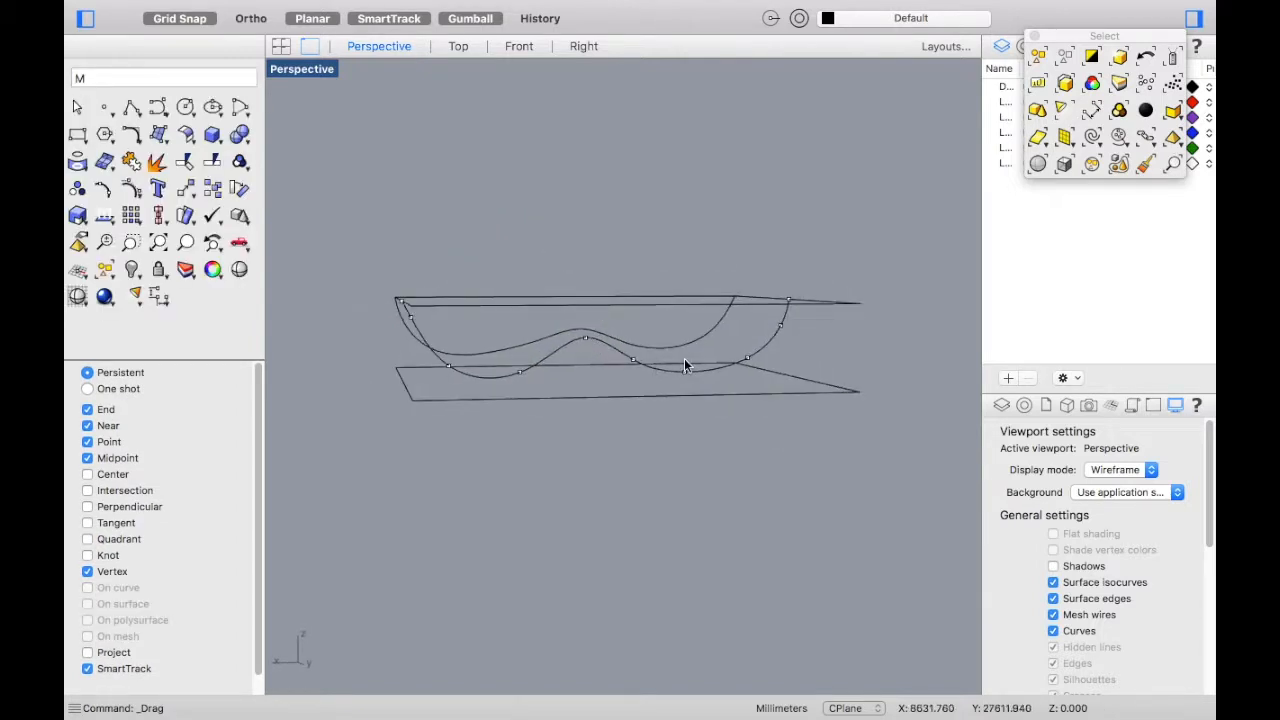
# Step: Copy the middle wavy curve partway towards the front edge of the upper square
pyautogui.moveTo(715, 367); pyautogui.dragTo(505, 404, button='right')
pyautogui.moveTo(479, 325); pyautogui.dragTo(683, 295, button='right')
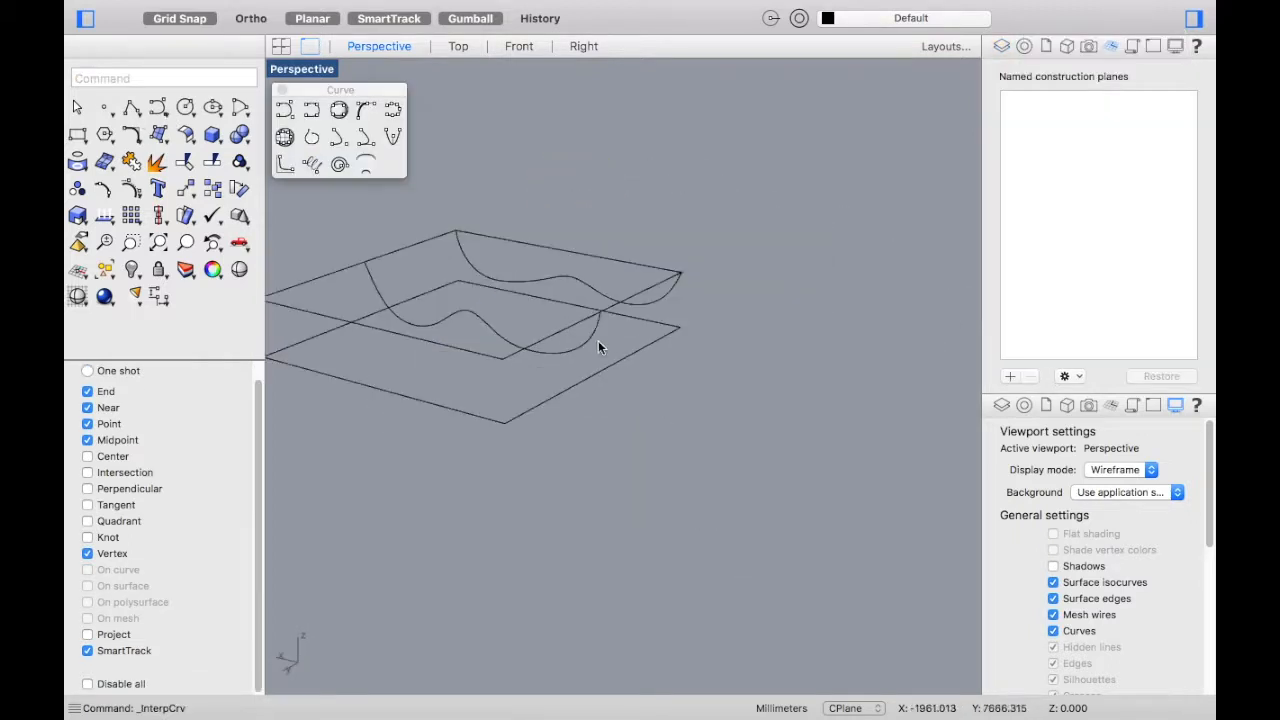
pyautogui.click(593, 341)
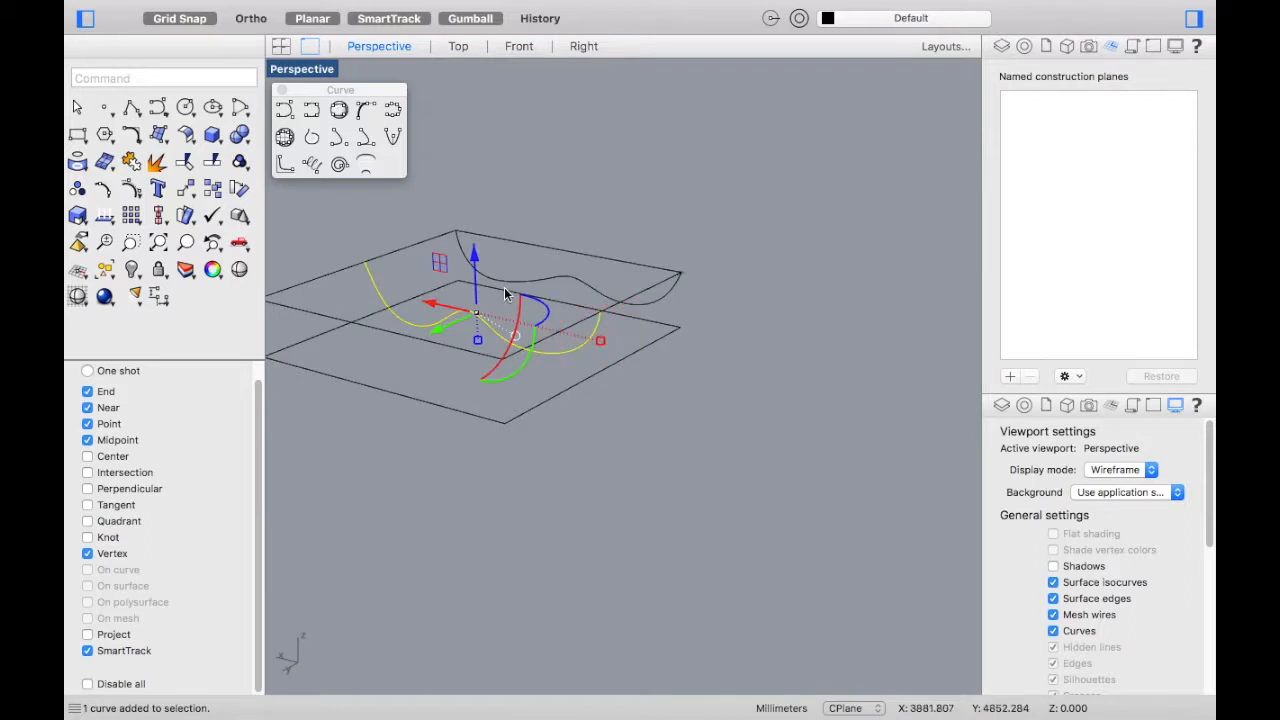
pyautogui.write('z')
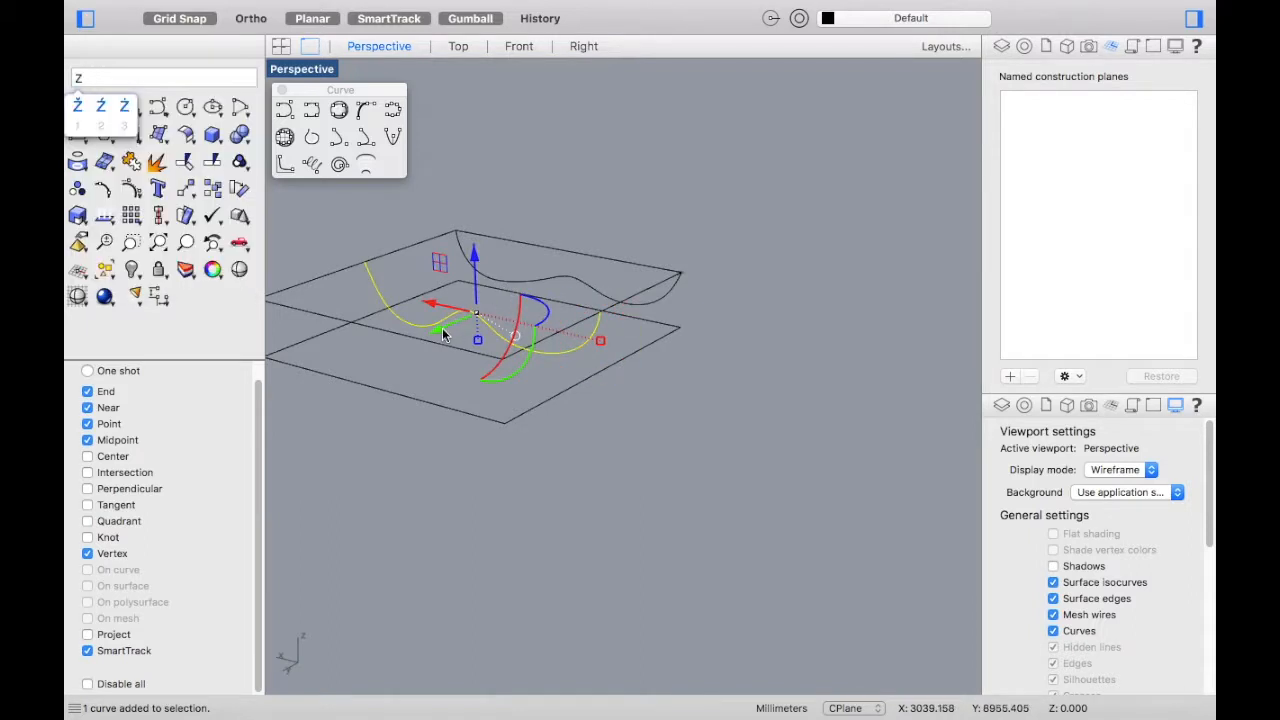
pyautogui.press('Escape')
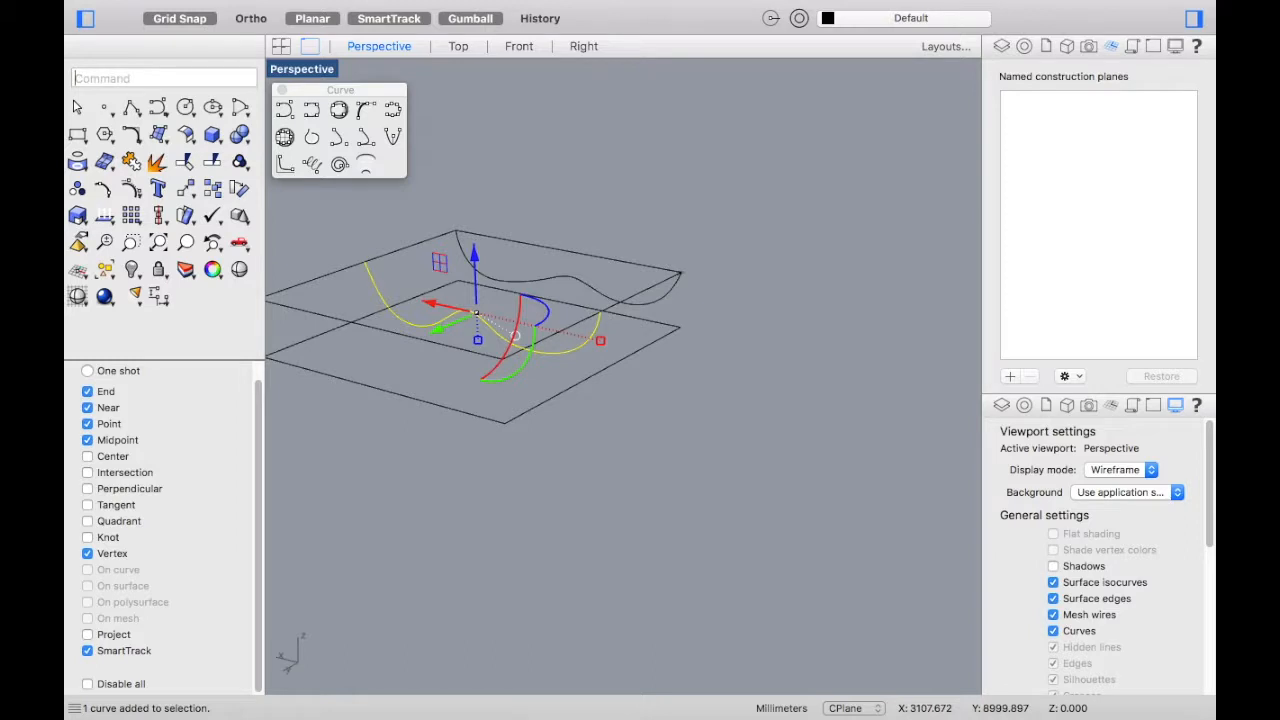
pyautogui.keyDown('alt'); pyautogui.moveTo(441, 333); pyautogui.dragTo(415, 343); pyautogui.keyUp('alt')
pyautogui.click(458, 317)
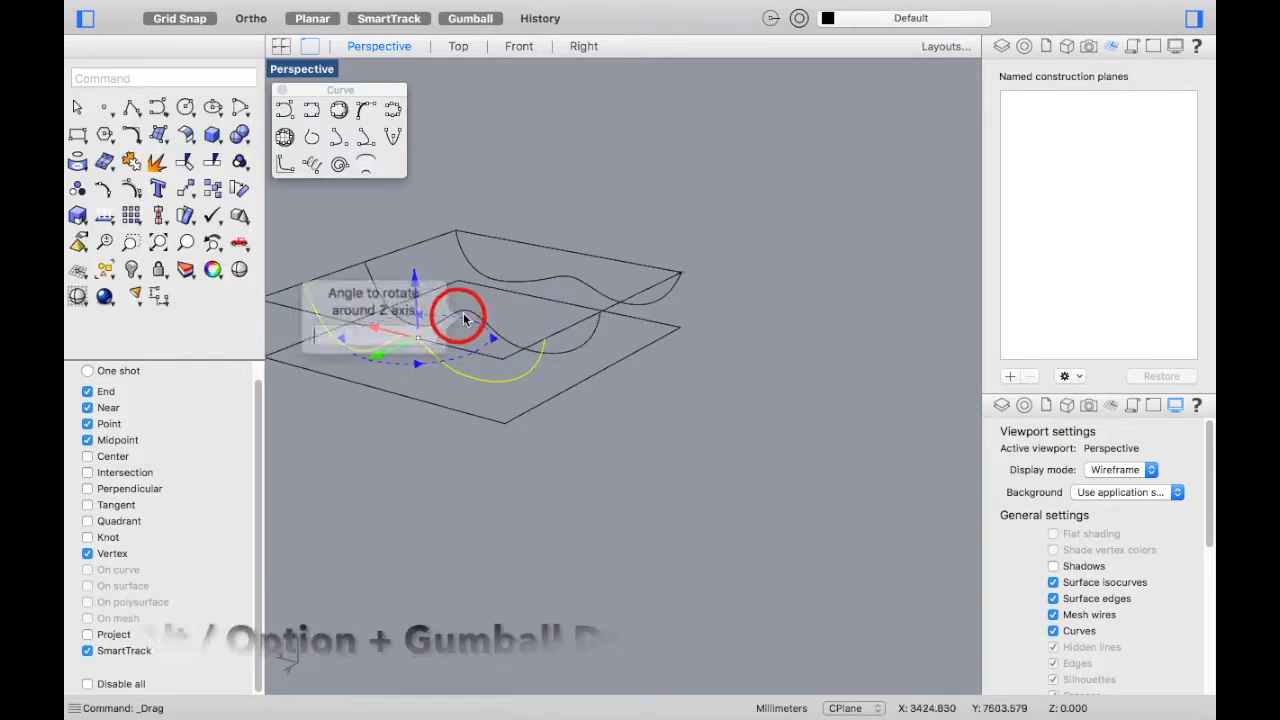
# Step: Copy the new wavy curve once more, placing the duplicate at the upper square's front edge
pyautogui.click(373, 368)
pyautogui.click(383, 349)
pyautogui.keyDown('alt'); pyautogui.moveTo(380, 355); pyautogui.dragTo(333, 378); pyautogui.keyUp('alt')
pyautogui.click(413, 420)
pyautogui.scroll(-5, 619, 496)
pyautogui.click(629, 497)
pyautogui.scroll(10, 557, 440)
pyautogui.moveTo(786, 146); pyautogui.dragTo(640, 251, button='right')
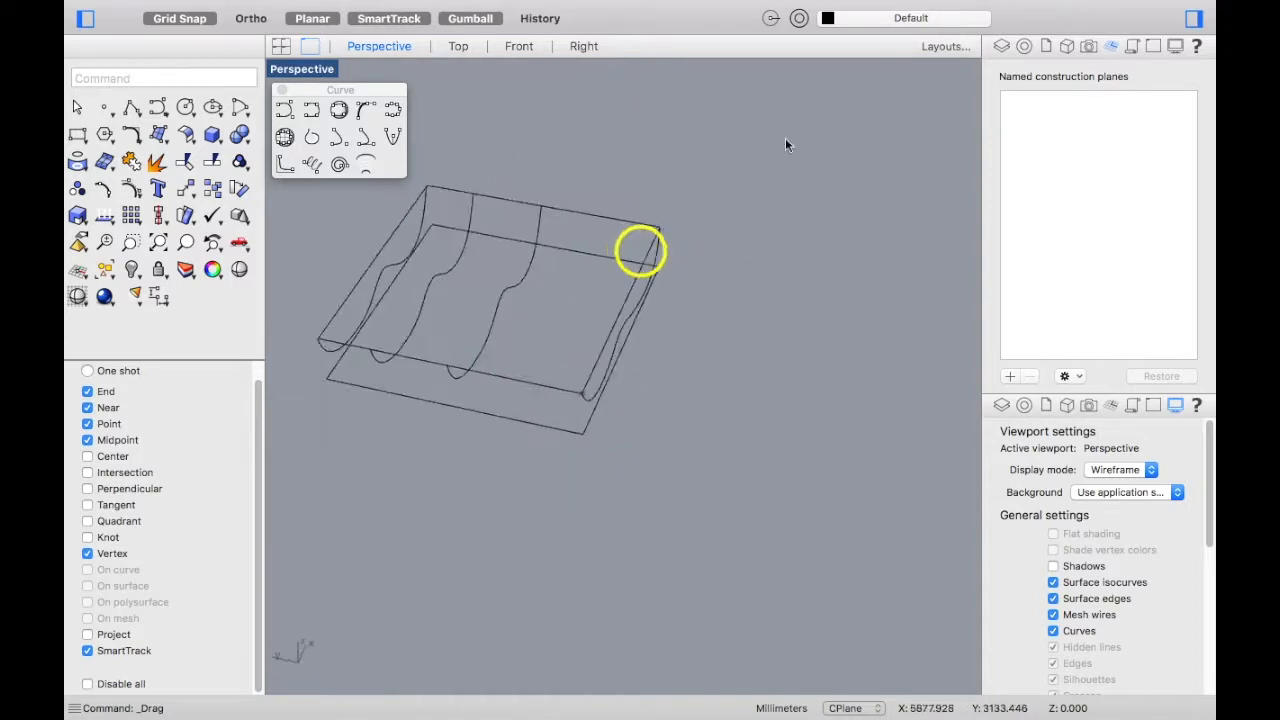
# Step: Shift the two inner curves along the upper square's sides so that the four profiles are evenly spaced
pyautogui.moveTo(429, 293)
pyautogui.mouseDown()
pyautogui.moveTo(400, 280)
pyautogui.moveTo(440, 293)
pyautogui.mouseUp()
pyautogui.click(561, 201)
pyautogui.click(479, 285)
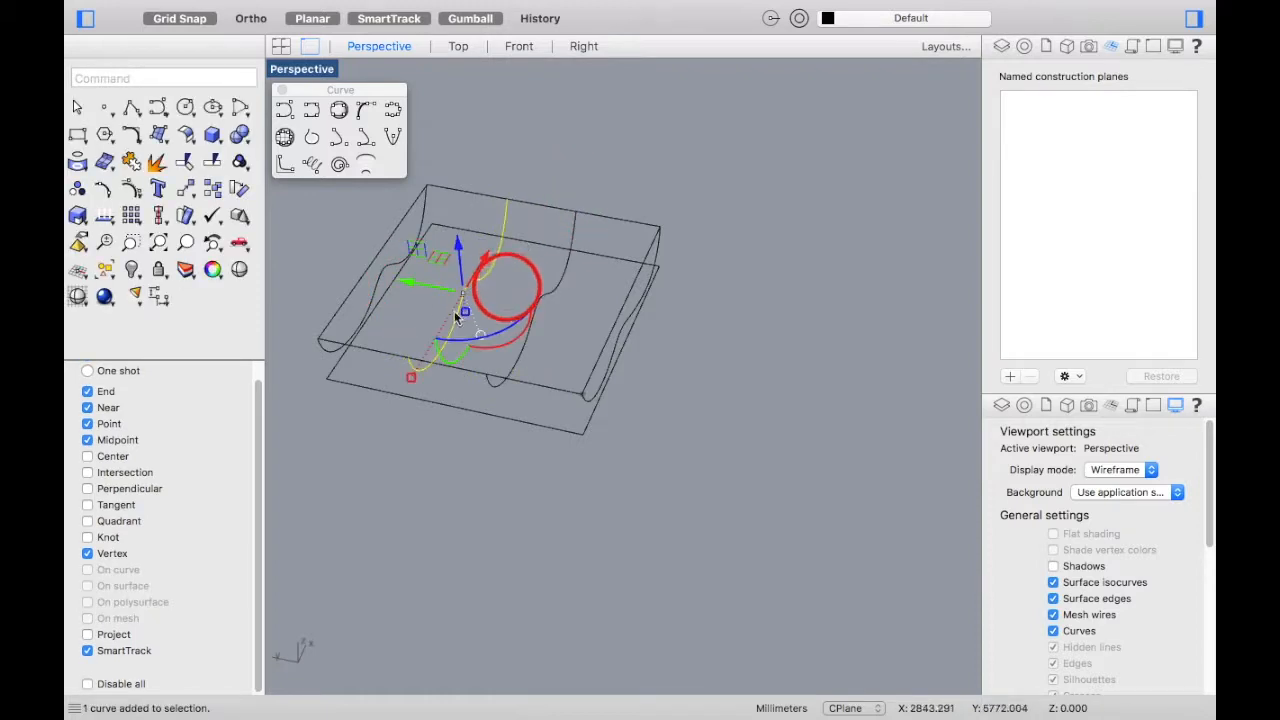
pyautogui.moveTo(414, 289); pyautogui.dragTo(489, 301)
pyautogui.click(477, 327)
pyautogui.moveTo(509, 290); pyautogui.dragTo(586, 230, button='right')
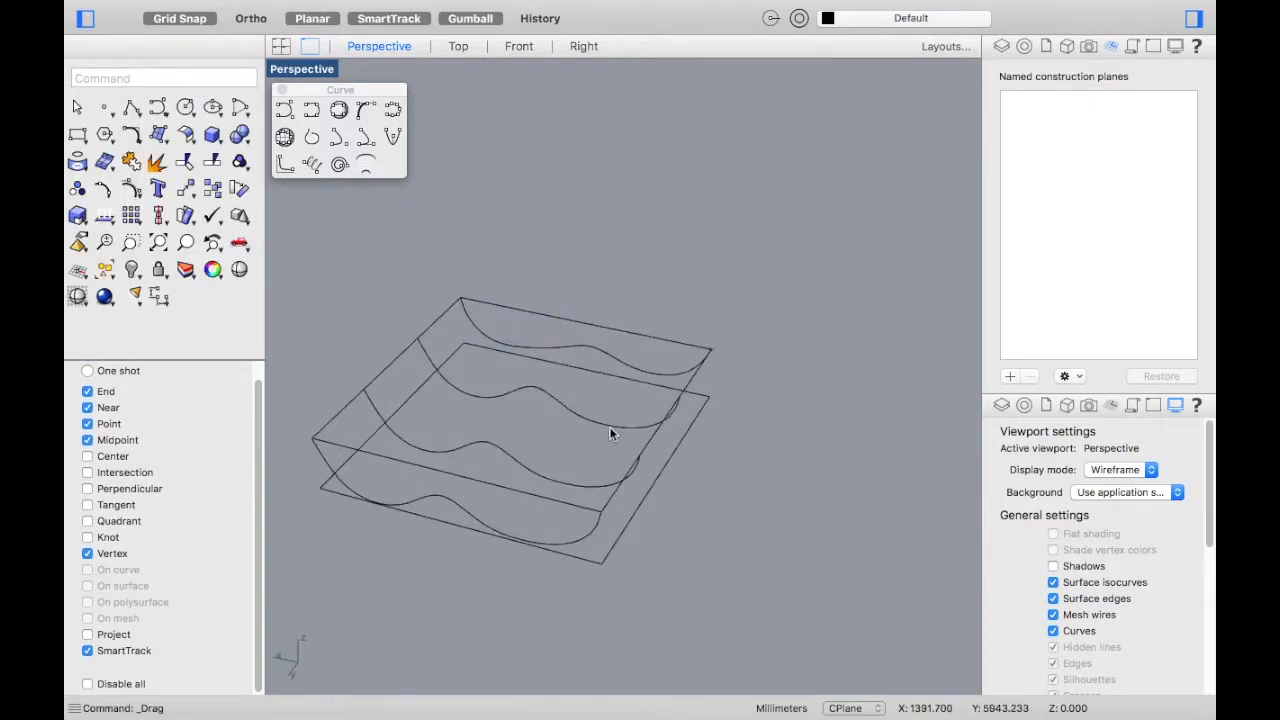
# Step: Turn on the edit points of the inner curve nearest the back edge
pyautogui.click(598, 432)
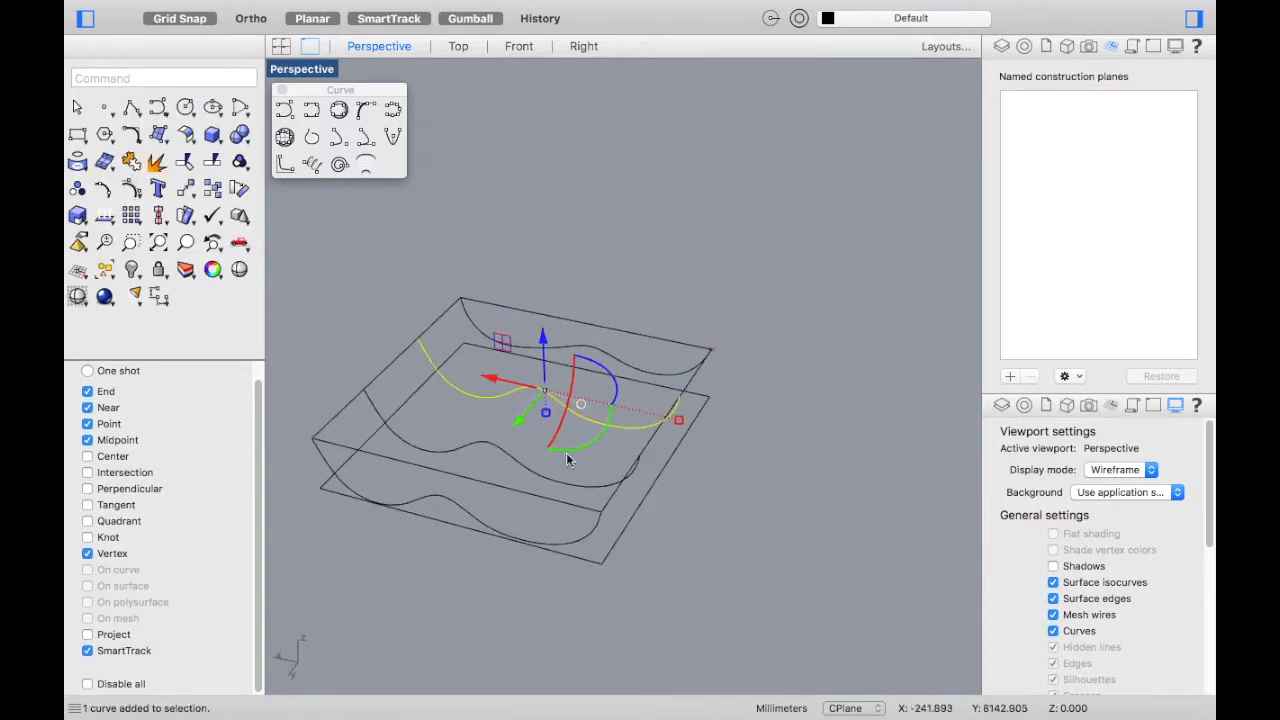
pyautogui.click(516, 390)
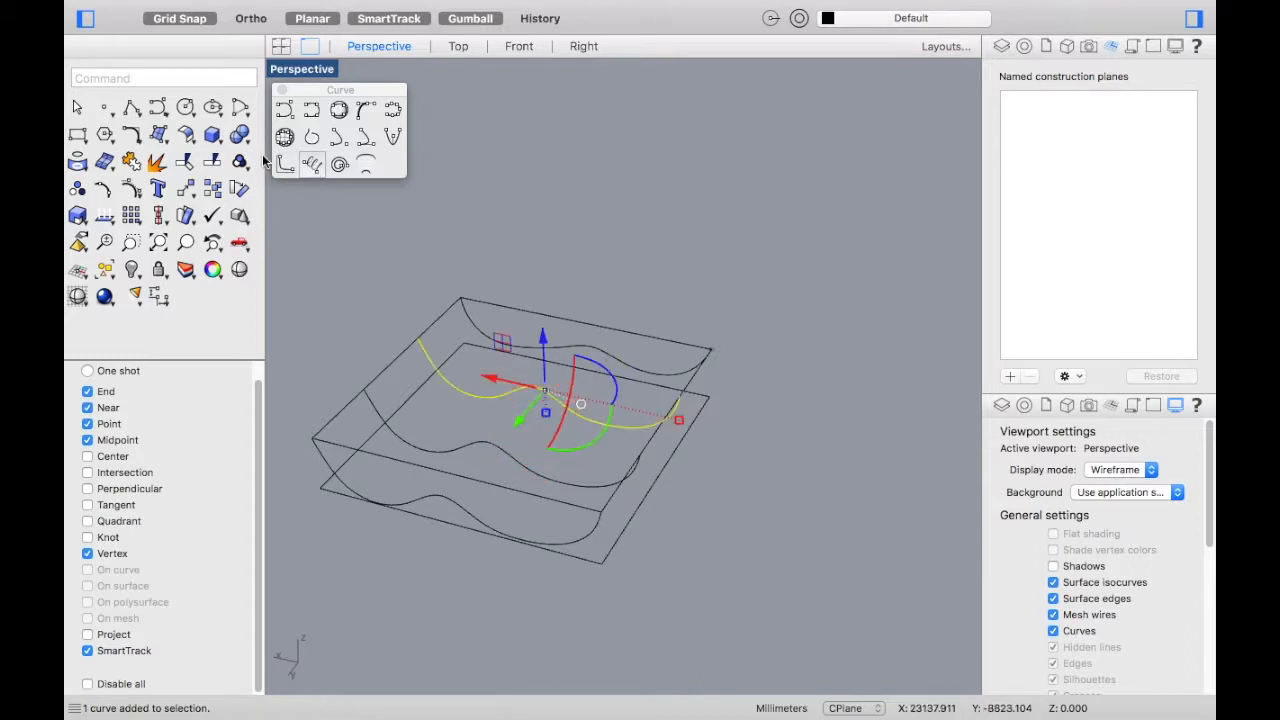
pyautogui.click(104, 189)
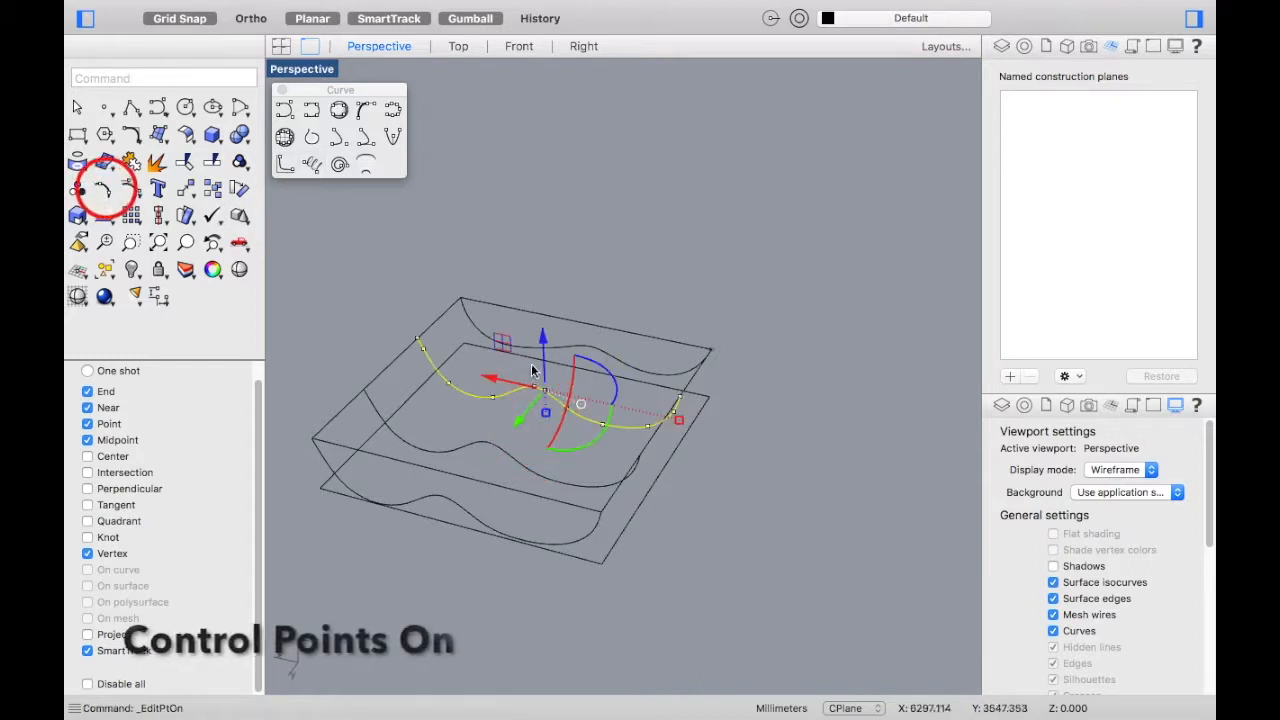
# Step: Try to lower the edit point of the second curve's central bump, alone and with its neighbours, and undo the moves
pyautogui.click(519, 365)
pyautogui.moveTo(533, 347); pyautogui.dragTo(536, 374)
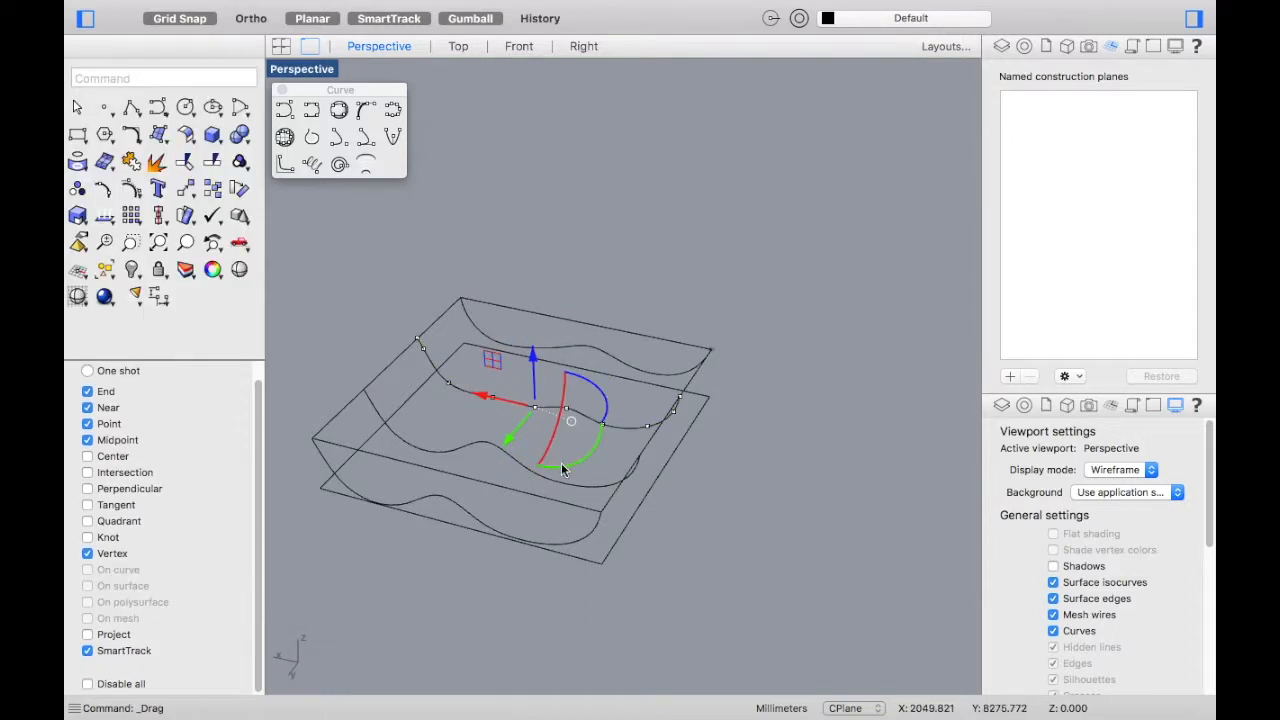
pyautogui.press('super+z')
pyautogui.scroll(3, 601, 481)
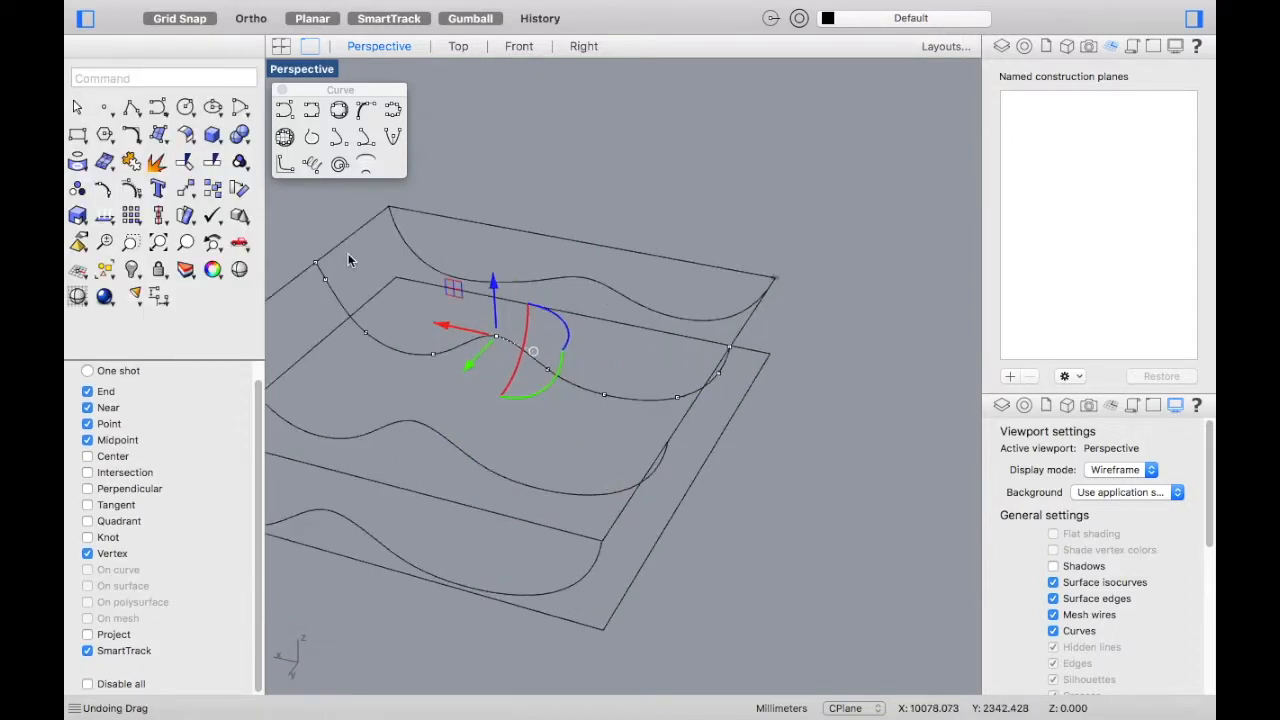
pyautogui.moveTo(497, 357); pyautogui.dragTo(553, 396)
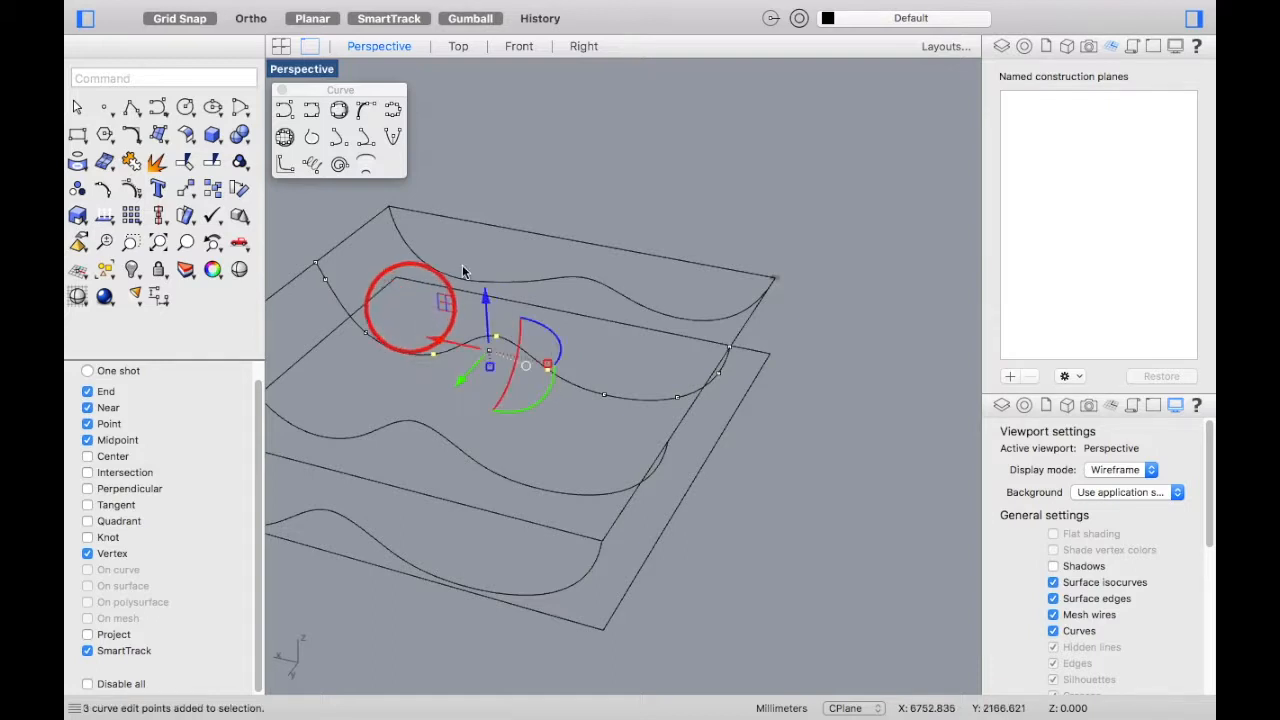
pyautogui.moveTo(482, 298); pyautogui.dragTo(555, 375)
pyautogui.press('super+z')
pyautogui.moveTo(520, 310); pyautogui.dragTo(500, 336)
pyautogui.press('super+z')
pyautogui.press('super+z')
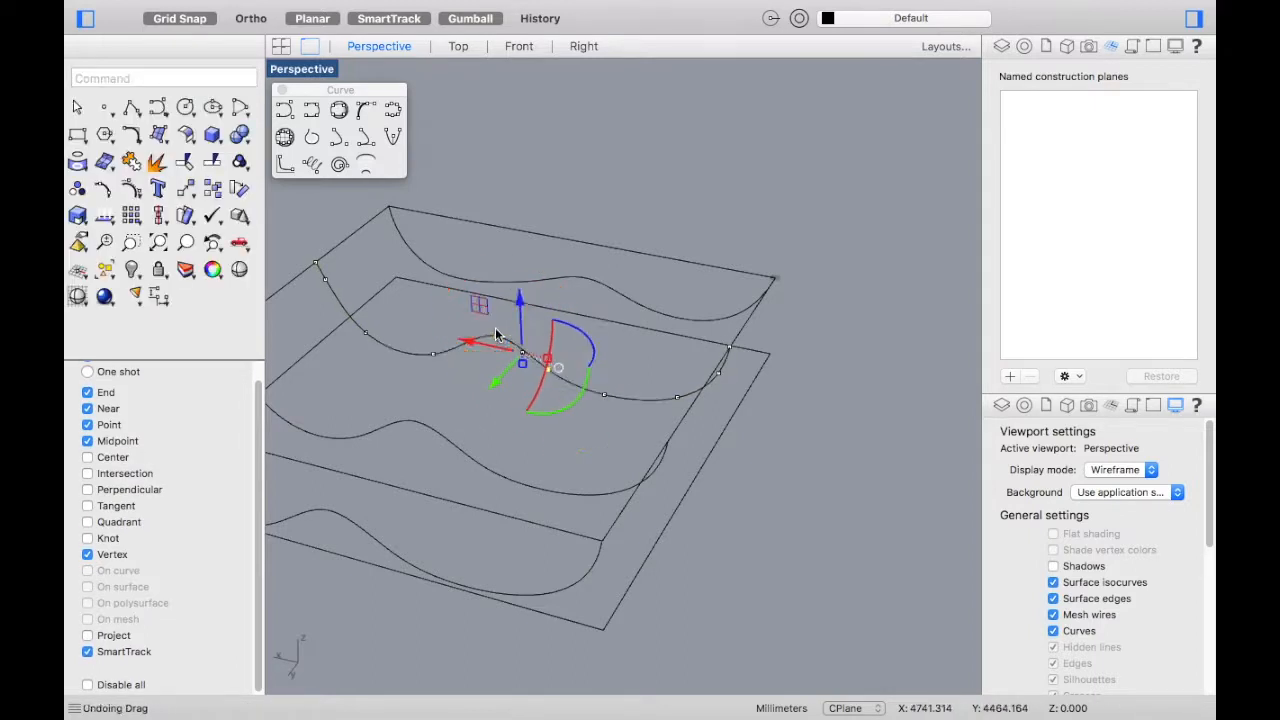
# Step: Lower the second curve's central bump point into a dip and raise the edit point to its left into a bump
pyautogui.click(495, 331)
pyautogui.moveTo(490, 290); pyautogui.dragTo(495, 336)
pyautogui.click(442, 351)
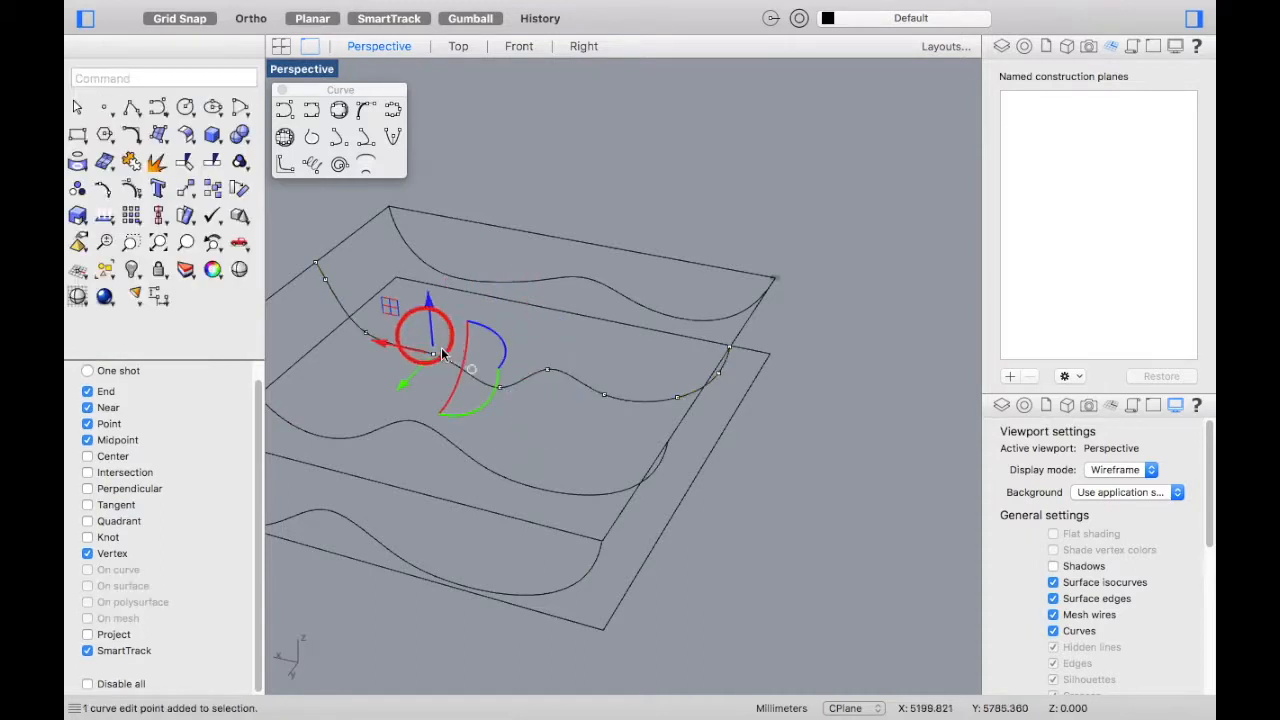
pyautogui.moveTo(430, 312); pyautogui.dragTo(366, 323)
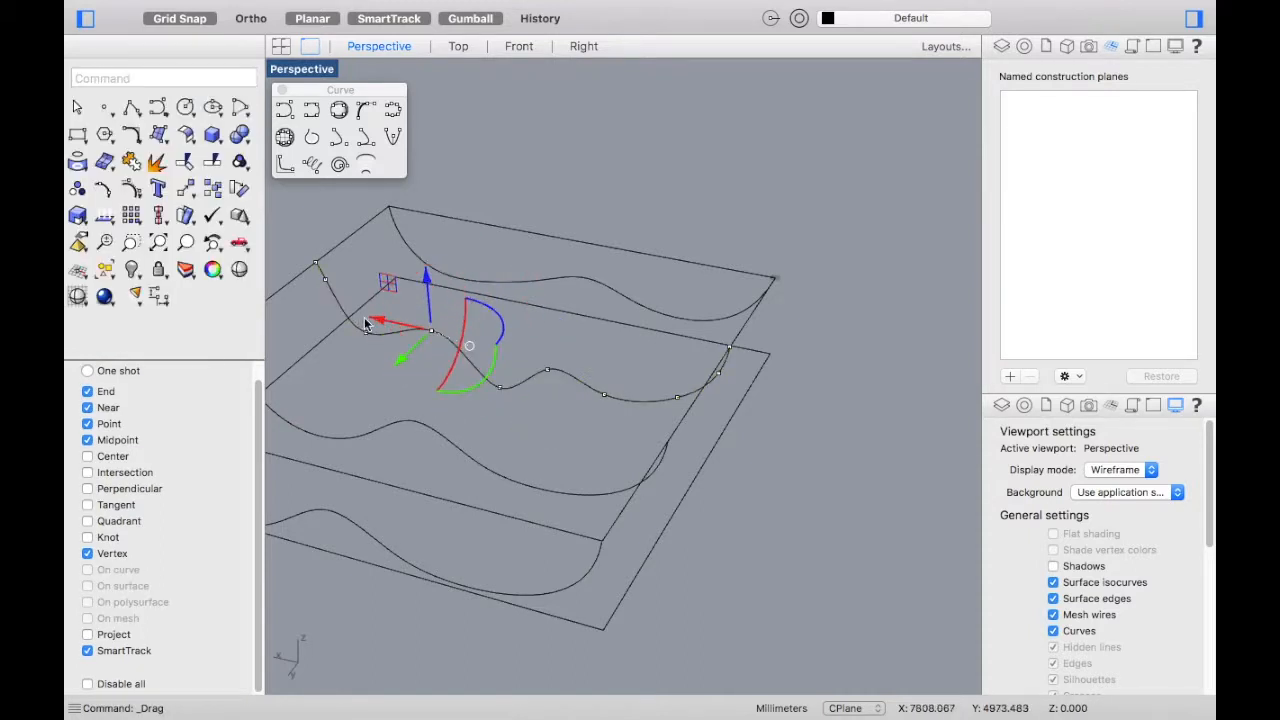
# Step: Try to move the edit points around the second curve's central dip and undo the moves
pyautogui.moveTo(531, 404)
pyautogui.mouseDown(button='right')
pyautogui.moveTo(609, 360)
pyautogui.moveTo(609, 377)
pyautogui.moveTo(547, 357)
pyautogui.moveTo(543, 392)
pyautogui.mouseUp(button='right')
pyautogui.moveTo(517, 373); pyautogui.dragTo(541, 392)
pyautogui.scroll(-4, 541, 385)
pyautogui.moveTo(560, 261)
pyautogui.mouseDown(button='right')
pyautogui.moveTo(554, 189)
pyautogui.moveTo(583, 194)
pyautogui.moveTo(574, 229)
pyautogui.mouseUp(button='right')
pyautogui.scroll(3, 540, 386)
pyautogui.scroll(2, 538, 381)
pyautogui.moveTo(518, 386)
pyautogui.mouseDown()
pyautogui.moveTo(533, 416)
pyautogui.moveTo(531, 391)
pyautogui.mouseUp()
pyautogui.press('super+z')
pyautogui.moveTo(515, 373)
pyautogui.mouseDown()
pyautogui.moveTo(551, 426)
pyautogui.moveTo(531, 346)
pyautogui.mouseUp()
pyautogui.press('super+z')
pyautogui.click(535, 358)
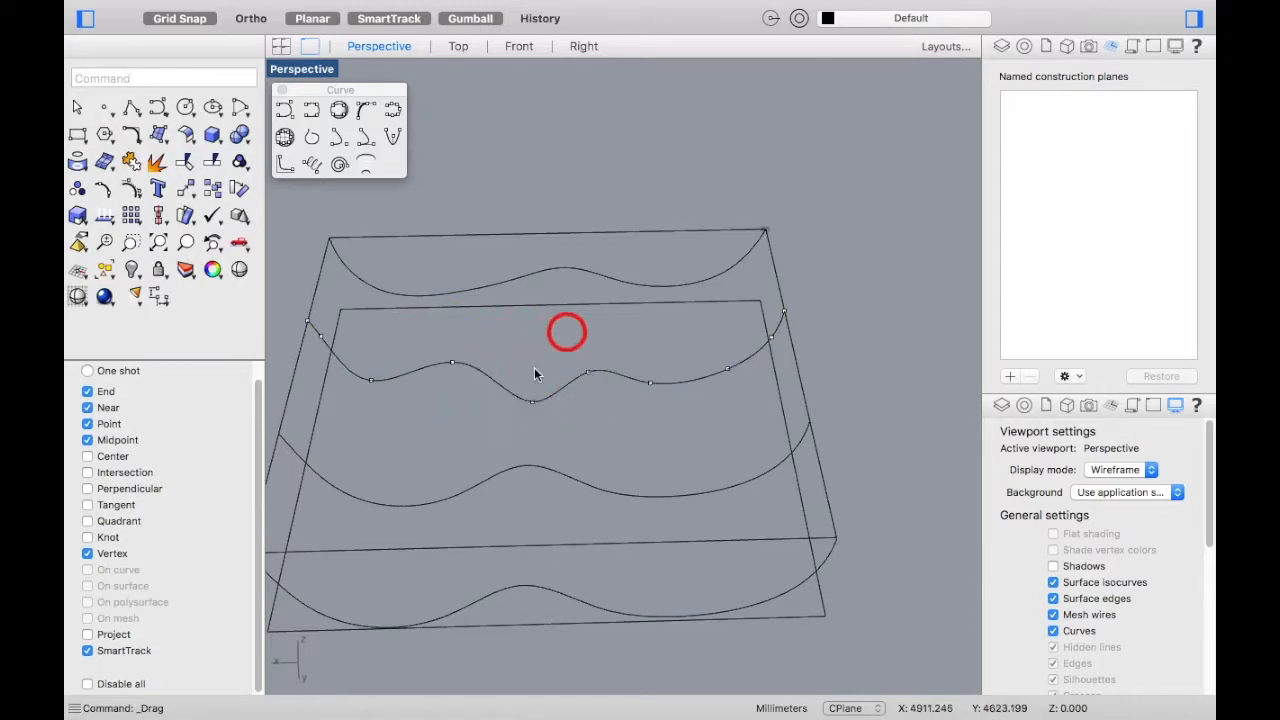
# Step: Raise the second curve's central dip point slightly and lift the edit point in its right dip into a bump
pyautogui.moveTo(561, 442); pyautogui.dragTo(561, 443)
pyautogui.moveTo(528, 354); pyautogui.dragTo(525, 342)
pyautogui.click(573, 330)
pyautogui.moveTo(568, 338)
pyautogui.mouseDown(button='right')
pyautogui.moveTo(571, 277)
pyautogui.moveTo(669, 318)
pyautogui.moveTo(671, 348)
pyautogui.moveTo(643, 346)
pyautogui.mouseUp(button='right')
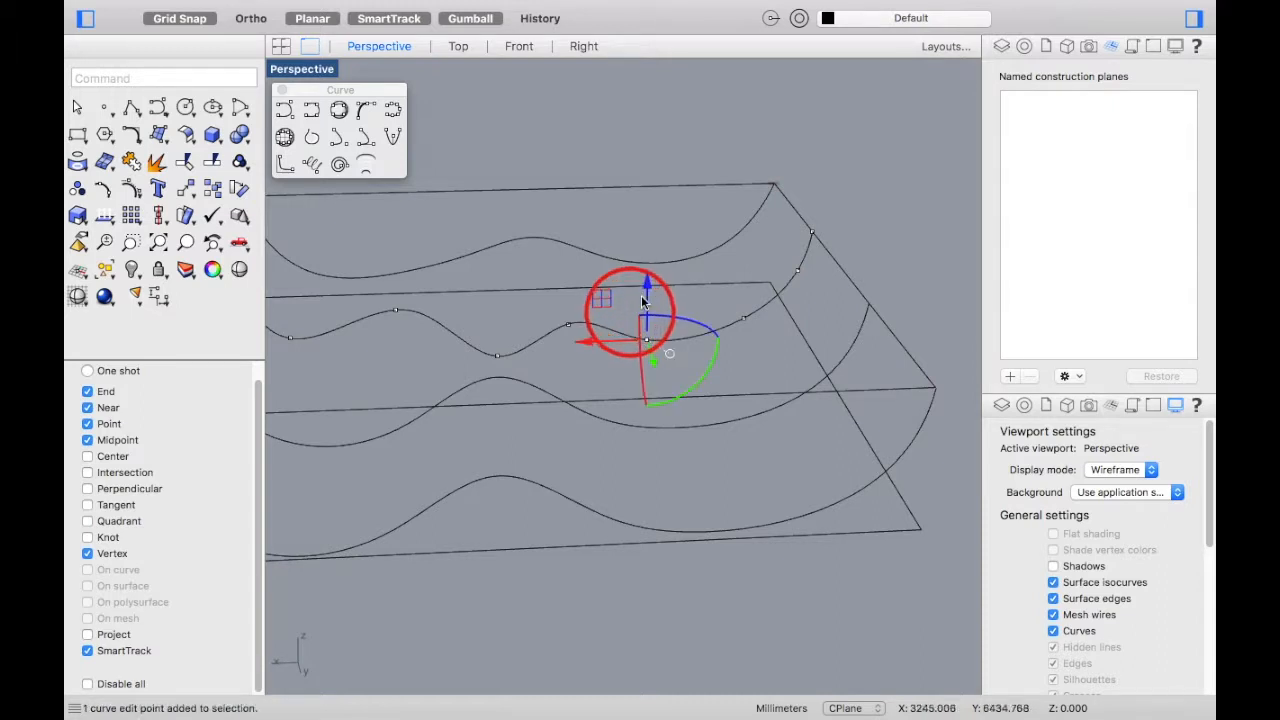
pyautogui.moveTo(650, 287); pyautogui.dragTo(650, 236)
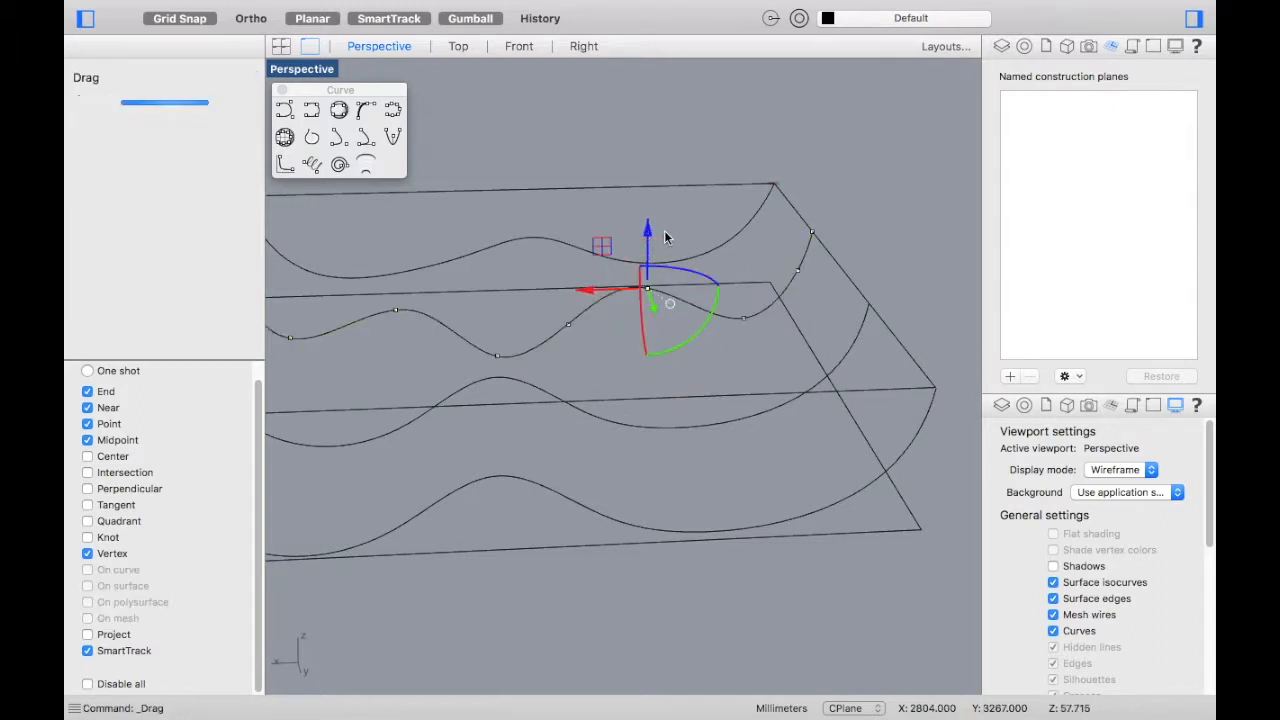
pyautogui.click(713, 354)
pyautogui.scroll(-3, 645, 350)
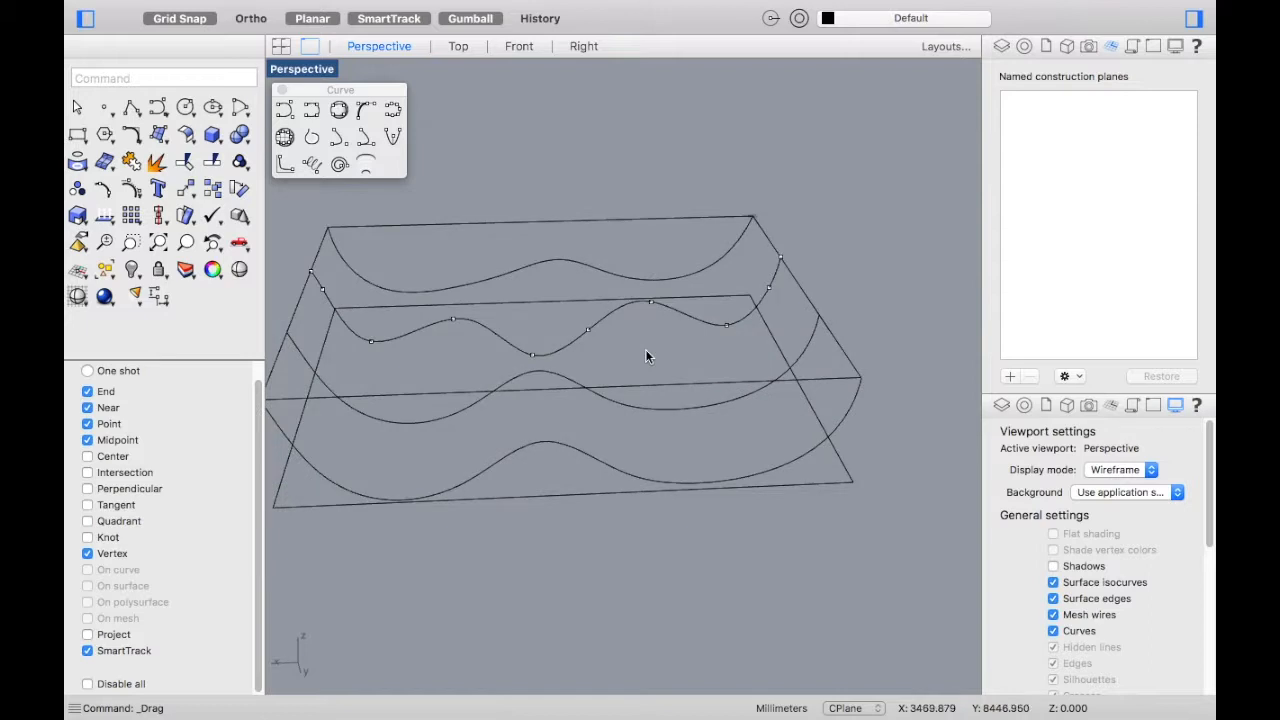
# Step: Raise the edit point of the second curve's left bump slightly
pyautogui.moveTo(646, 350); pyautogui.dragTo(688, 369, button='right')
pyautogui.click(688, 369)
pyautogui.click(517, 407)
pyautogui.moveTo(491, 400)
pyautogui.mouseDown(button='right')
pyautogui.moveTo(440, 395)
pyautogui.moveTo(451, 363)
pyautogui.moveTo(491, 372)
pyautogui.moveTo(451, 366)
pyautogui.mouseUp(button='right')
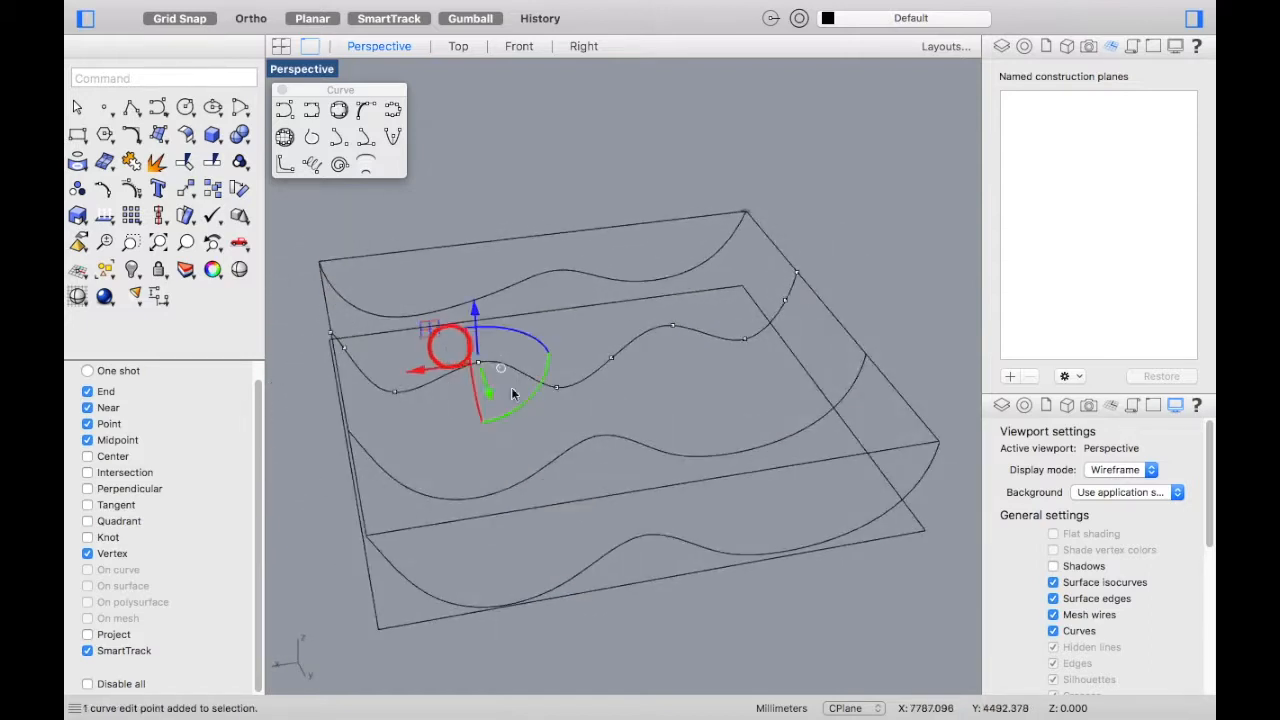
pyautogui.moveTo(475, 310); pyautogui.dragTo(474, 295)
pyautogui.click(463, 430)
# Step: Nudge the edit point beside the second curve's left end outward
pyautogui.moveTo(429, 423); pyautogui.dragTo(367, 327, button='right')
pyautogui.click(329, 280)
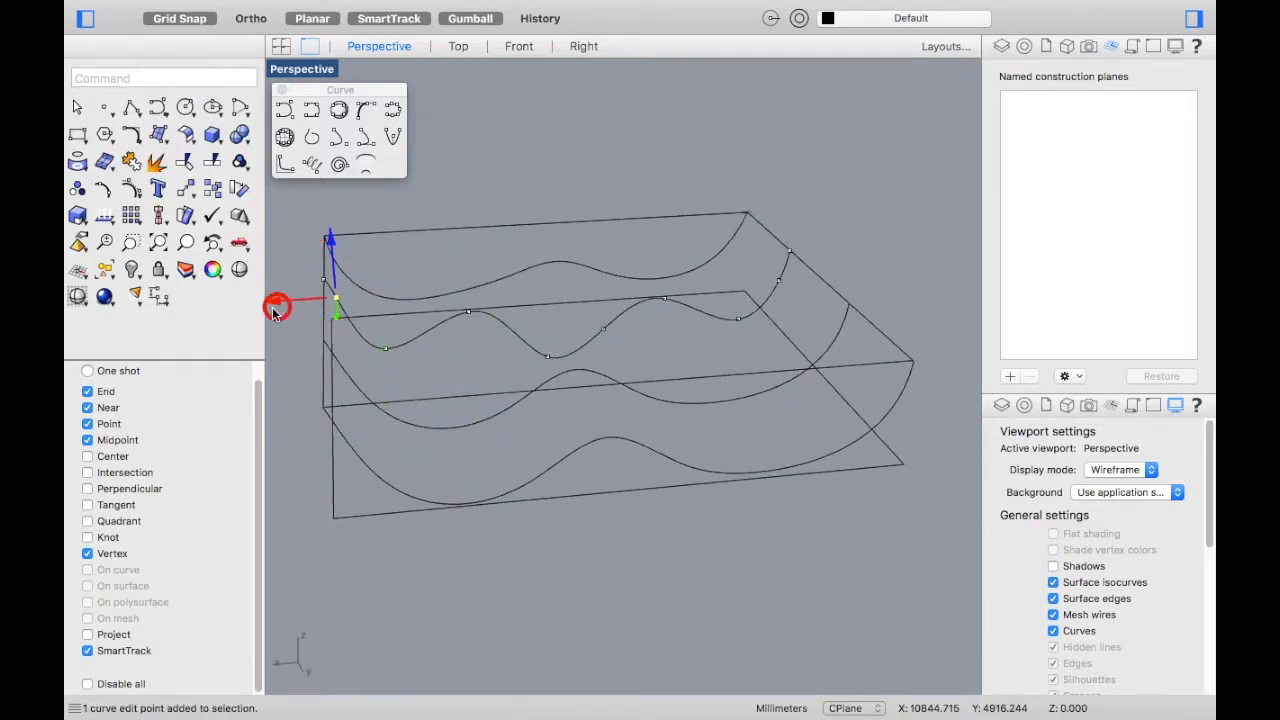
pyautogui.moveTo(274, 312); pyautogui.dragTo(270, 309)
pyautogui.click(300, 385)
pyautogui.moveTo(357, 378); pyautogui.dragTo(418, 385, button='right')
# Step: Turn on the front curve's edit points and raise the two points next to its left end
pyautogui.scroll(-5, 470, 415)
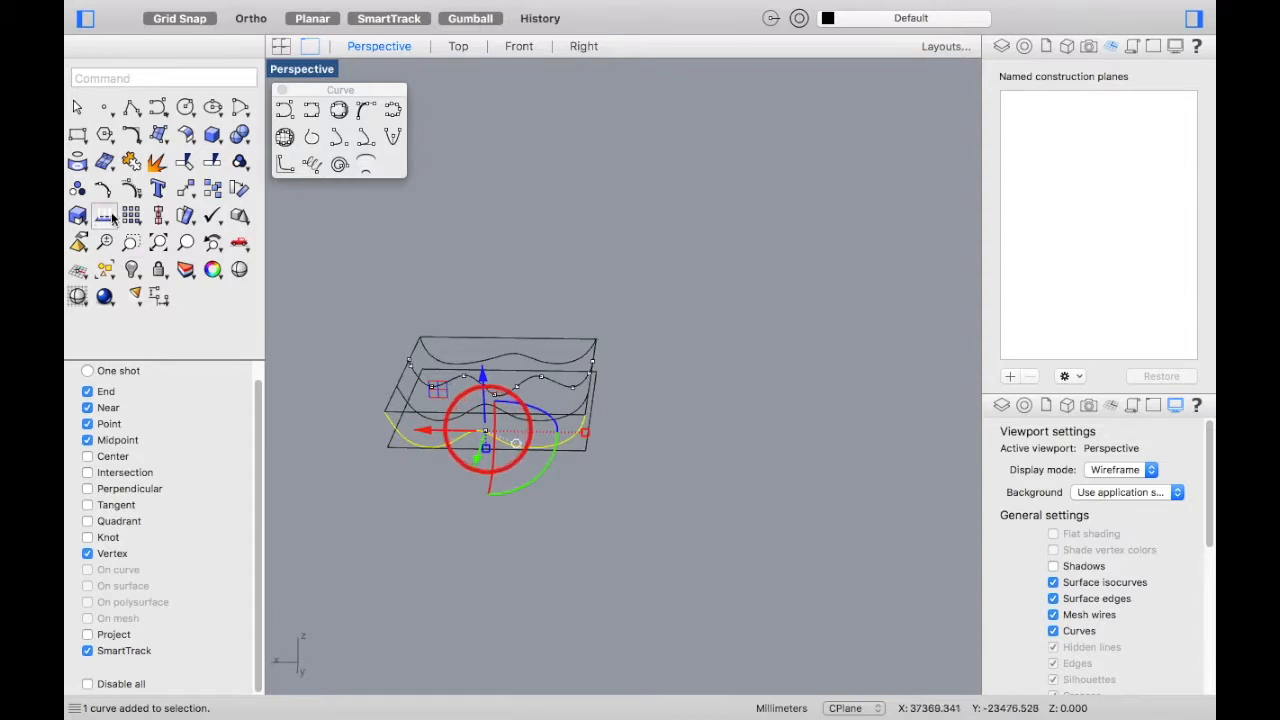
pyautogui.scroll(3, 622, 643)
pyautogui.click(463, 517)
pyautogui.scroll(-5, 545, 490)
pyautogui.scroll(7, 474, 435)
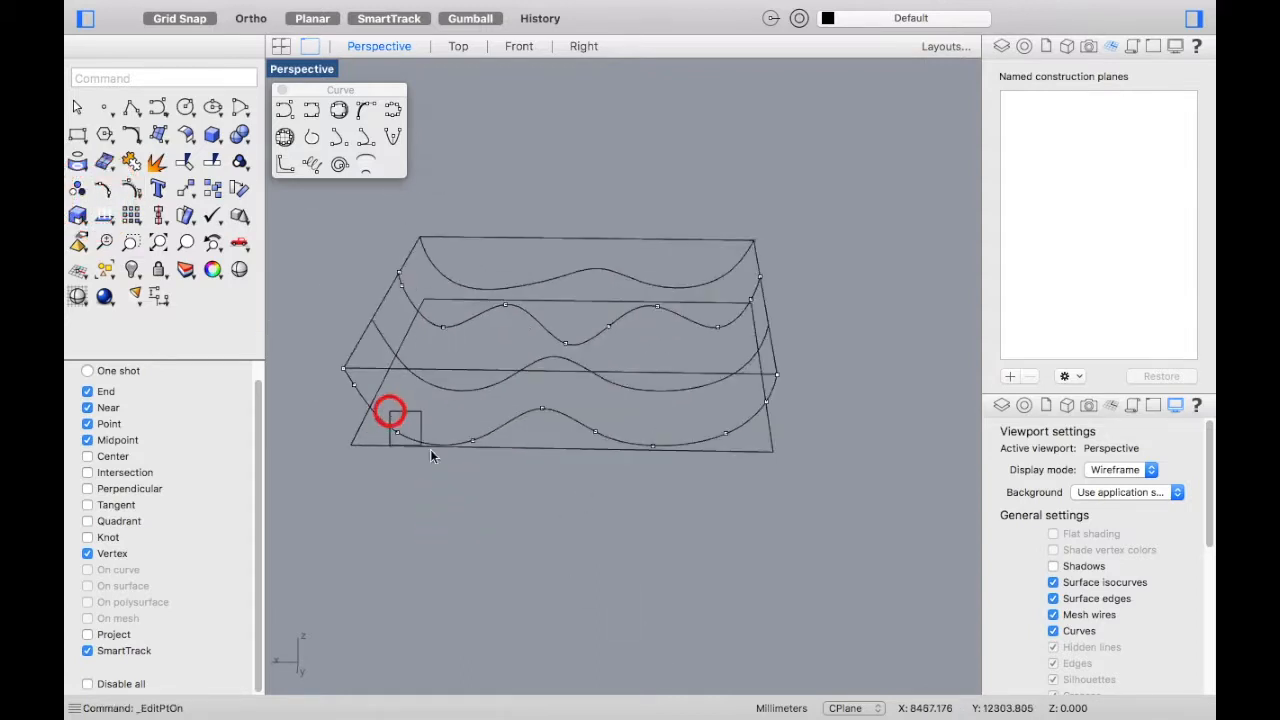
pyautogui.moveTo(423, 454); pyautogui.dragTo(424, 456)
pyautogui.moveTo(392, 385)
pyautogui.mouseDown()
pyautogui.moveTo(403, 345)
pyautogui.moveTo(418, 351)
pyautogui.moveTo(367, 373)
pyautogui.moveTo(374, 401)
pyautogui.mouseUp()
pyautogui.moveTo(350, 335); pyautogui.dragTo(349, 322)
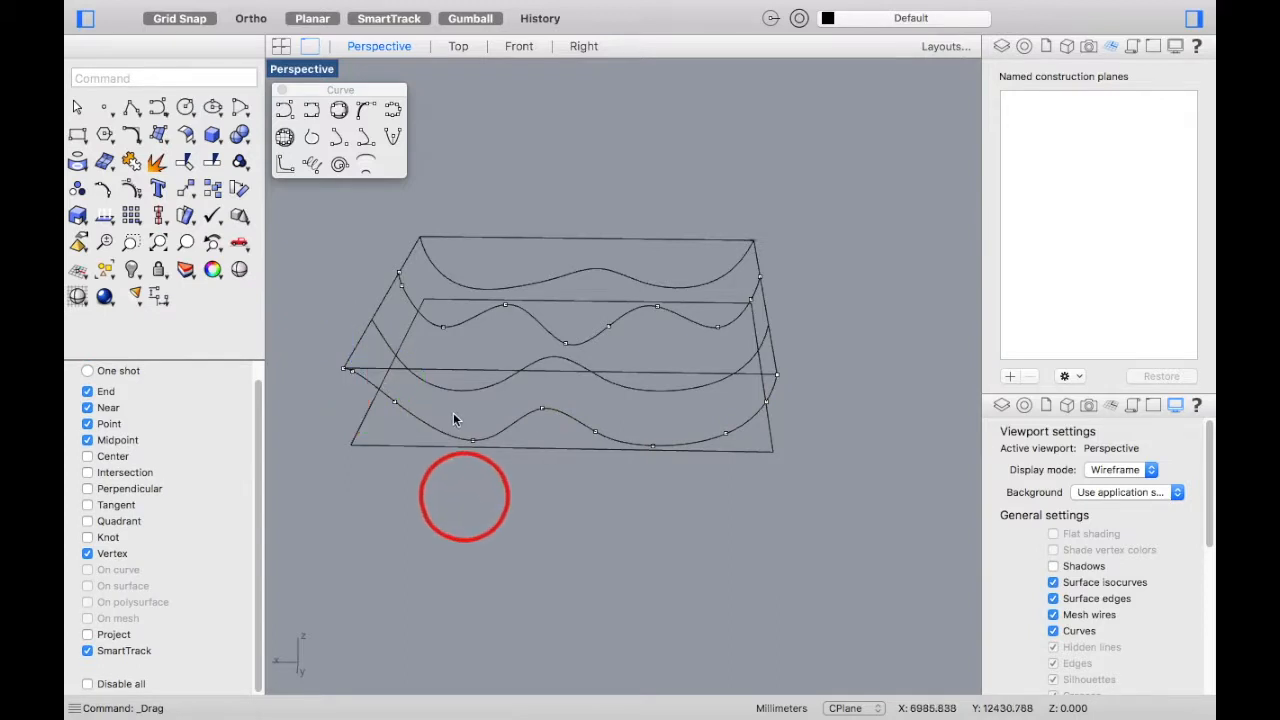
# Step: Raise the front curve's left dip point and lift the edit point in its right dip into a bump
pyautogui.moveTo(469, 387); pyautogui.dragTo(479, 349)
pyautogui.click(413, 486)
pyautogui.moveTo(641, 479); pyautogui.dragTo(597, 474, button='right')
pyautogui.click(597, 446)
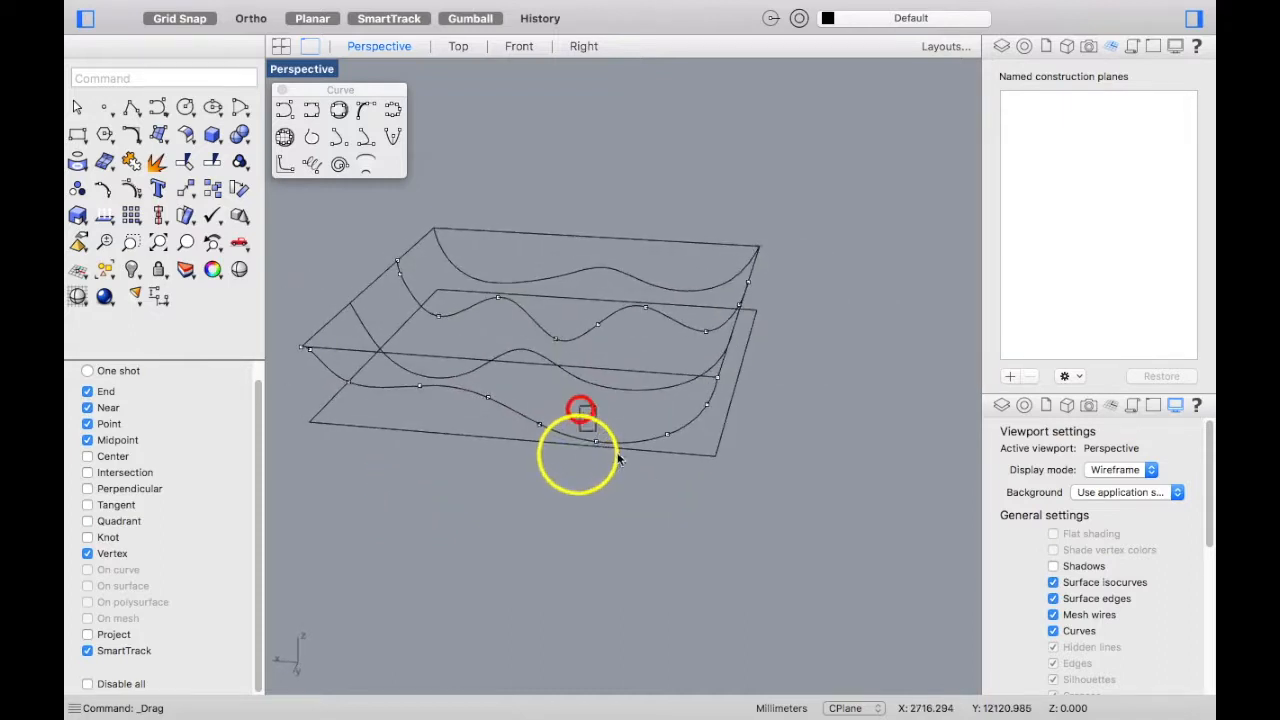
pyautogui.moveTo(595, 378); pyautogui.dragTo(603, 340)
pyautogui.moveTo(534, 392); pyautogui.dragTo(575, 427)
pyautogui.press('super+z')
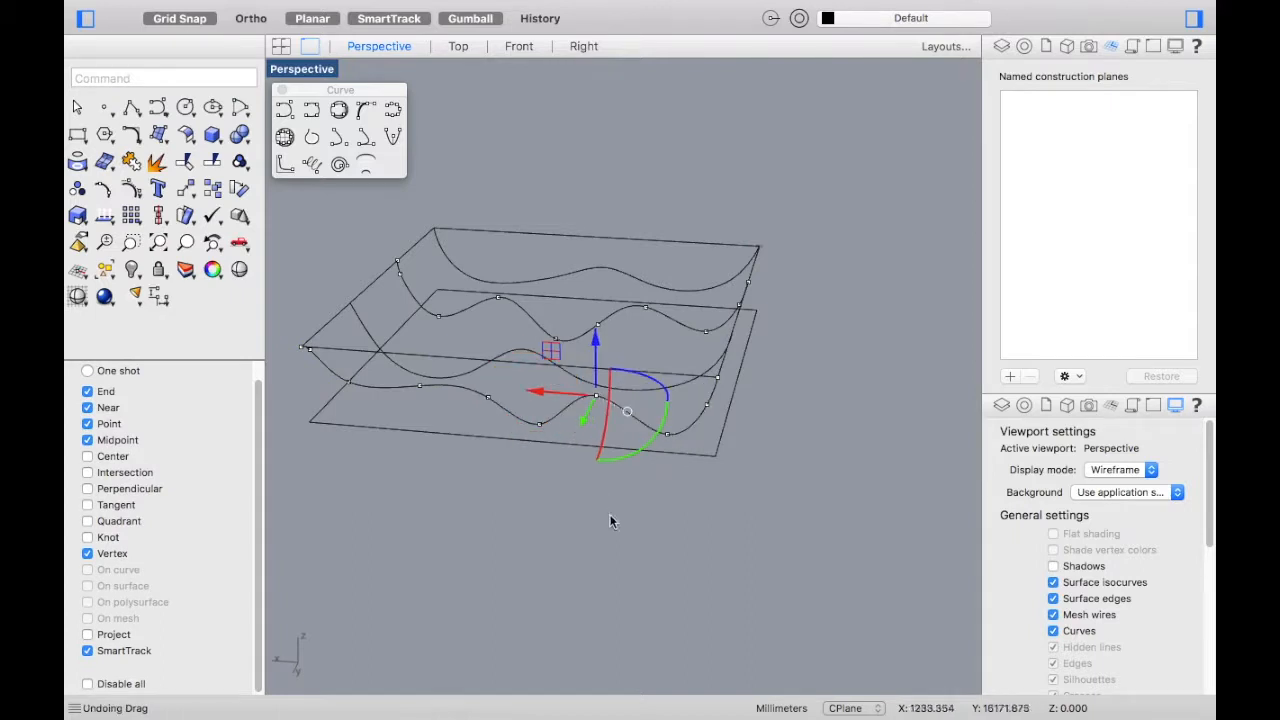
# Step: Raise the edit point of the front curve's right bump and adjust the edit point in the dip near its right end
pyautogui.click(666, 430)
pyautogui.moveTo(667, 390); pyautogui.dragTo(611, 401)
pyautogui.moveTo(592, 357); pyautogui.dragTo(596, 335)
pyautogui.moveTo(656, 452); pyautogui.dragTo(683, 469, button='right')
pyautogui.moveTo(684, 486); pyautogui.dragTo(684, 487)
pyautogui.moveTo(675, 425); pyautogui.dragTo(676, 411)
pyautogui.click(617, 505)
# Step: Select all four wavy profile curves and start a Loft through them
pyautogui.click(620, 463)
pyautogui.moveTo(620, 463); pyautogui.dragTo(389, 480, button='right')
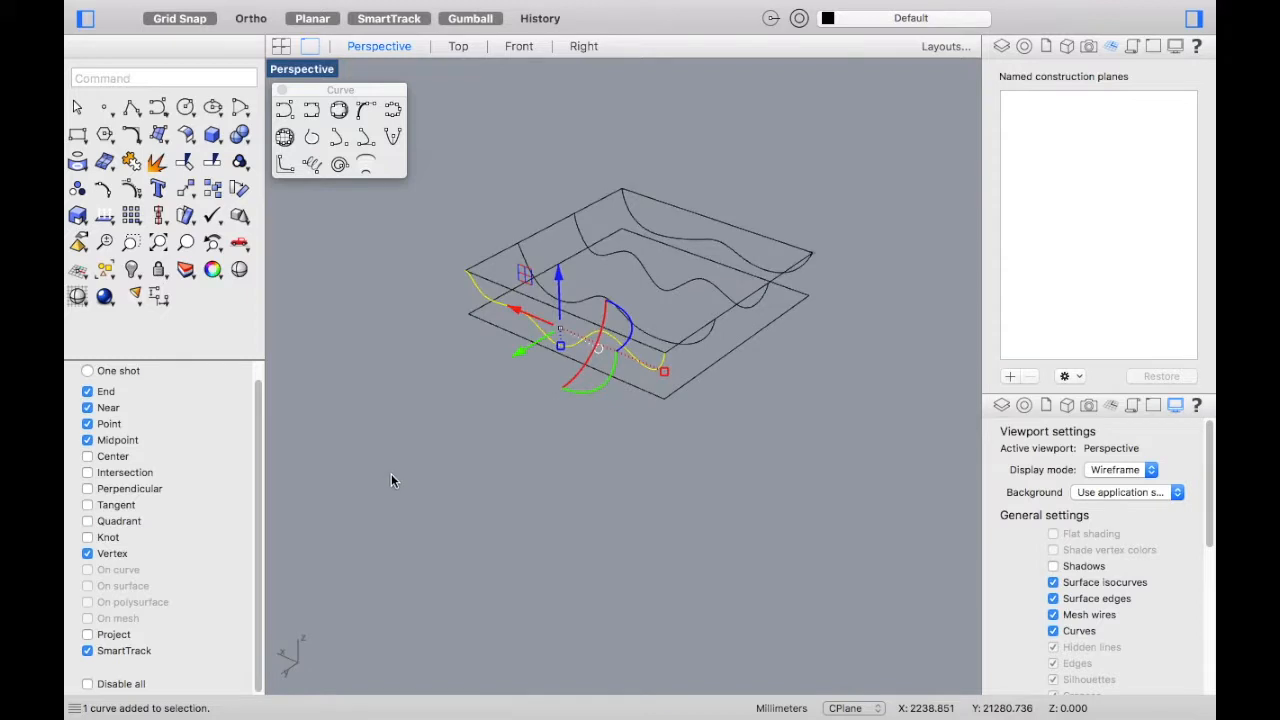
pyautogui.moveTo(608, 303)
pyautogui.mouseDown()
pyautogui.moveTo(631, 325)
pyautogui.moveTo(625, 290)
pyautogui.moveTo(665, 238)
pyautogui.mouseUp()
pyautogui.write('Loft')
pyautogui.press('Return')
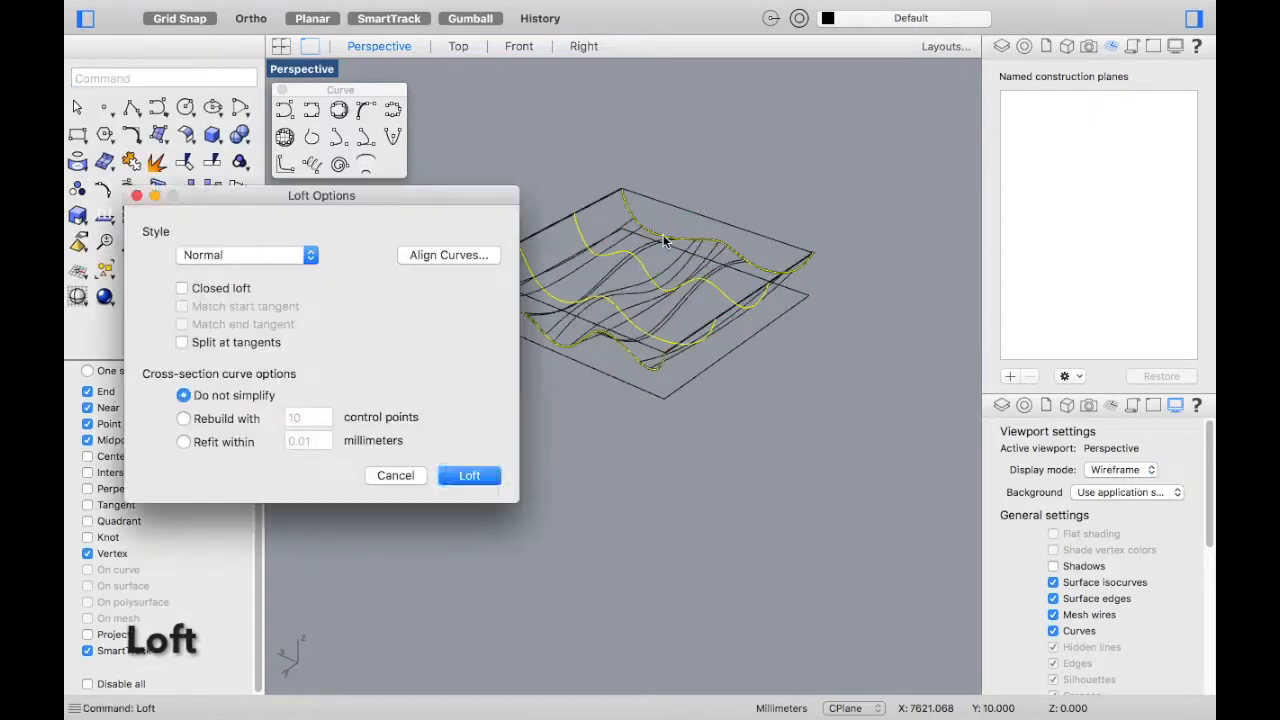
# Step: Try the Tight, Straight sections and Developable loft styles on the wavy profiles, and toggle the closed loft option on and off
pyautogui.moveTo(774, 394); pyautogui.dragTo(802, 380, button='right')
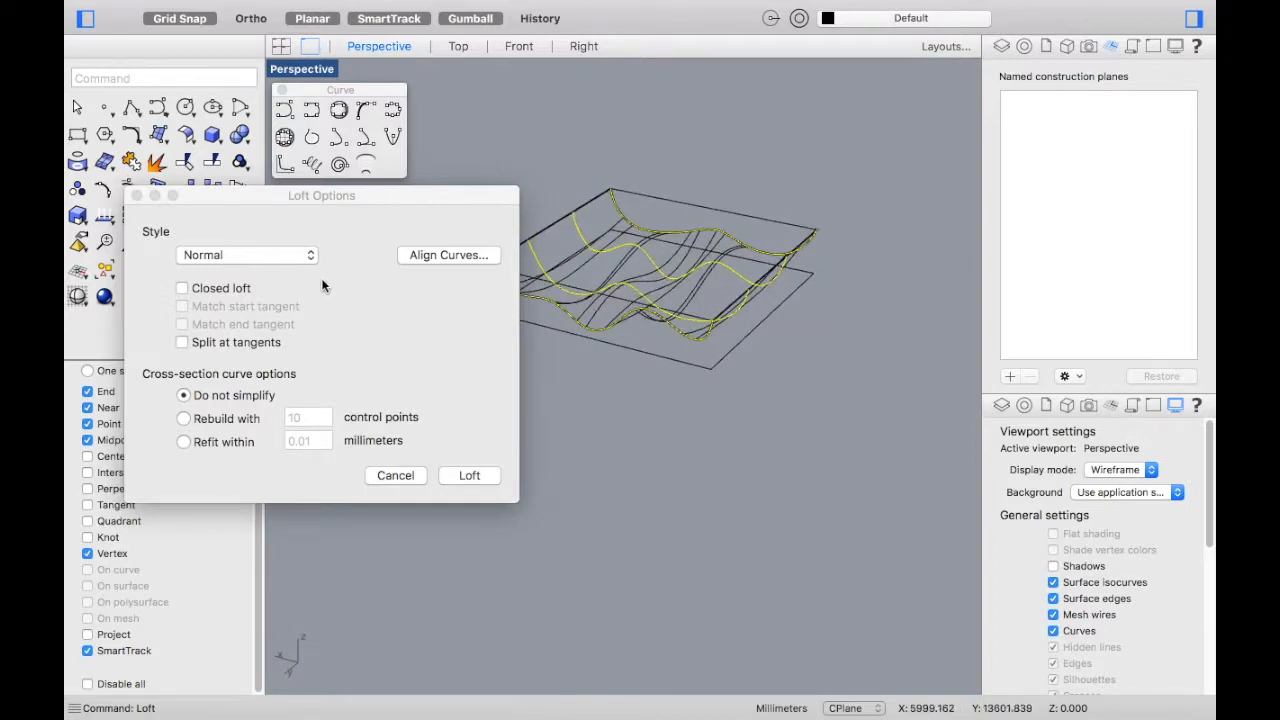
pyautogui.click(309, 256)
pyautogui.click(254, 287)
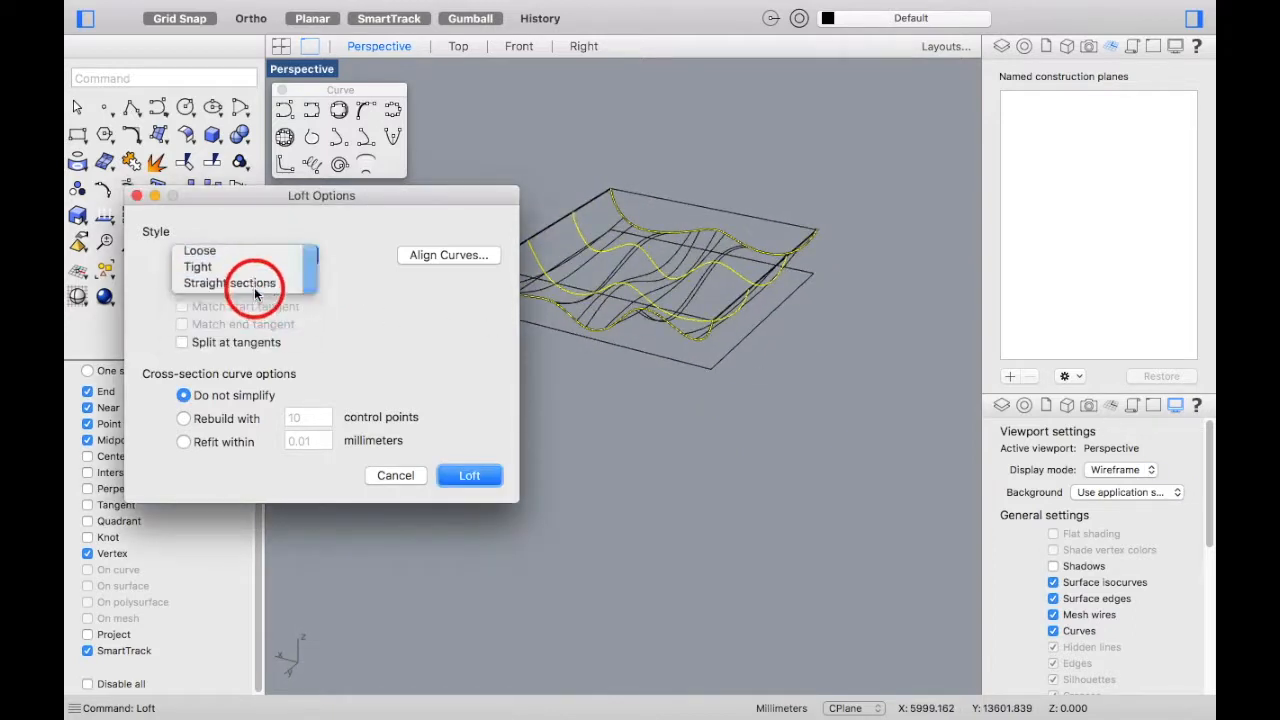
pyautogui.click(254, 256)
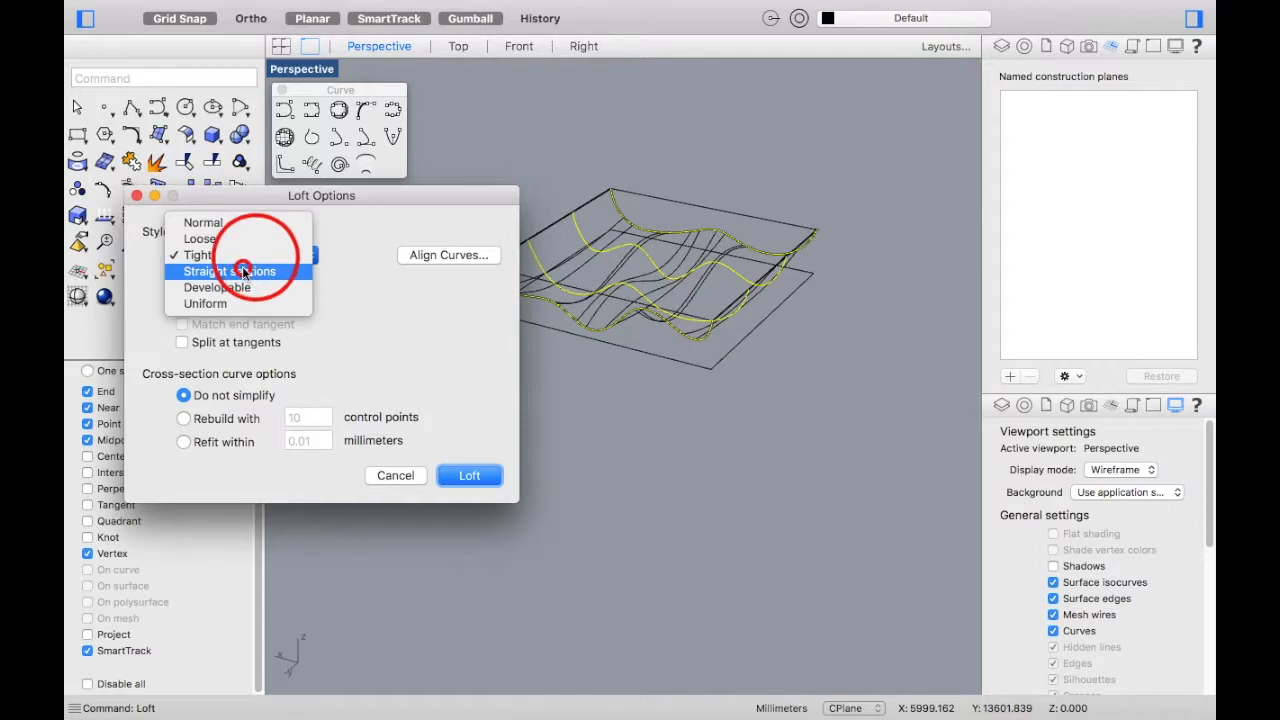
pyautogui.click(248, 271)
pyautogui.click(250, 258)
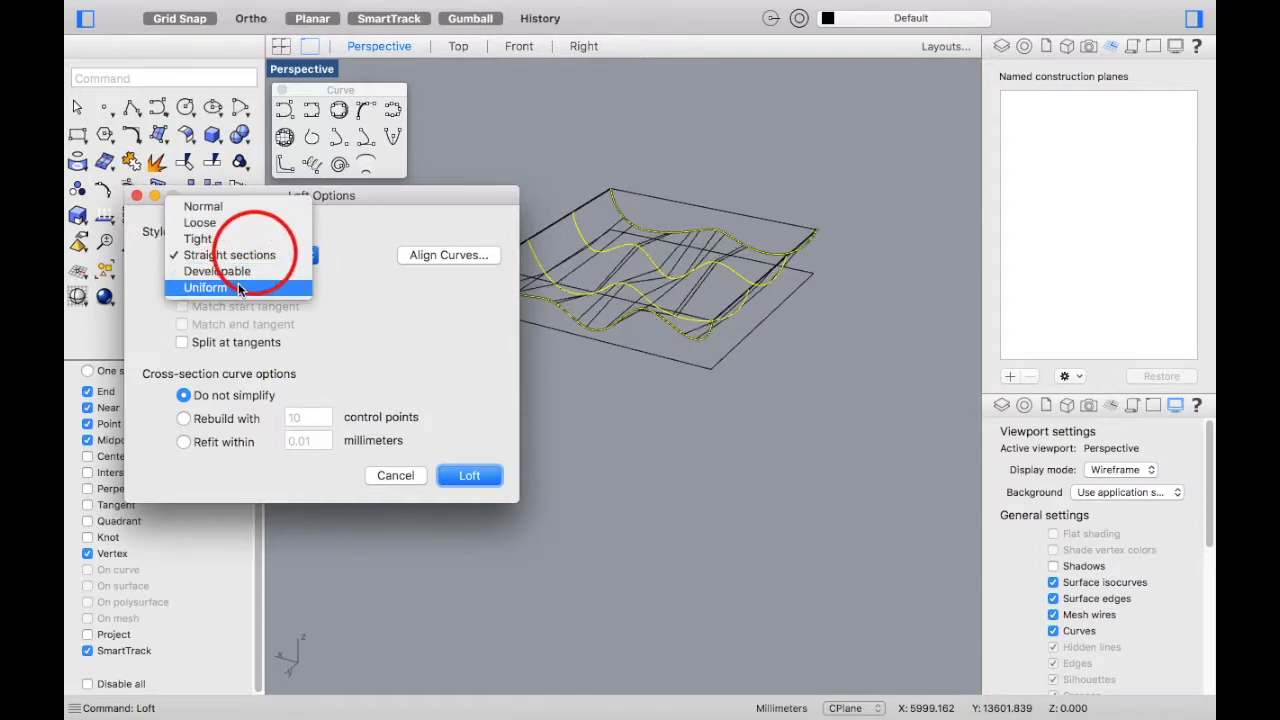
pyautogui.click(247, 272)
pyautogui.moveTo(655, 318); pyautogui.dragTo(683, 262, button='right')
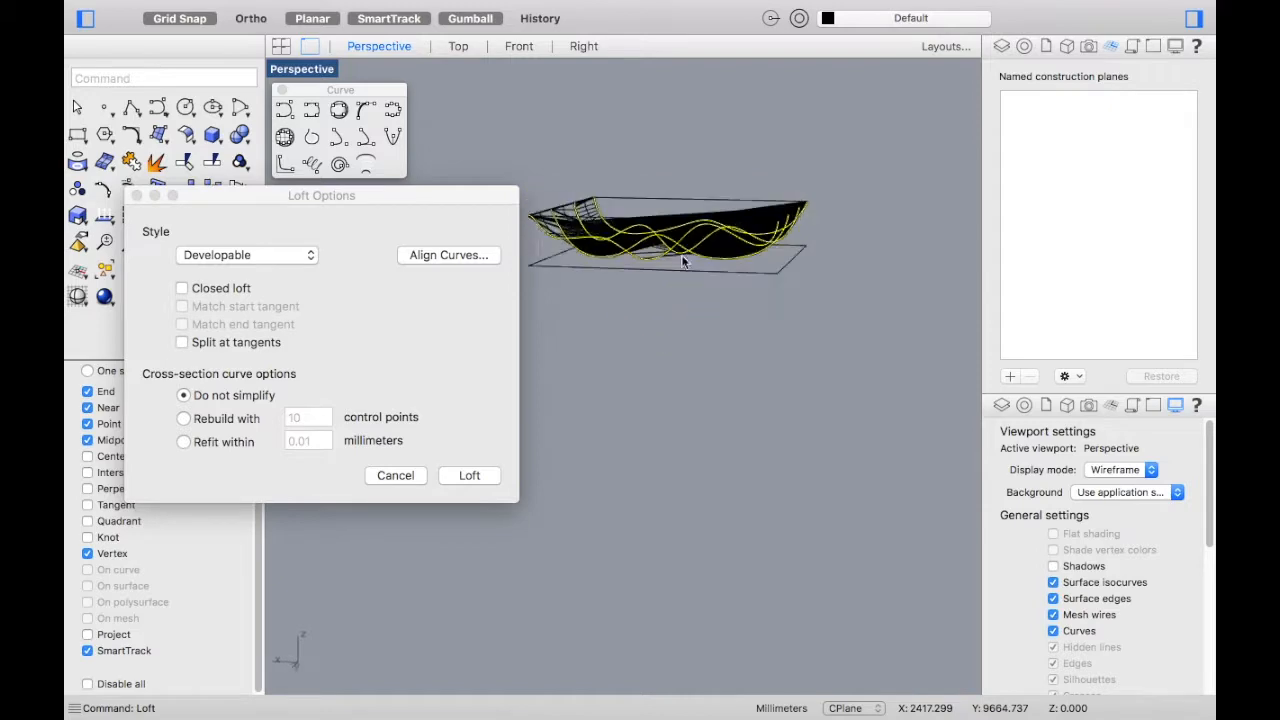
pyautogui.click(479, 257)
pyautogui.moveTo(479, 257); pyautogui.dragTo(537, 177, button='right')
pyautogui.rightClick(547, 152)
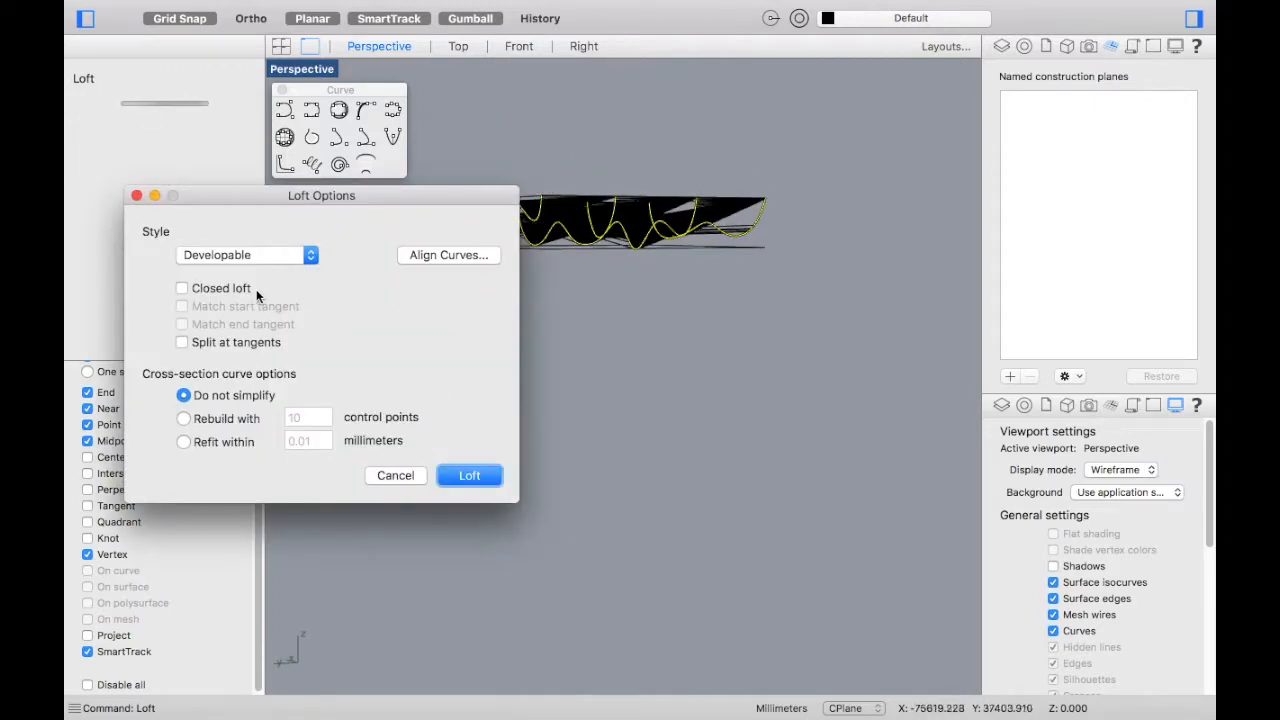
pyautogui.click(186, 290)
pyautogui.click(184, 289)
# Step: Loft the four wavy curves with the Uniform style and switch the perspective view to Shaded display
pyautogui.click(290, 255)
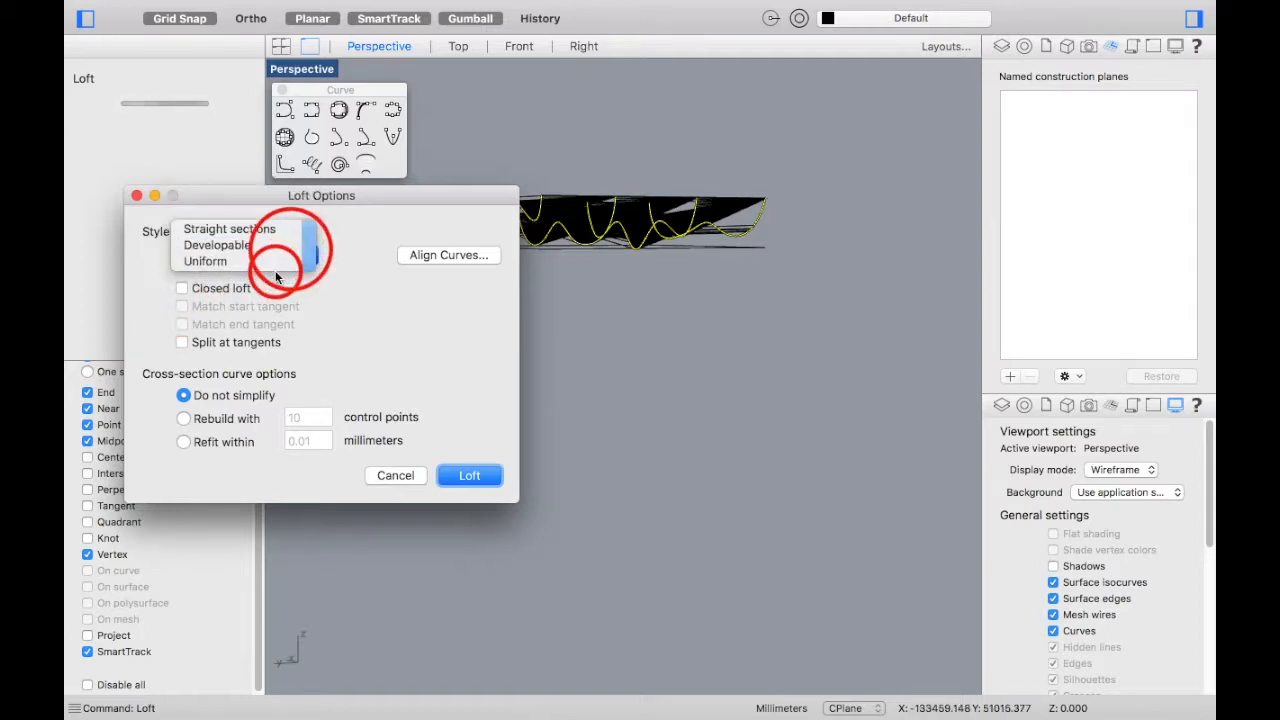
pyautogui.click(270, 257)
pyautogui.click(618, 283)
pyautogui.click(490, 474)
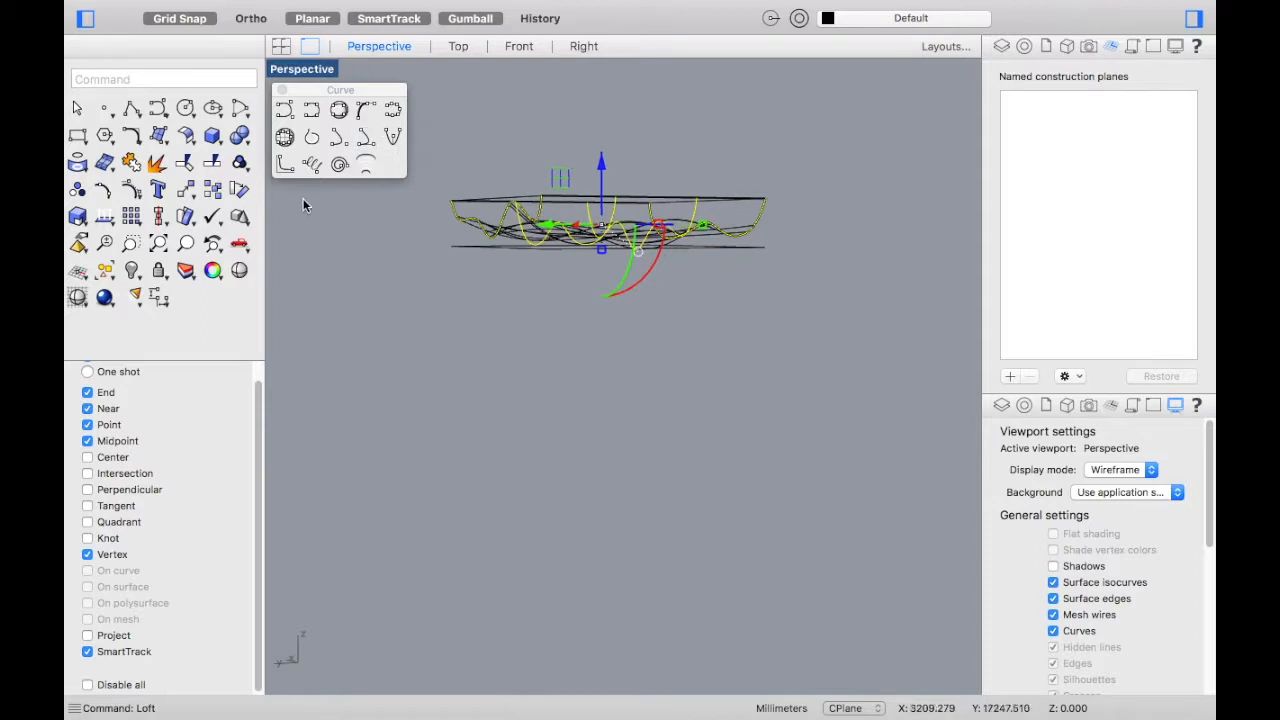
pyautogui.click(77, 297)
pyautogui.moveTo(543, 286)
pyautogui.mouseDown(button='right')
pyautogui.moveTo(612, 233)
pyautogui.moveTo(543, 260)
pyautogui.moveTo(540, 223)
pyautogui.moveTo(589, 251)
pyautogui.moveTo(623, 229)
pyautogui.moveTo(797, 309)
pyautogui.moveTo(681, 244)
pyautogui.moveTo(871, 240)
pyautogui.moveTo(672, 252)
pyautogui.moveTo(640, 229)
pyautogui.moveTo(656, 273)
pyautogui.moveTo(646, 257)
pyautogui.moveTo(509, 380)
pyautogui.moveTo(623, 226)
pyautogui.moveTo(532, 228)
pyautogui.moveTo(606, 355)
pyautogui.mouseUp(button='right')
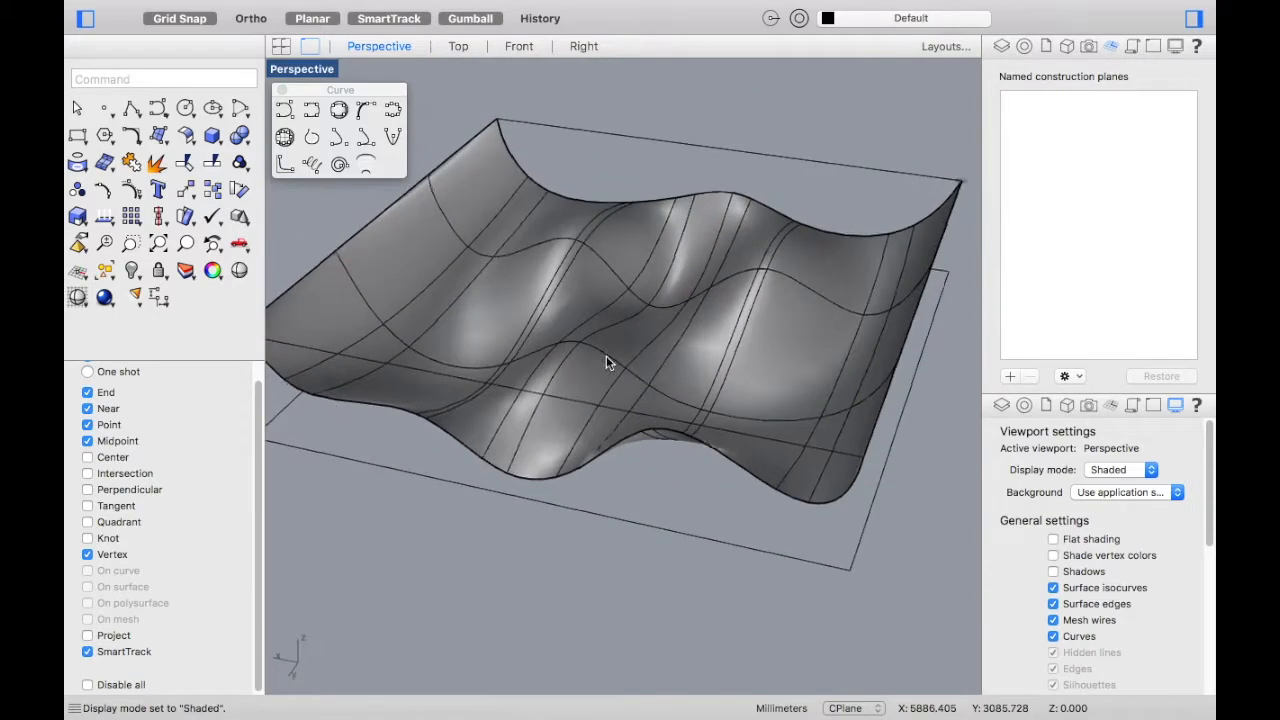
# Step: Copy the lofted surface to an empty area beside the original squares and deselect it
pyautogui.scroll(-4, 618, 345)
pyautogui.click(629, 336)
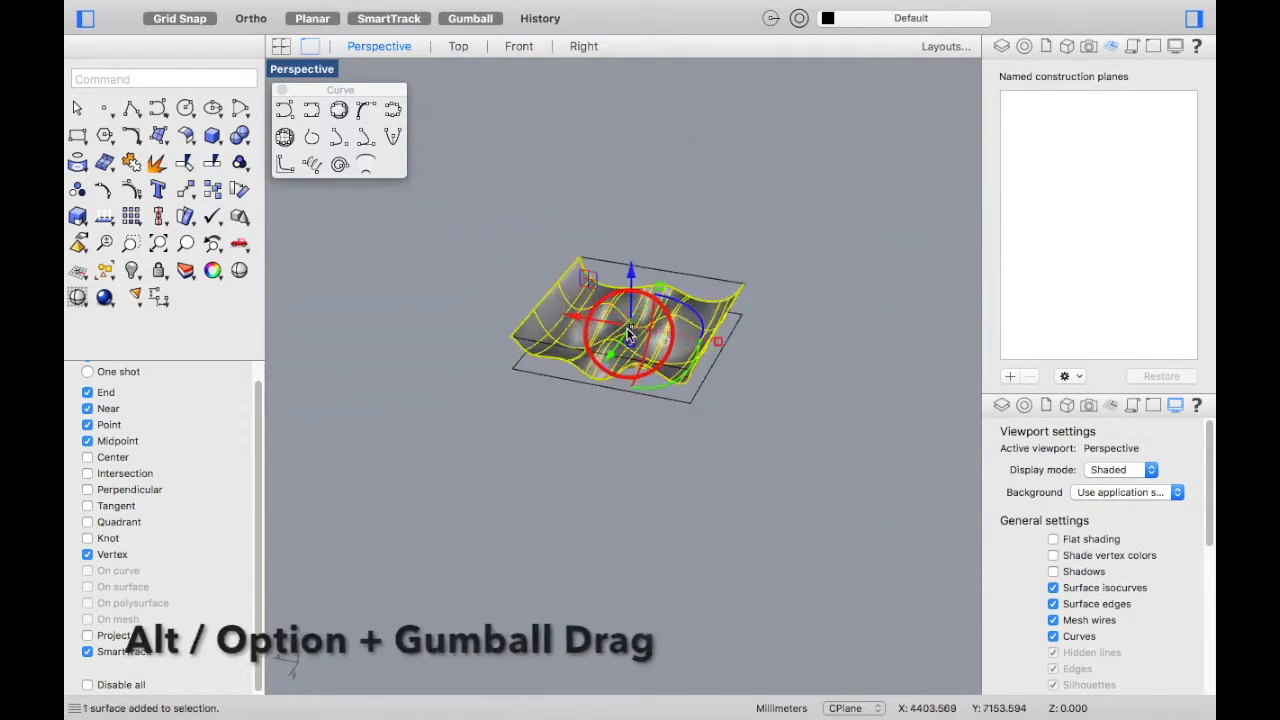
pyautogui.keyDown('alt'); pyautogui.moveTo(571, 315); pyautogui.dragTo(760, 236); pyautogui.keyUp('alt')
pyautogui.click(760, 236)
pyautogui.scroll(-7, 549, 302)
pyautogui.scroll(10, 675, 338)
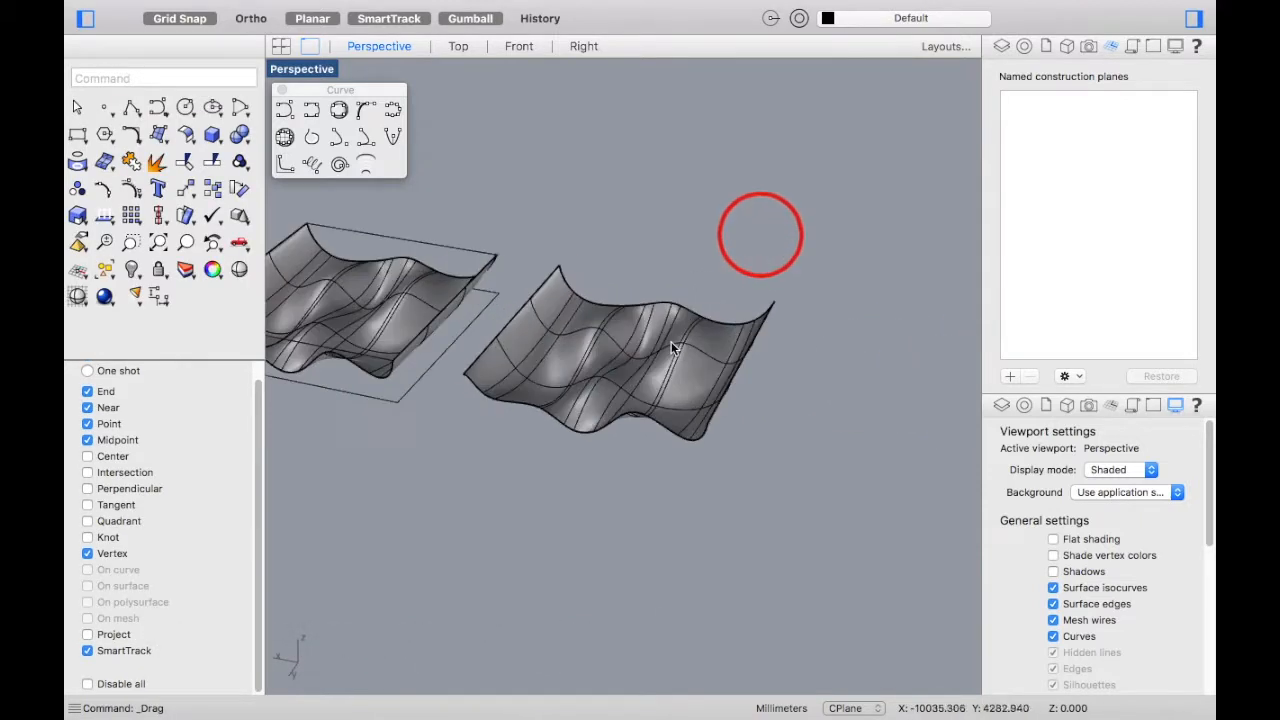
pyautogui.click(671, 342)
pyautogui.scroll(-6, 705, 387)
pyautogui.click(775, 402)
pyautogui.scroll(-2, 772, 400)
pyautogui.scroll(12, 646, 420)
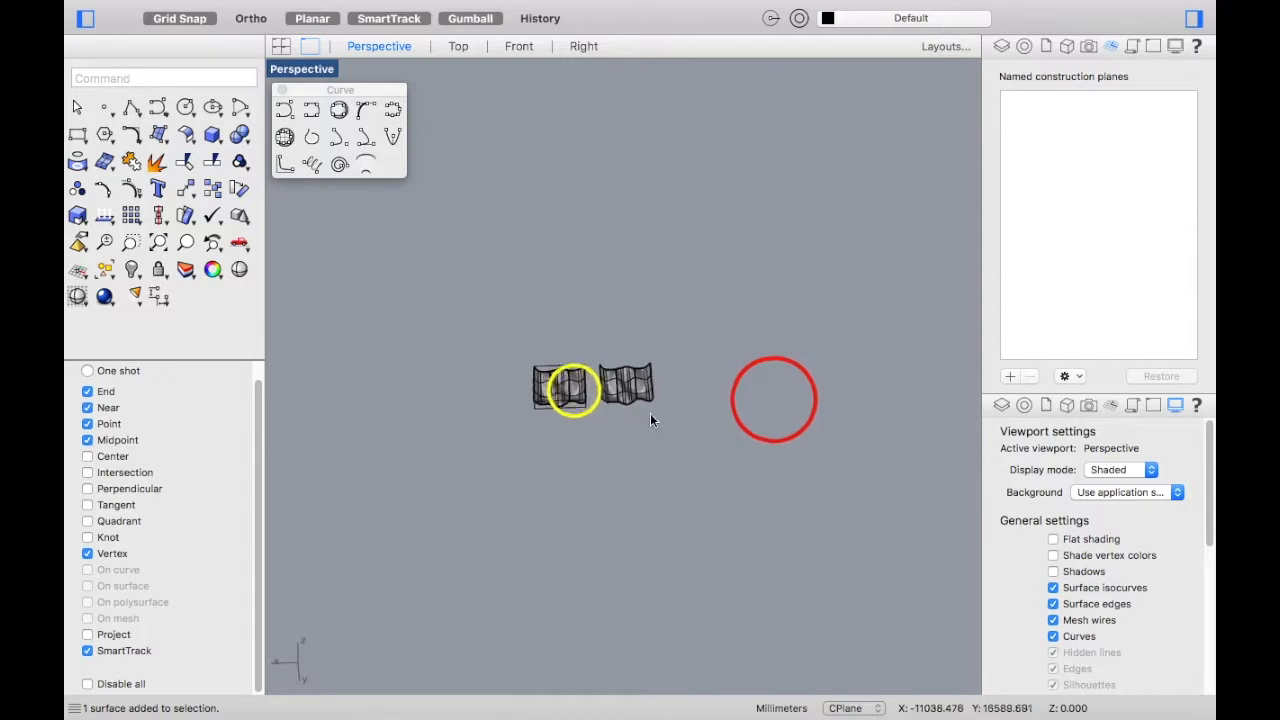
pyautogui.moveTo(653, 413); pyautogui.dragTo(625, 448, button='right')
pyautogui.scroll(-3, 598, 364)
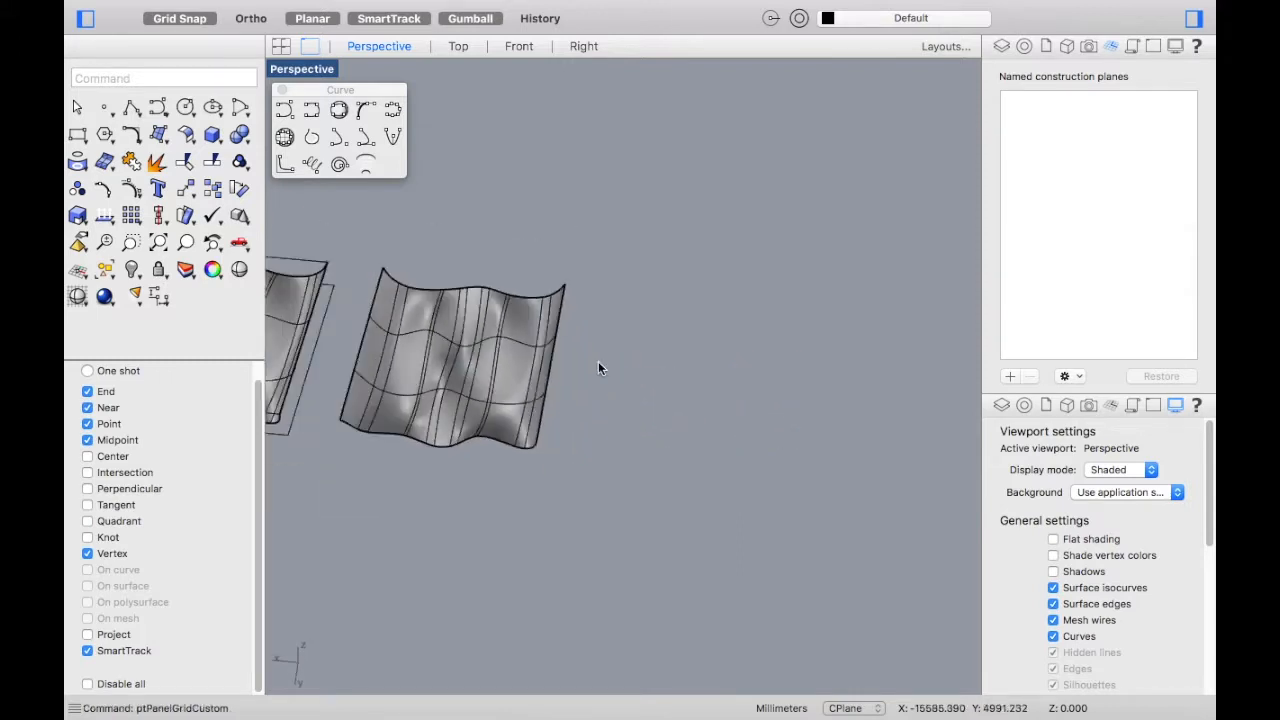
pyautogui.write('Line')
pyautogui.press('Return')
pyautogui.press('Escape')
# Step: Run ptGridSurfaceDomainNumber on the copied wavy surface to divide it by number
pyautogui.write('Point')
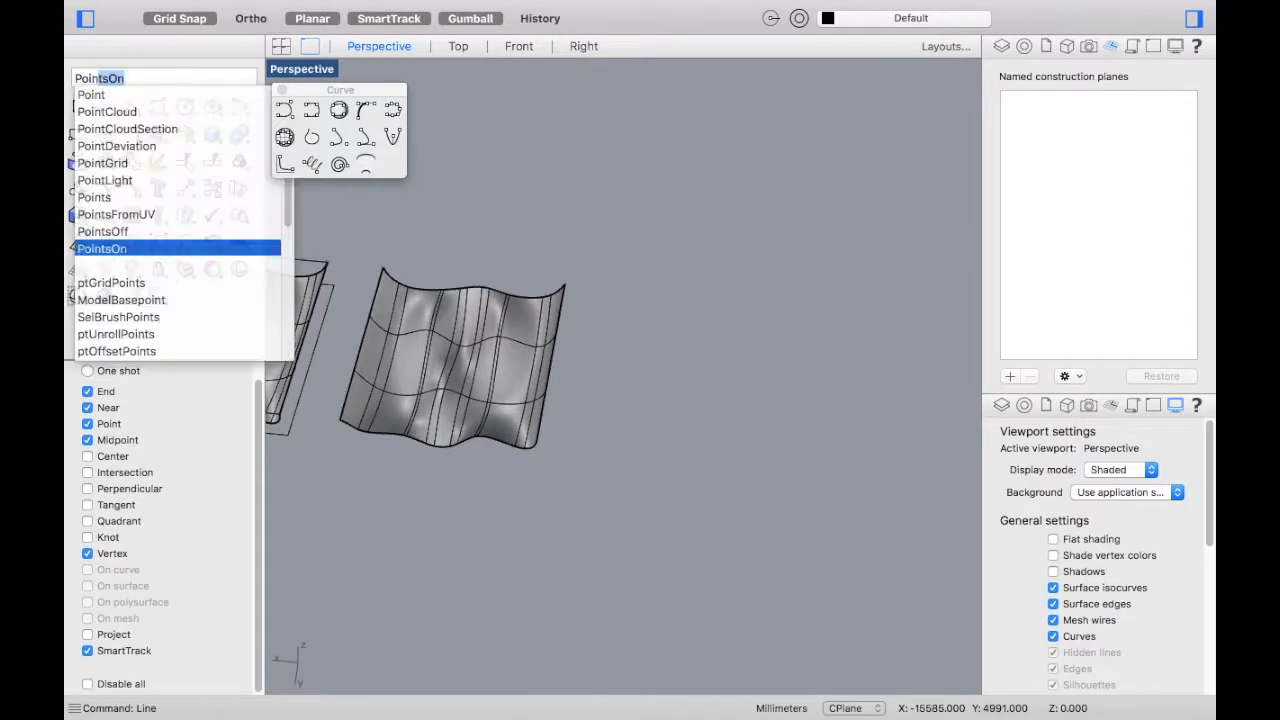
pyautogui.write('Grid')
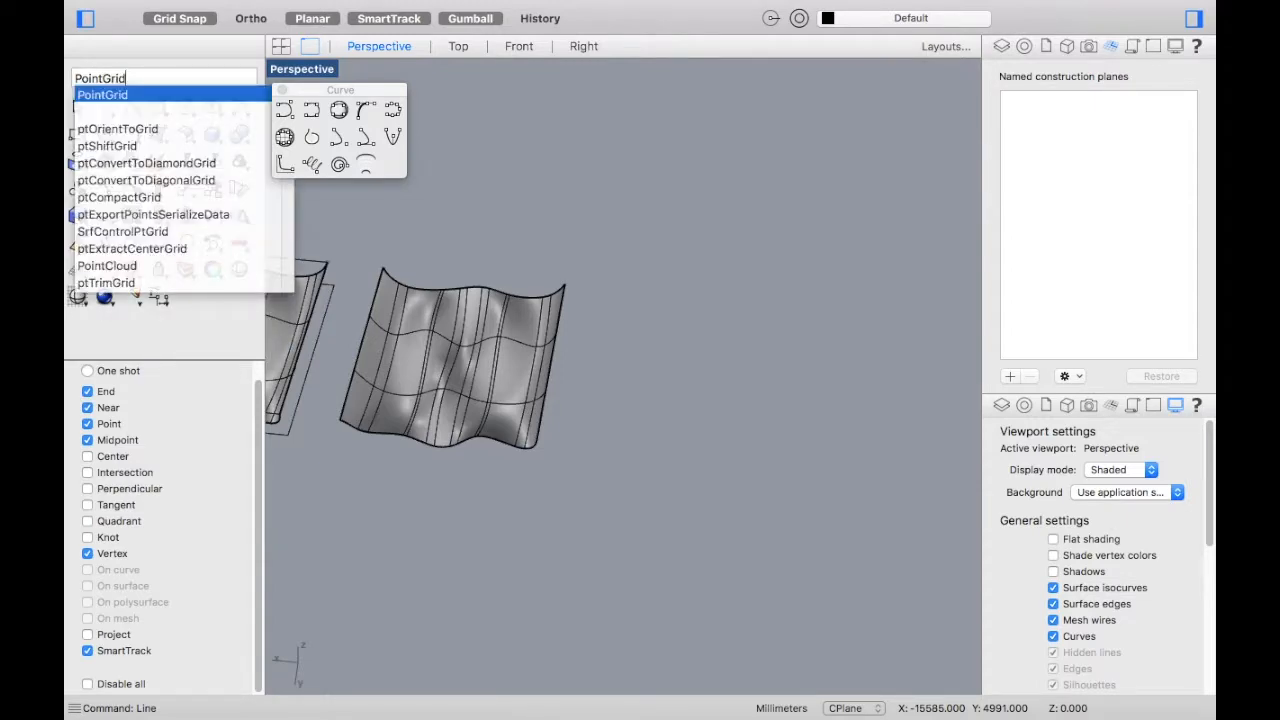
pyautogui.write('SURFA')
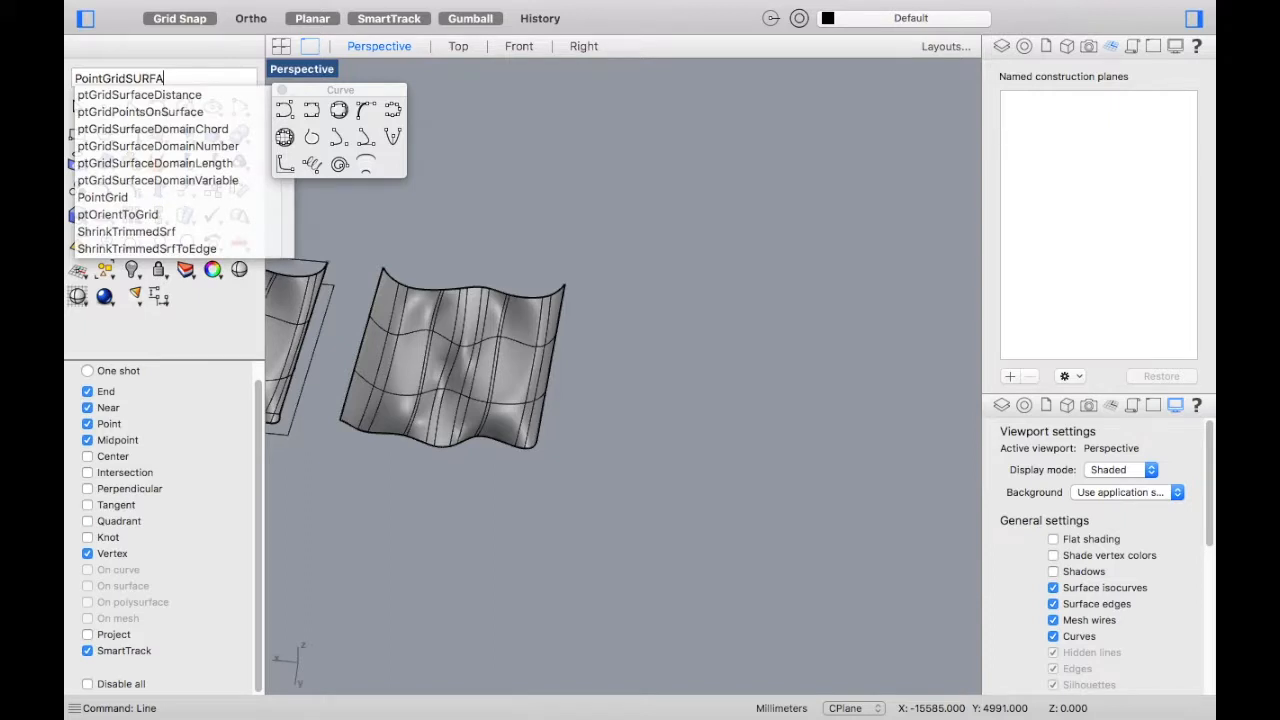
pyautogui.click(213, 146)
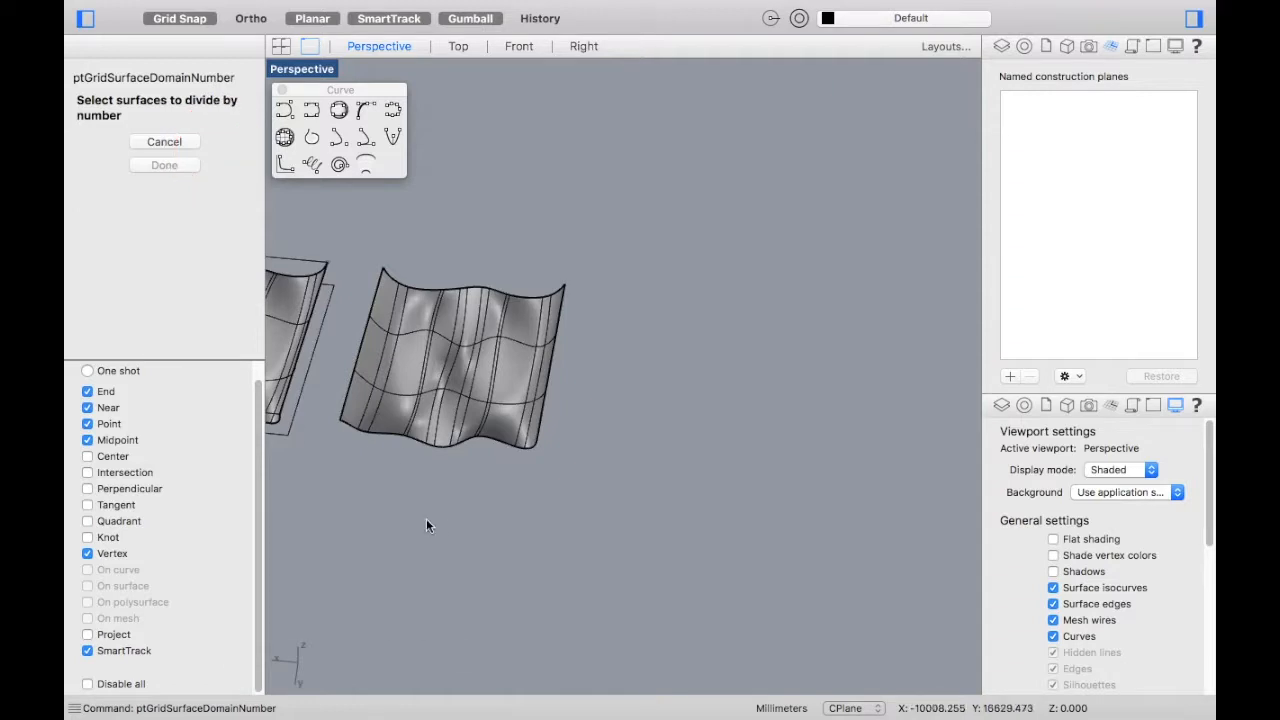
pyautogui.click(414, 377)
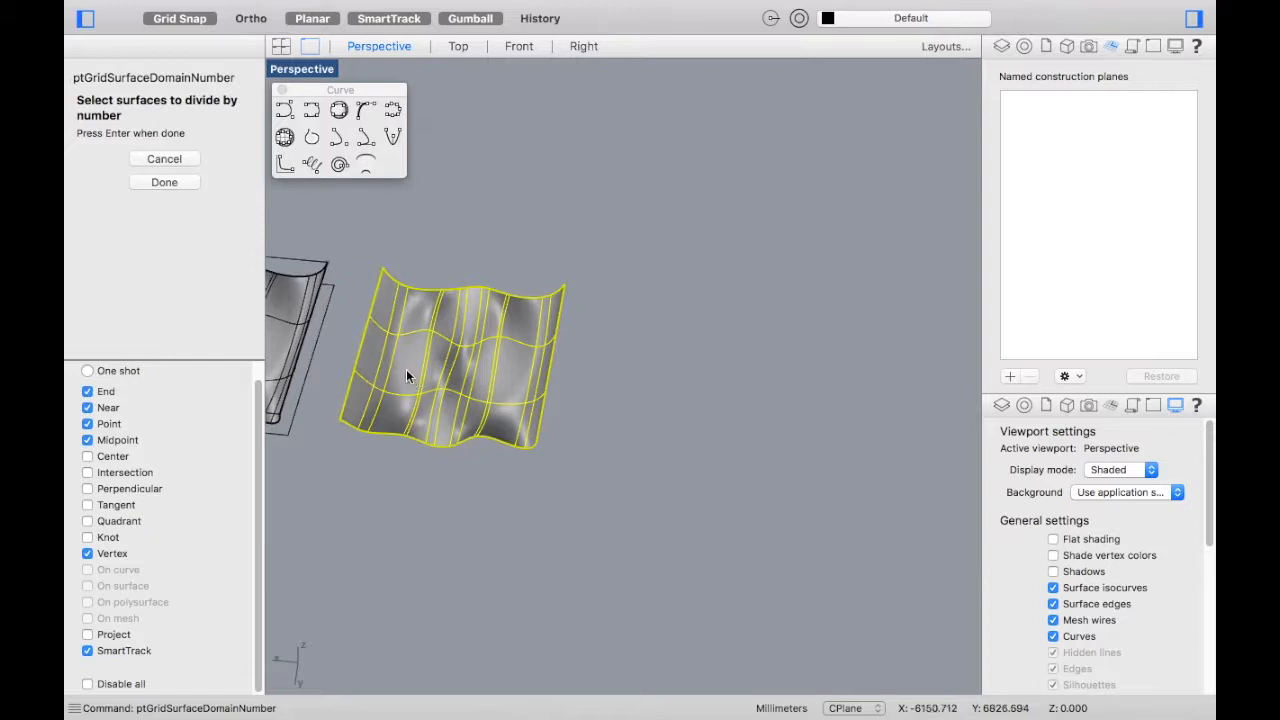
pyautogui.click(182, 183)
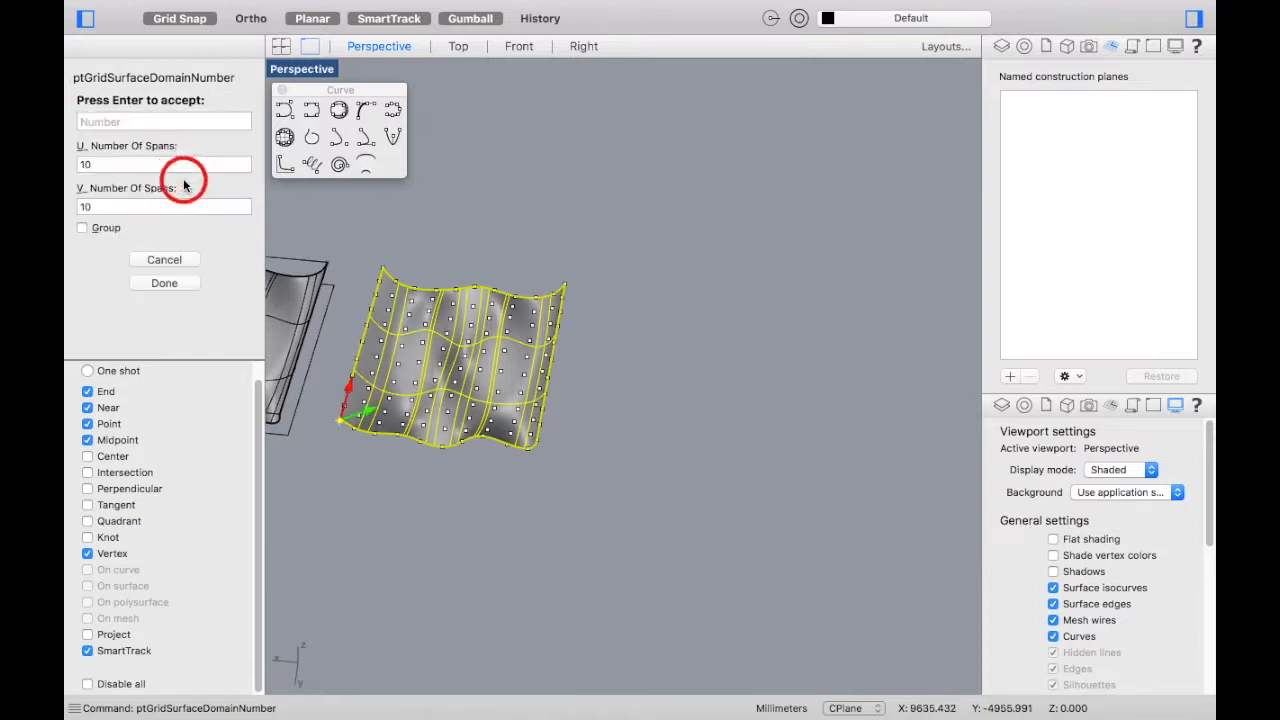
# Step: Set both the U and V number of spans to 100, generate the point grid and deselect it
pyautogui.doubleClick(110, 164)
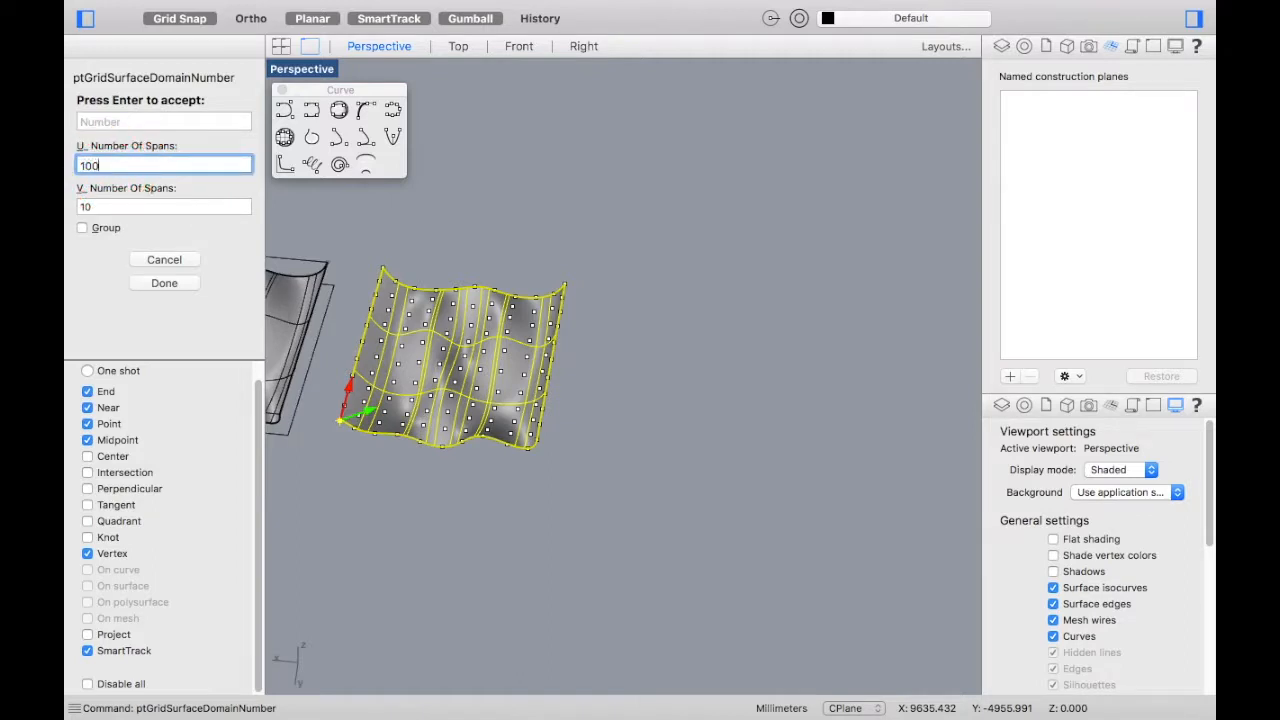
pyautogui.moveTo(100, 209); pyautogui.dragTo(65, 214)
pyautogui.write('100')
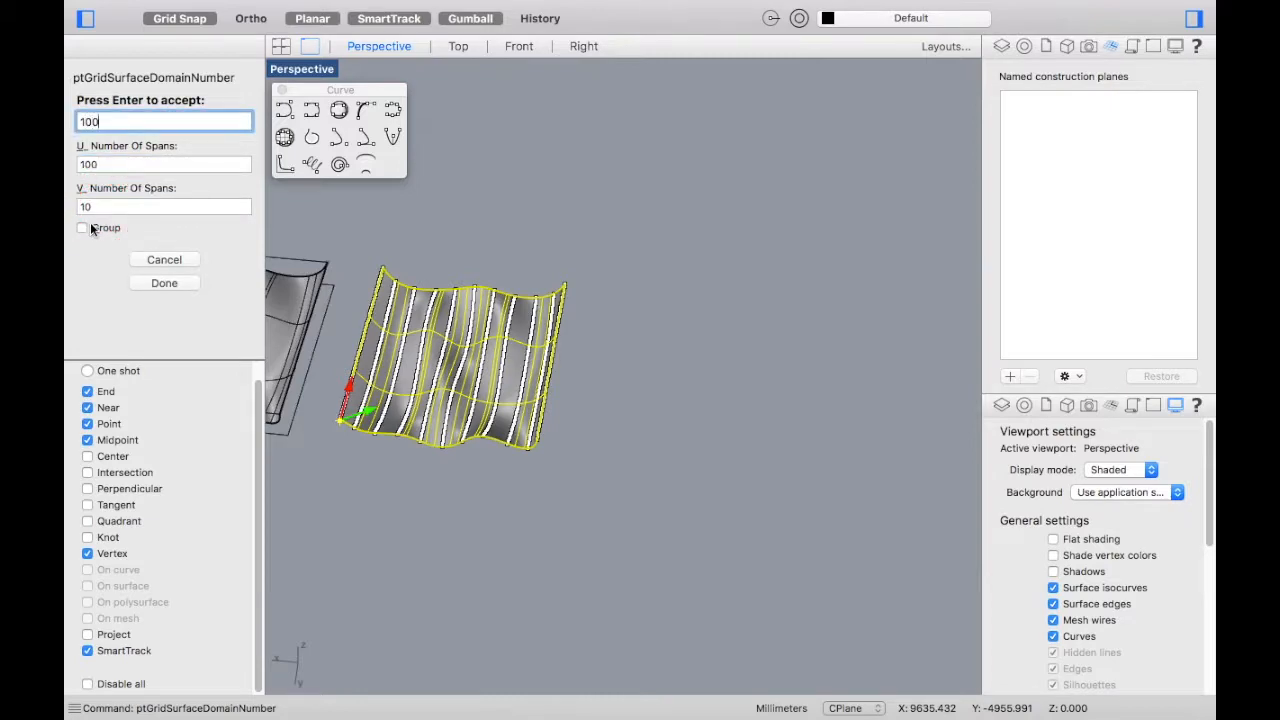
pyautogui.click(103, 211)
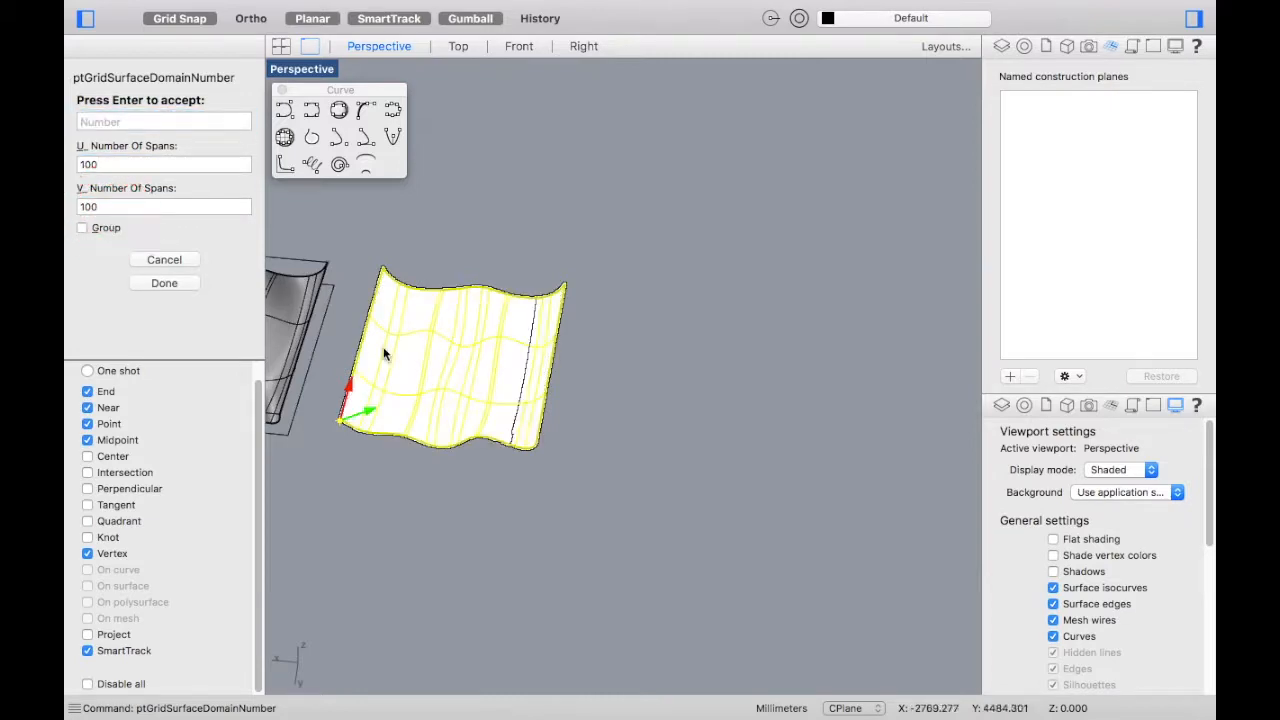
pyautogui.scroll(8, 384, 350)
pyautogui.scroll(5, 407, 408)
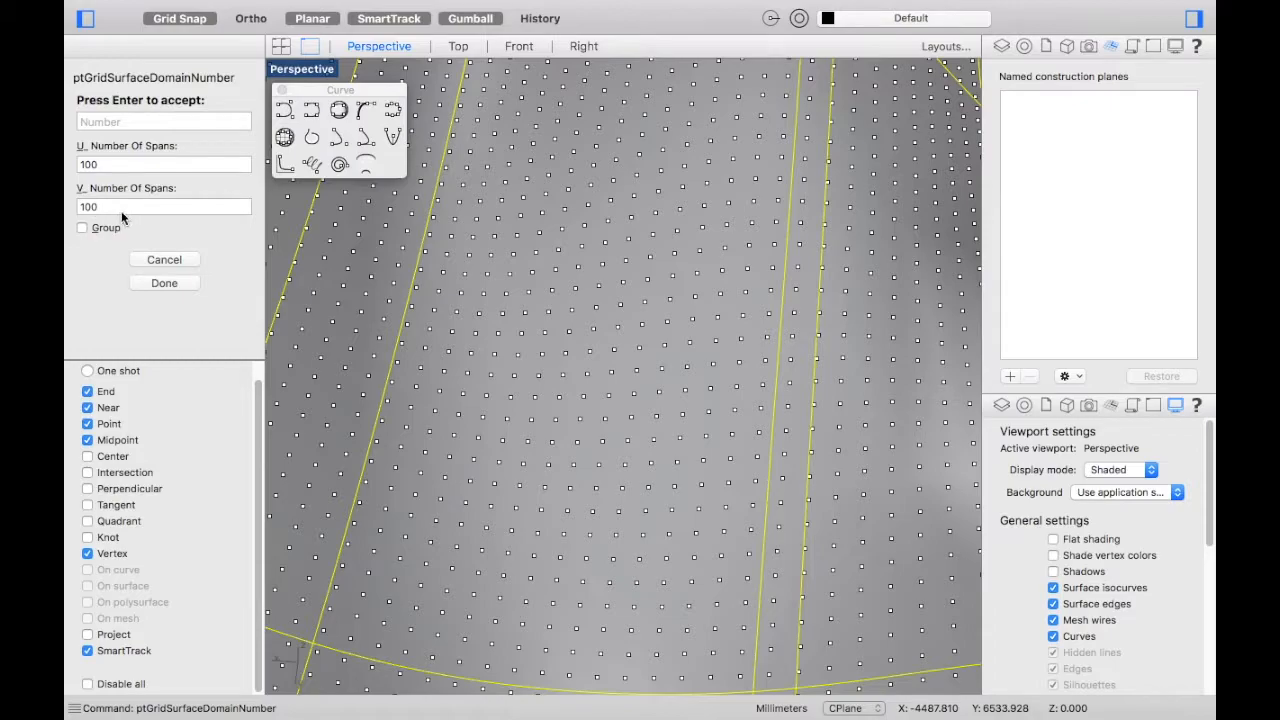
pyautogui.scroll(-5, 349, 328)
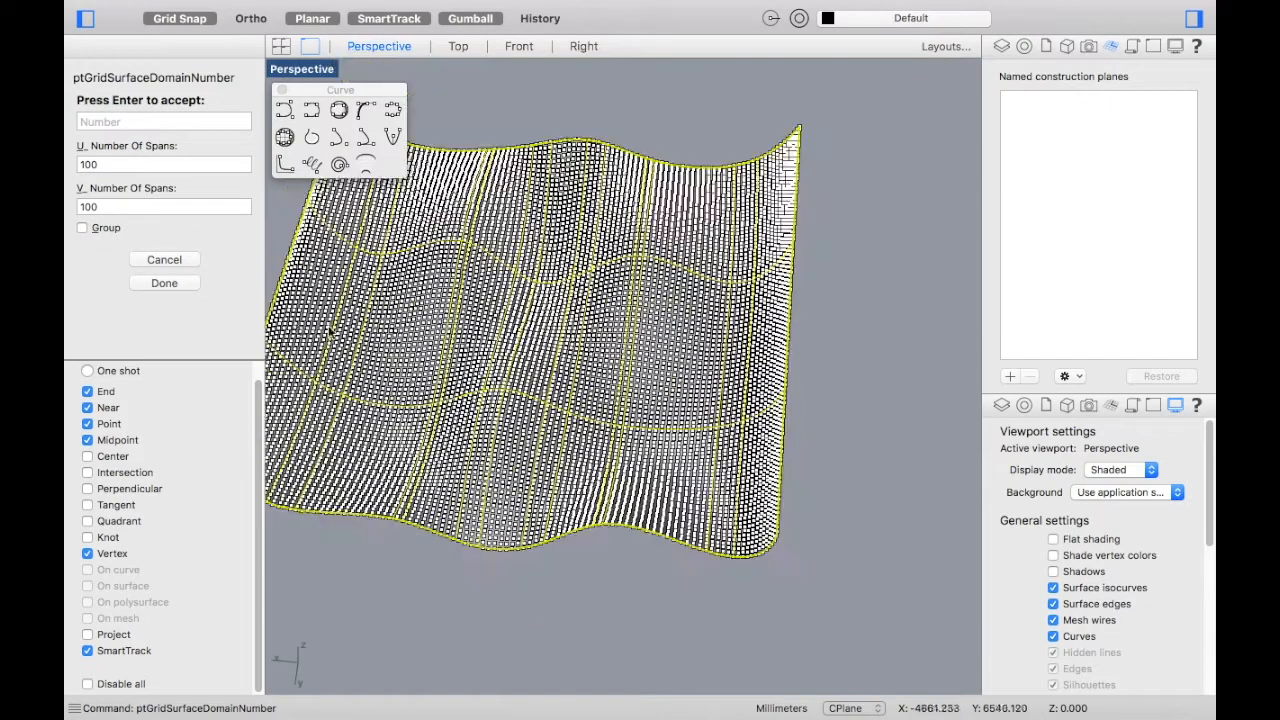
pyautogui.scroll(5, 379, 512)
pyautogui.scroll(5, 384, 522)
pyautogui.scroll(-5, 387, 526)
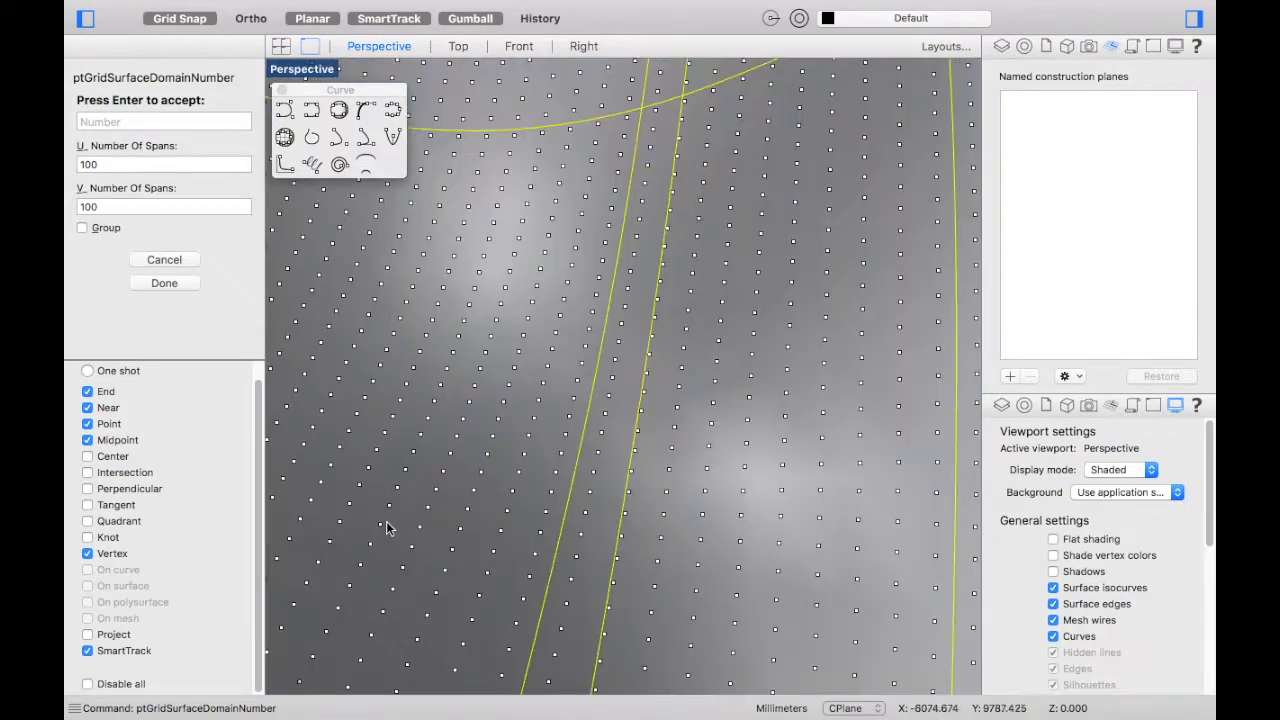
pyautogui.click(163, 284)
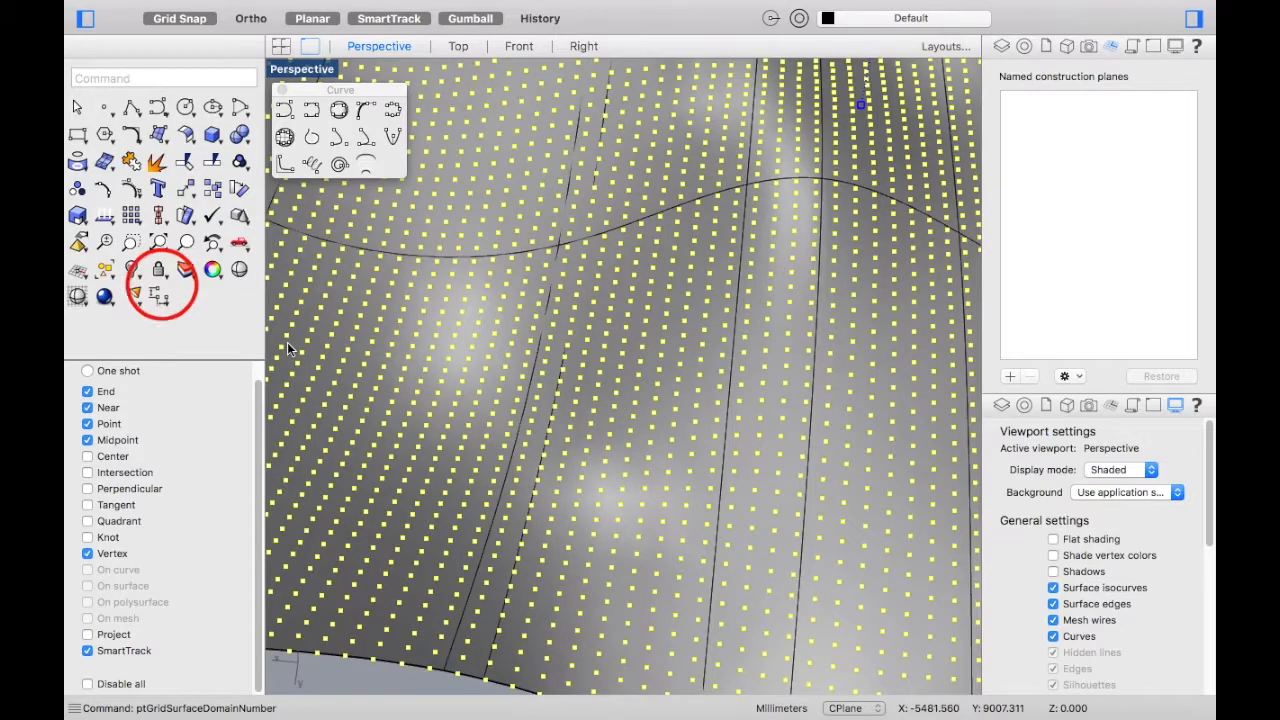
pyautogui.scroll(-5, 430, 410)
pyautogui.click(603, 422)
# Step: Draw a circle with a 50 mm radius in the empty space beside the gridded surface's front corner
pyautogui.scroll(8, 626, 429)
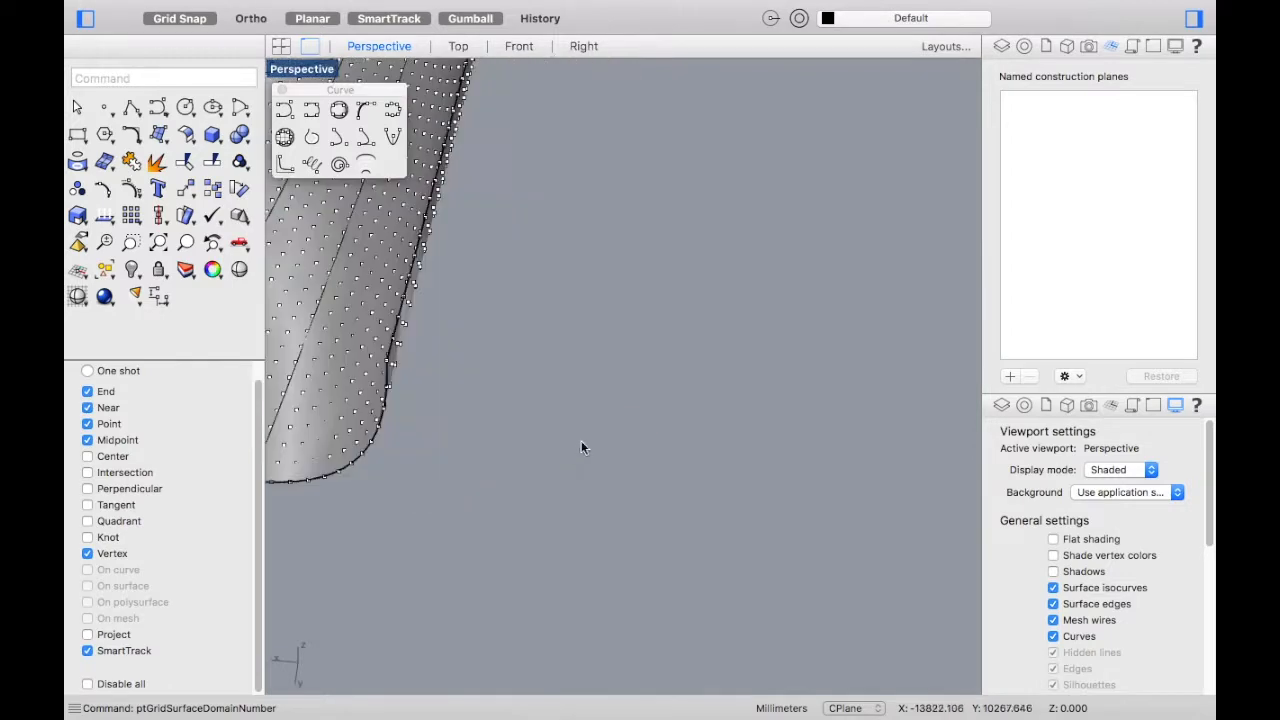
pyautogui.scroll(3, 490, 465)
pyautogui.scroll(-4, 483, 460)
pyautogui.write('C')
pyautogui.click(481, 441)
pyautogui.click(505, 449)
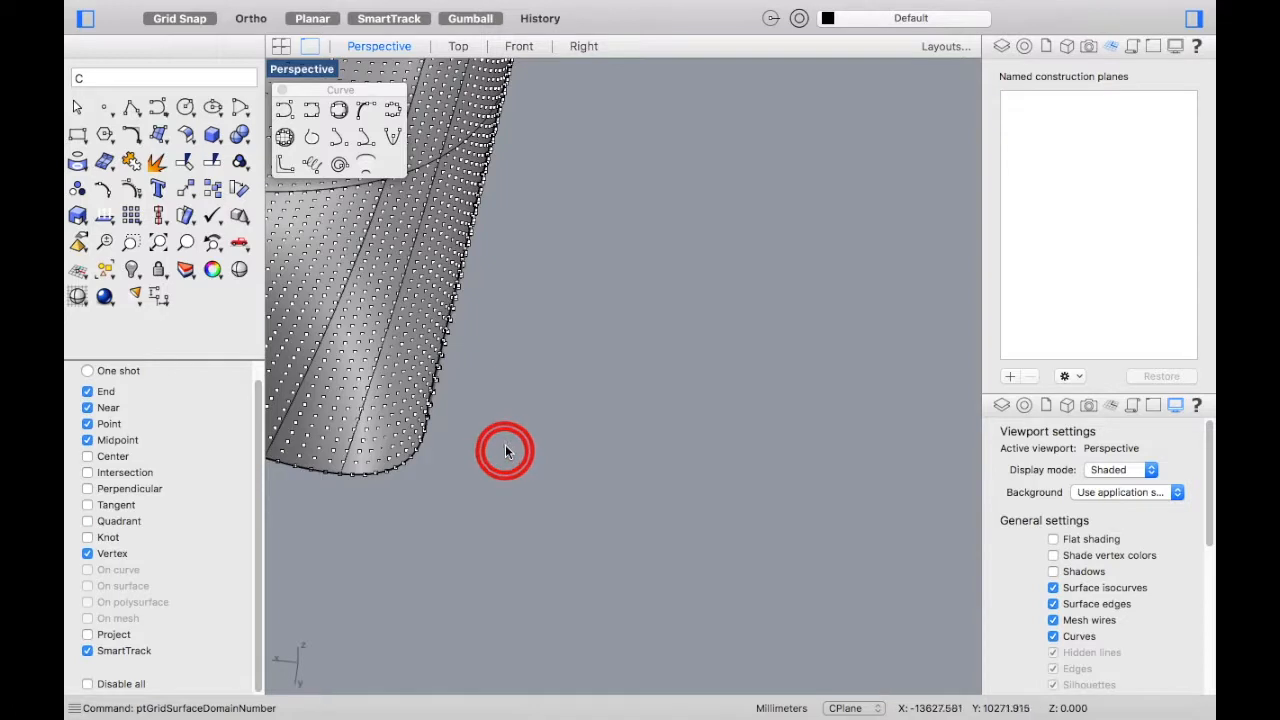
pyautogui.scroll(5, 502, 450)
pyautogui.write('C')
pyautogui.click(489, 424)
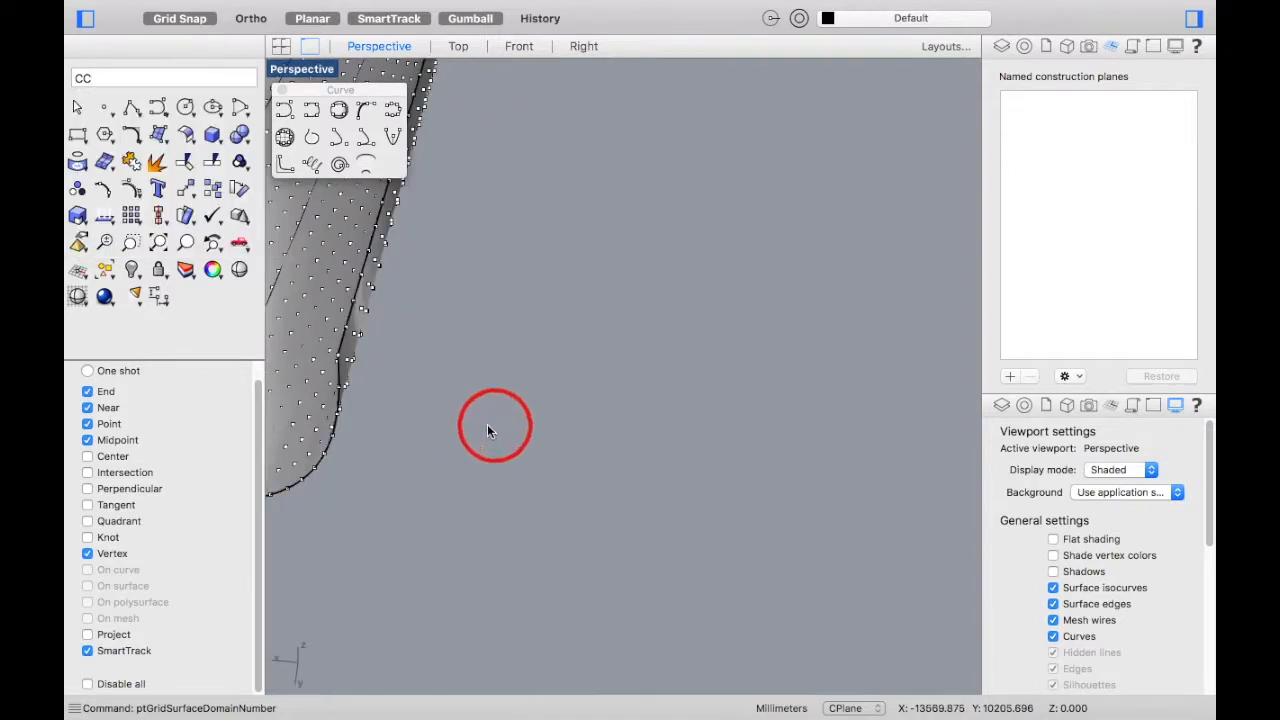
pyautogui.write('C')
pyautogui.press('BackSpace')
pyautogui.press('BackSpace')
pyautogui.write('IRCLE')
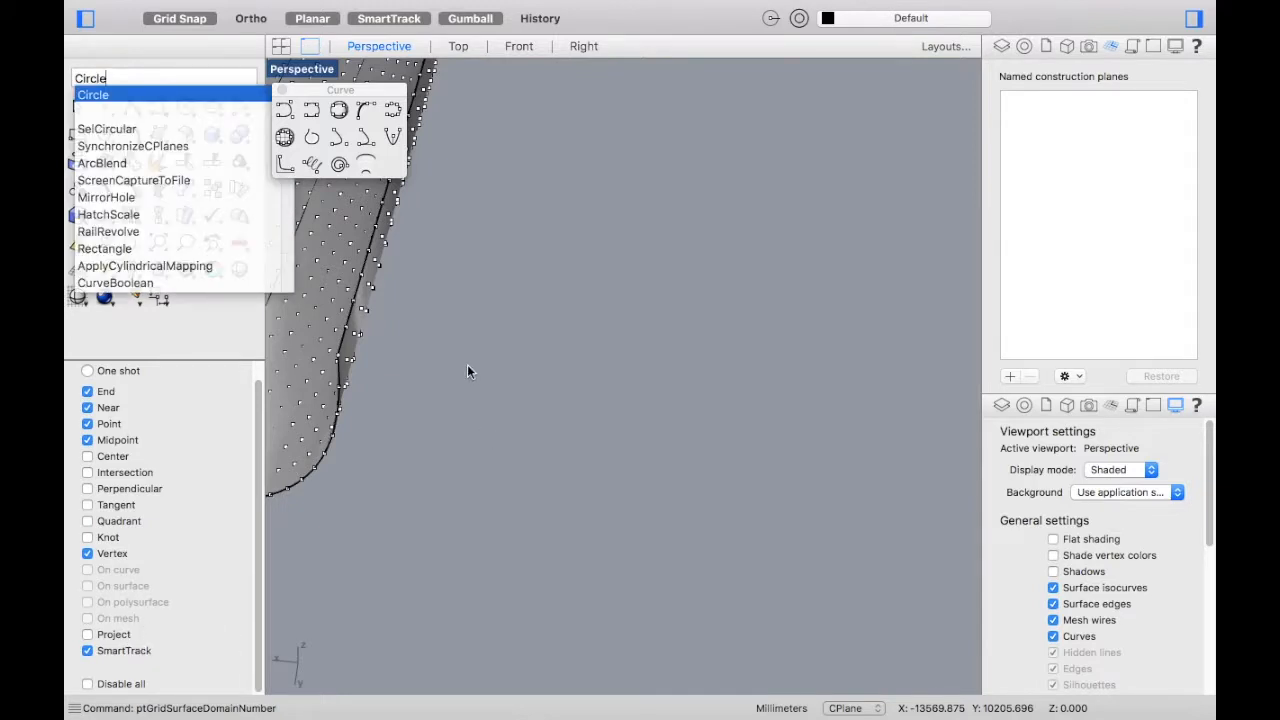
pyautogui.press('Return')
pyautogui.click(442, 442)
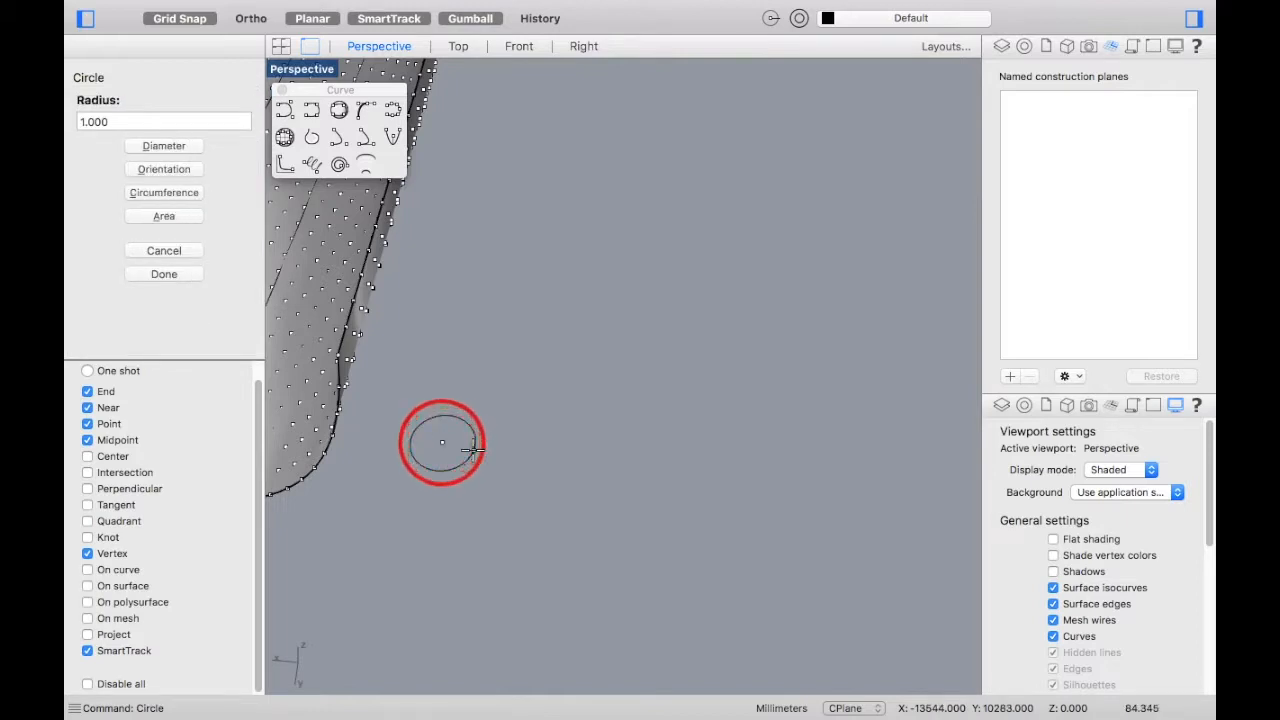
pyautogui.write('50')
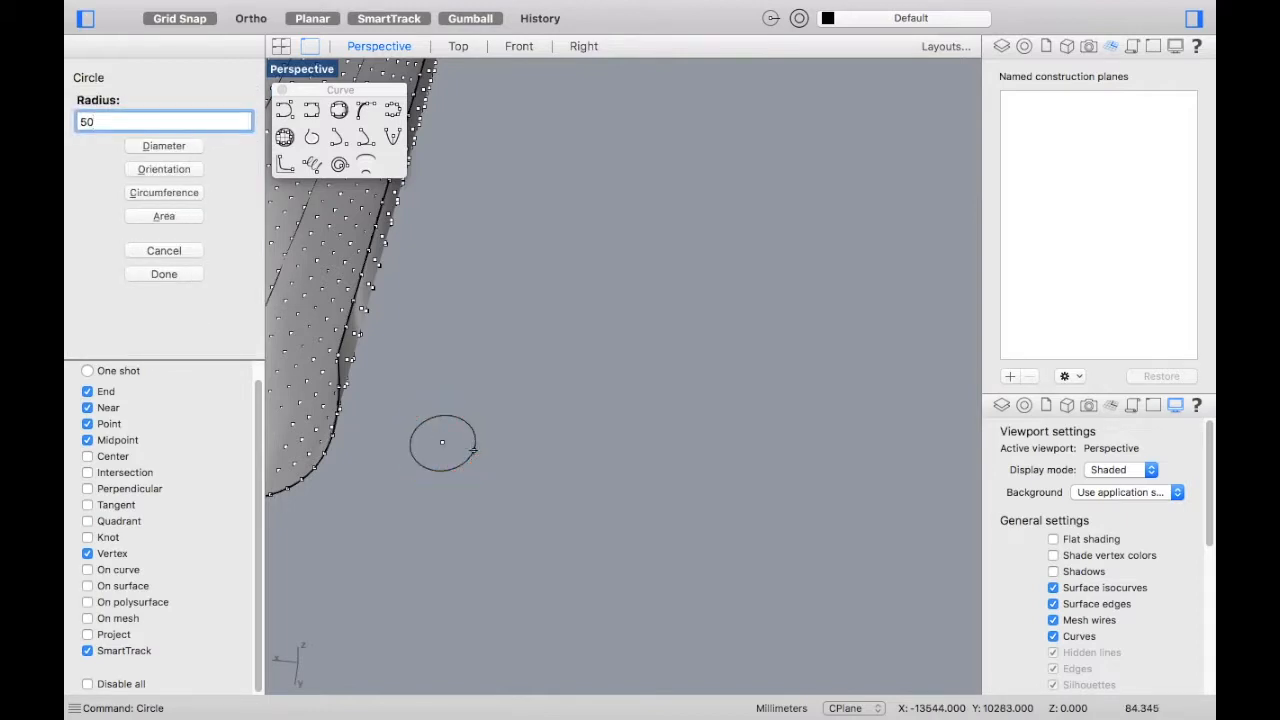
pyautogui.press('Return')
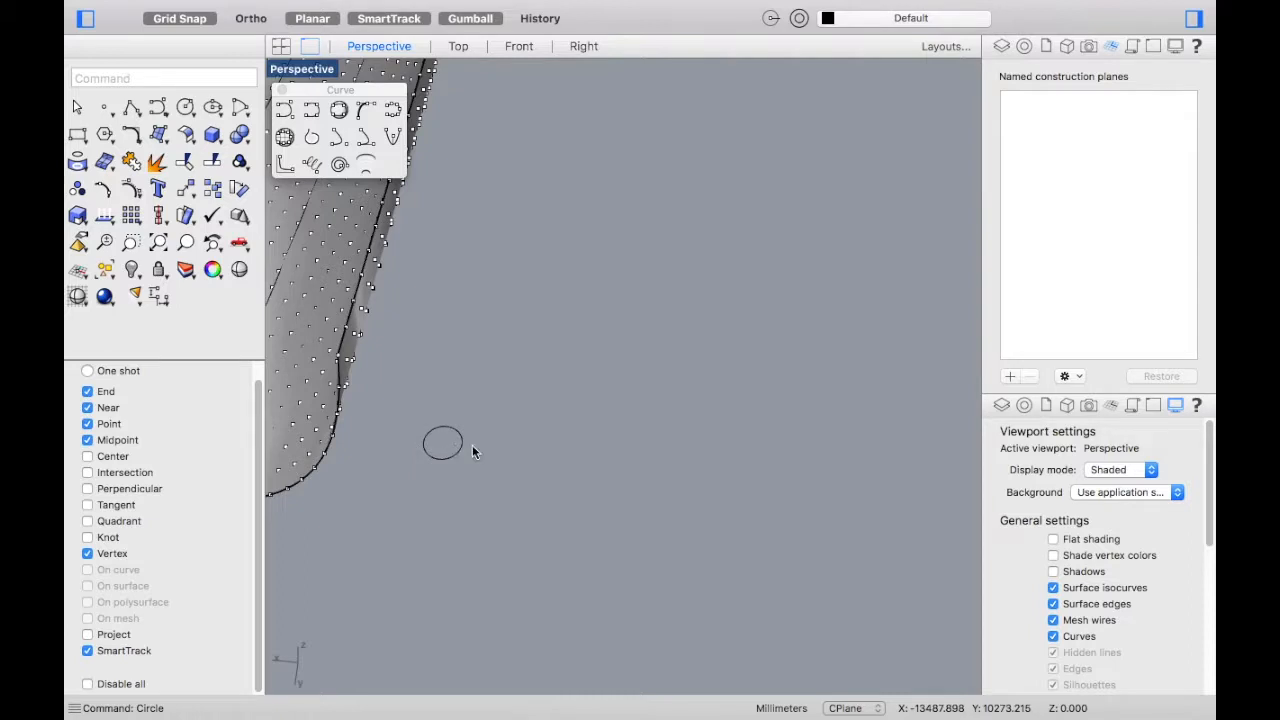
pyautogui.scroll(9, 410, 441)
pyautogui.scroll(-3, 528, 443)
pyautogui.scroll(-5, 528, 450)
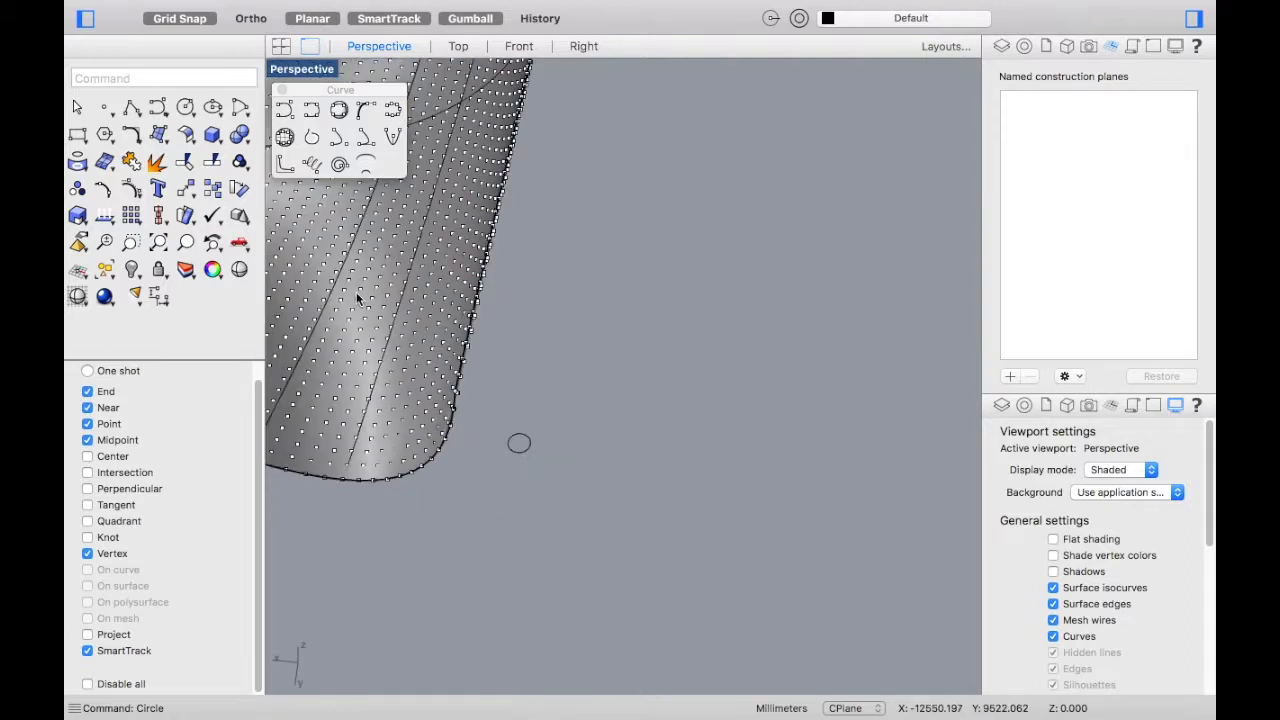
pyautogui.click(193, 79)
pyautogui.write('point')
pyautogui.press('Return')
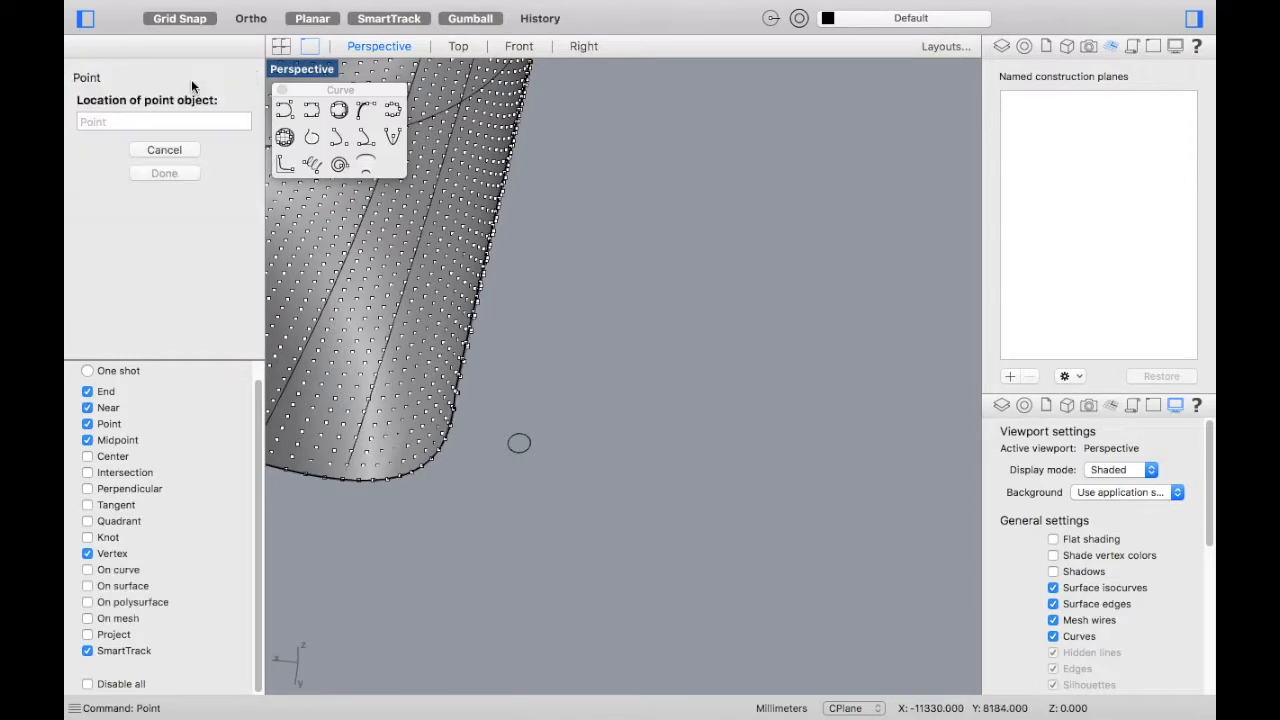
pyautogui.press('Escape')
pyautogui.write('Pol')
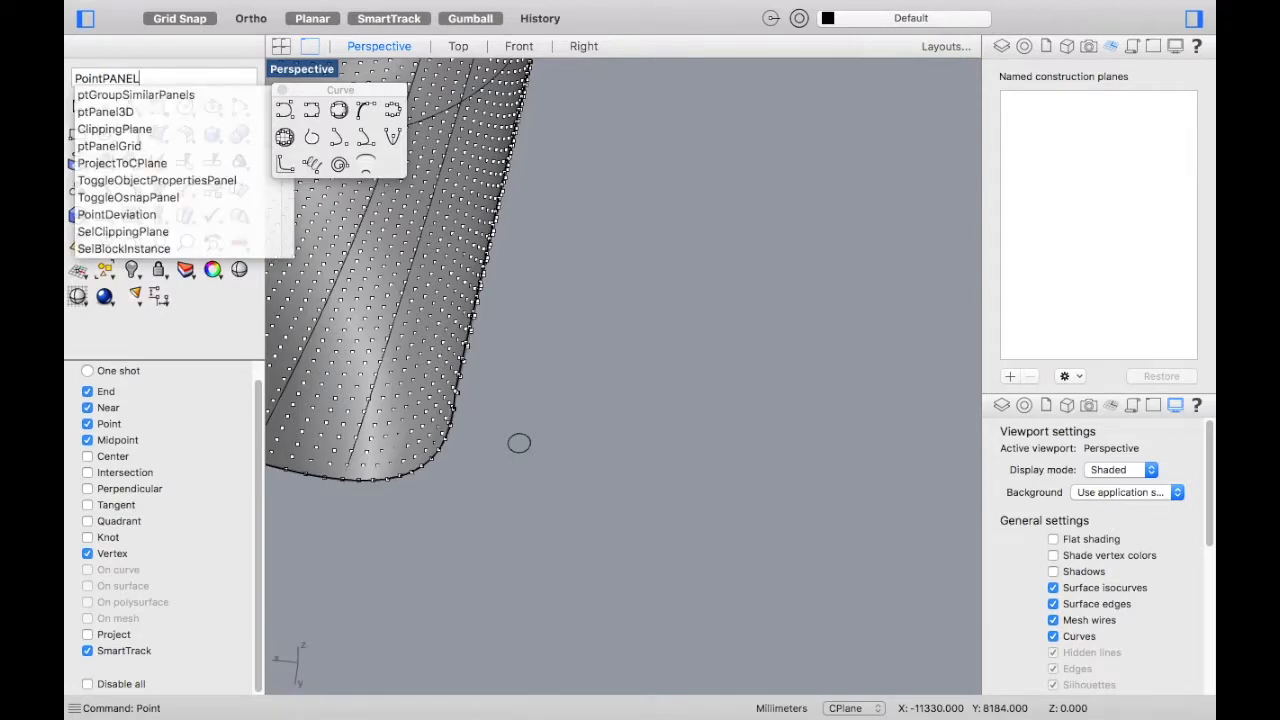
pyautogui.write('GRID')
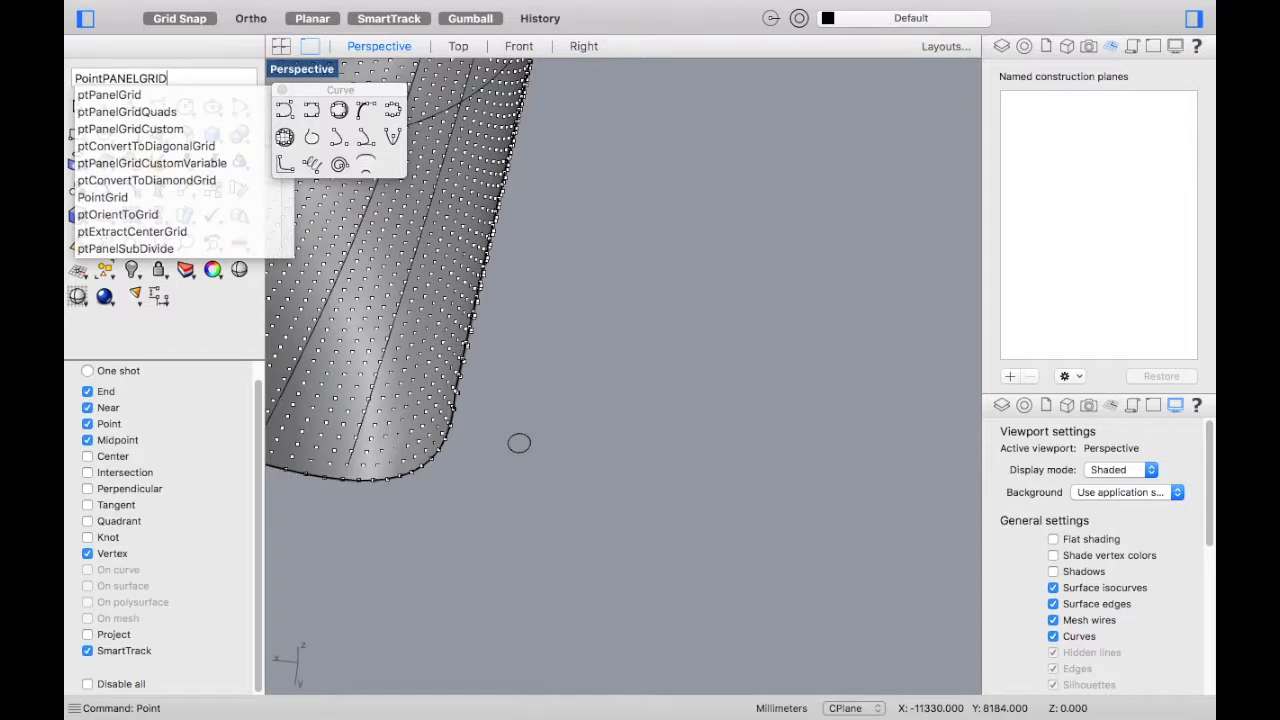
pyautogui.click(107, 129)
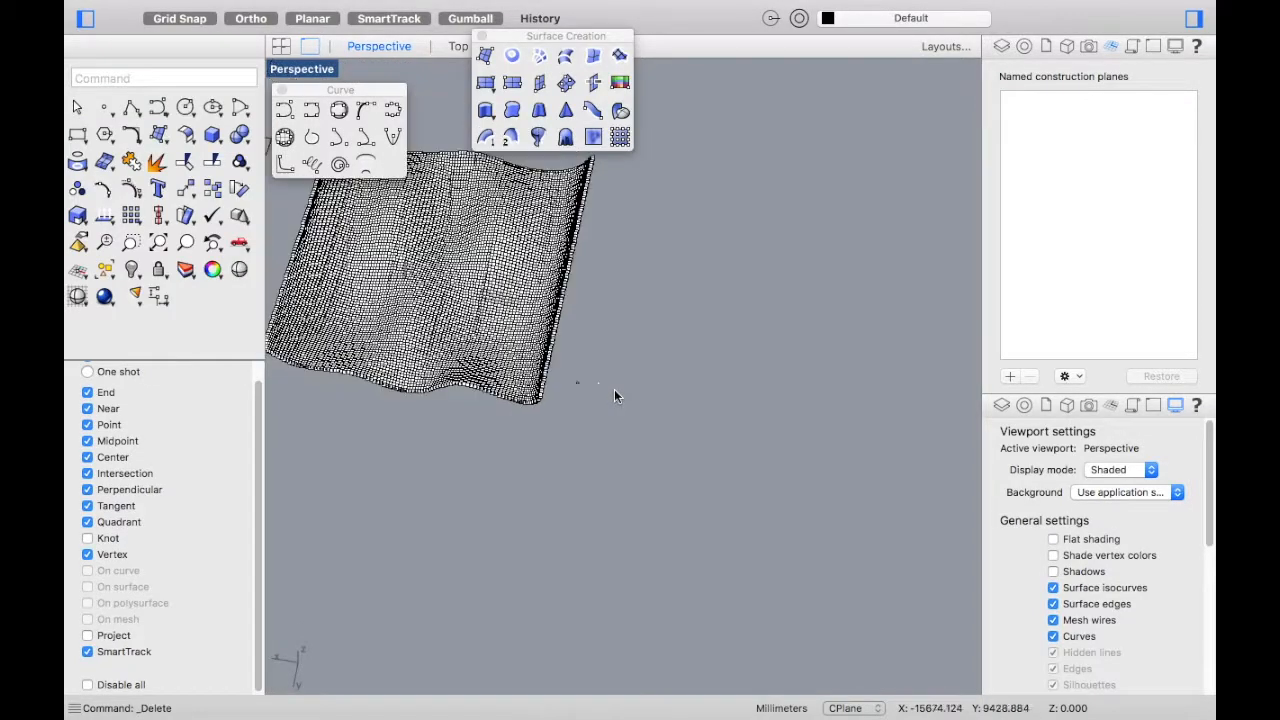
# Step: Run ptPanelGridCustom and take the copied wavy surface's point grid as the paneling grid
pyautogui.scroll(-4, 557, 366)
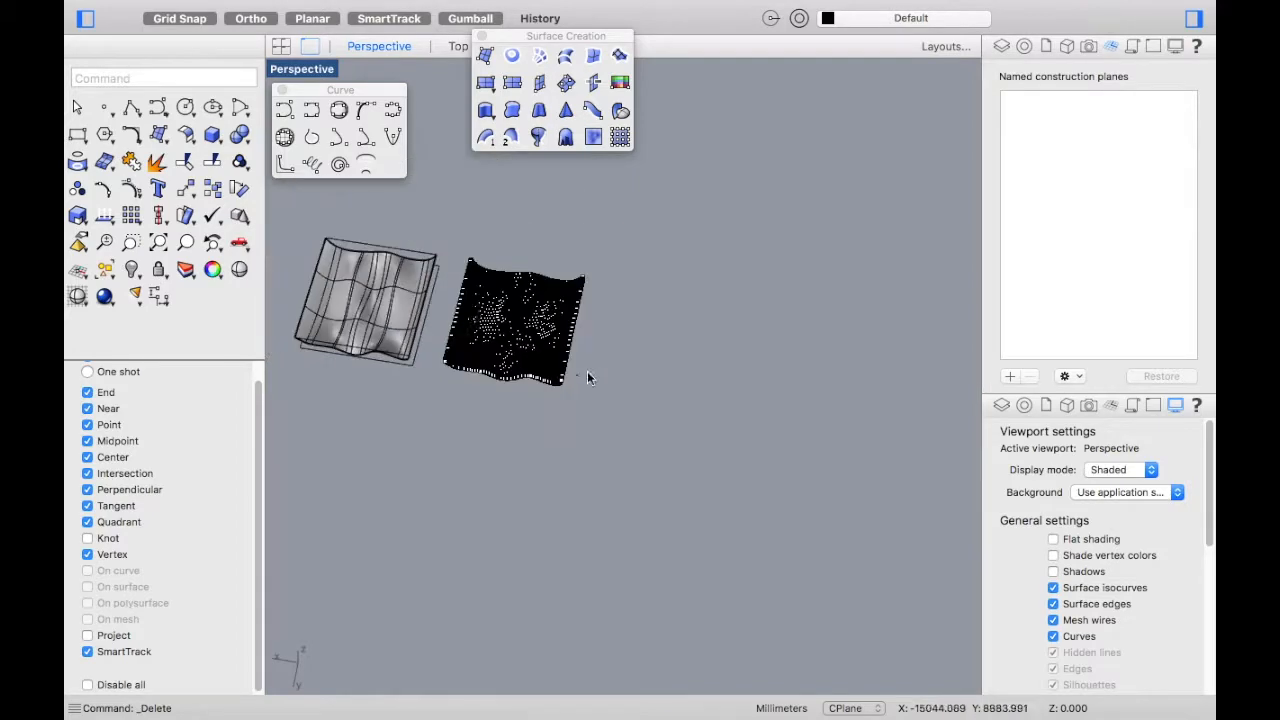
pyautogui.scroll(5, 595, 384)
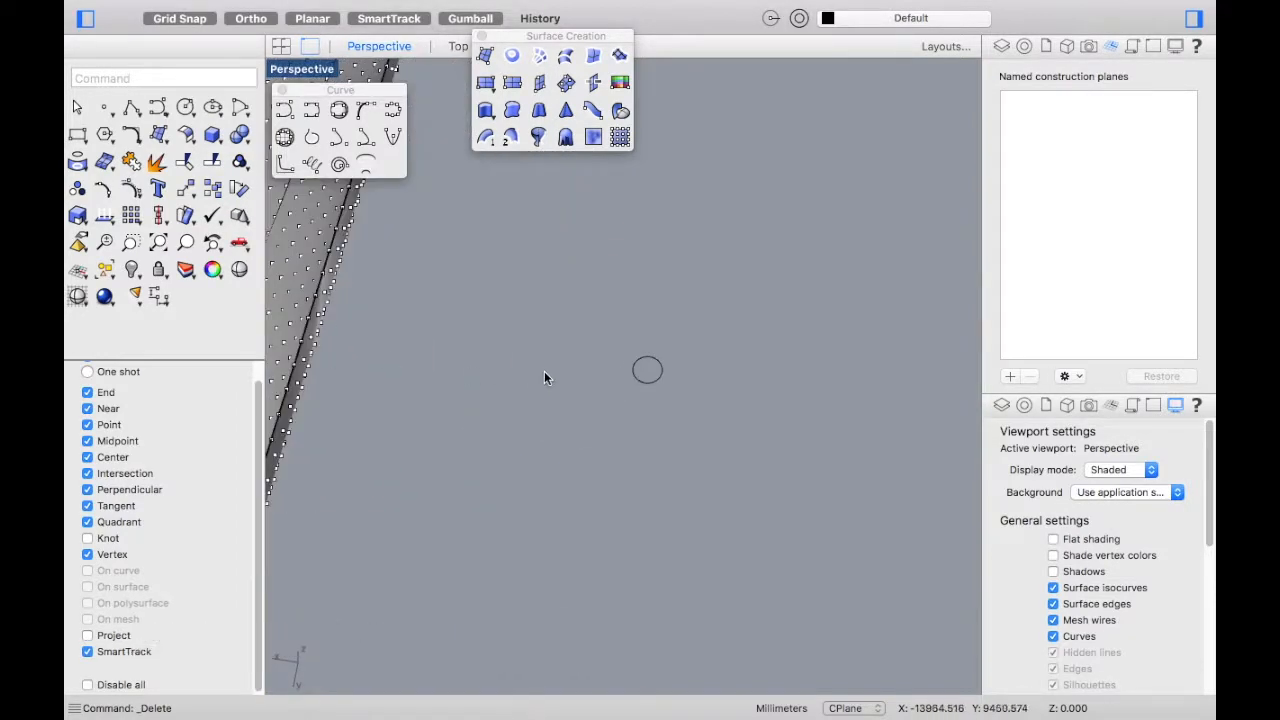
pyautogui.scroll(-6, 544, 378)
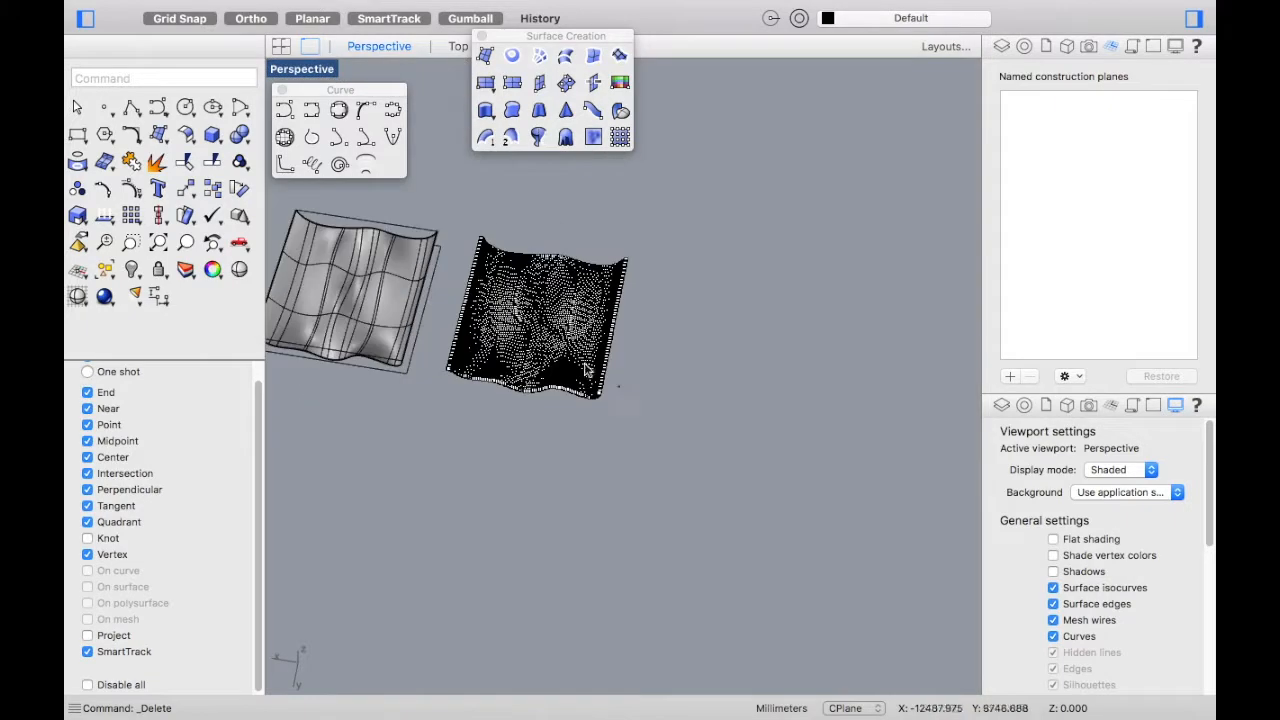
pyautogui.moveTo(447, 205)
pyautogui.mouseDown()
pyautogui.moveTo(602, 442)
pyautogui.moveTo(447, 206)
pyautogui.moveTo(626, 450)
pyautogui.mouseUp()
pyautogui.press('Escape')
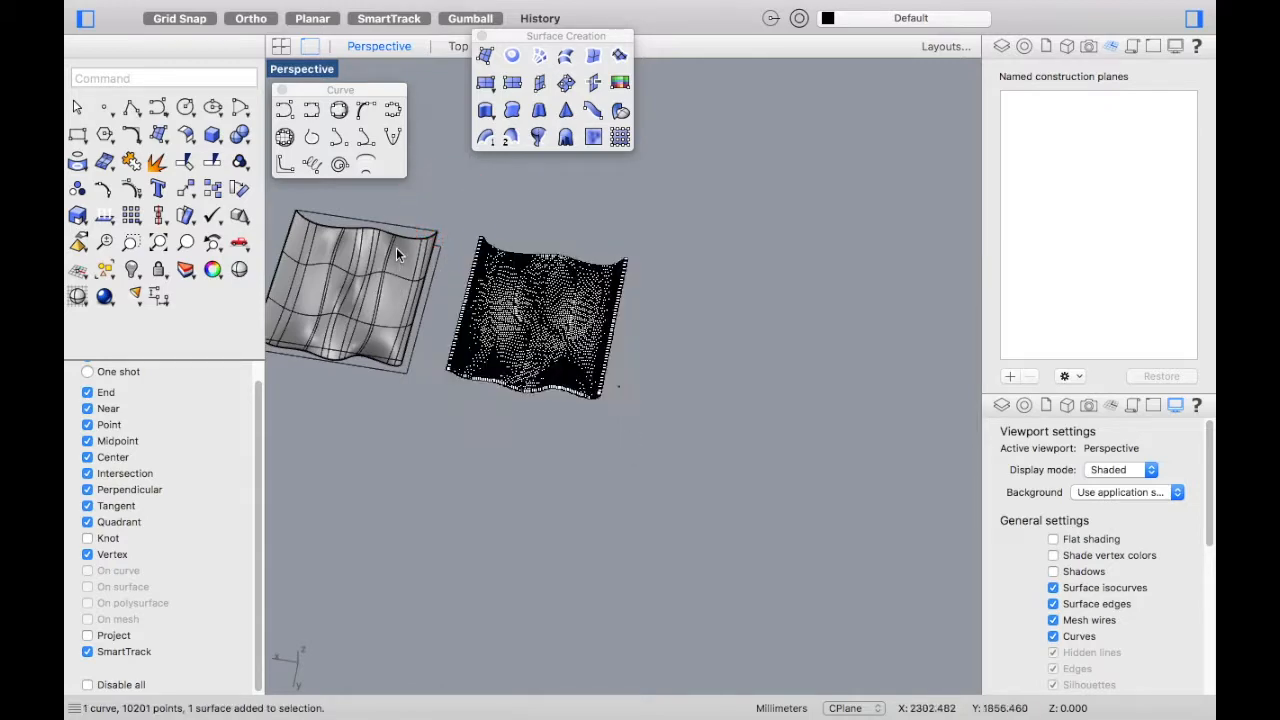
pyautogui.write('ptPanel')
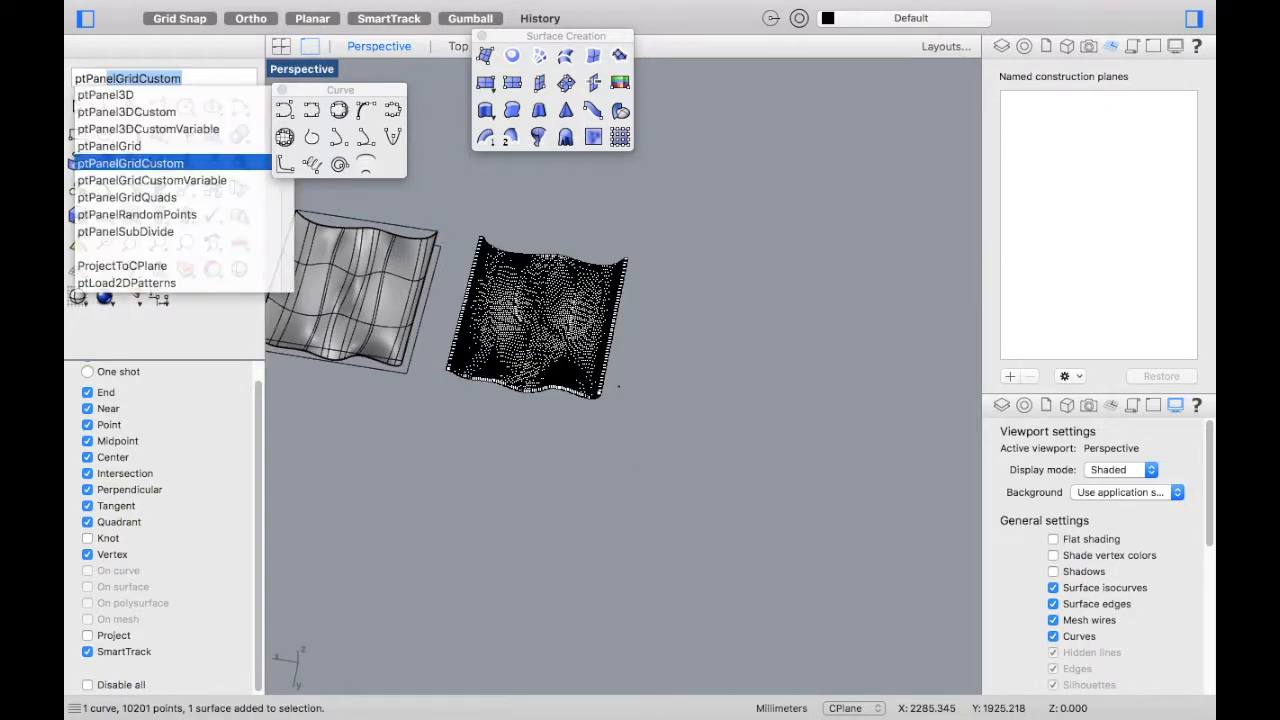
pyautogui.press('Return')
pyautogui.moveTo(415, 161); pyautogui.dragTo(647, 440)
pyautogui.press('Return')
# Step: Try paneling the point grid with the wavy surface as base and the small circle as the custom curve
pyautogui.scroll(5, 628, 403)
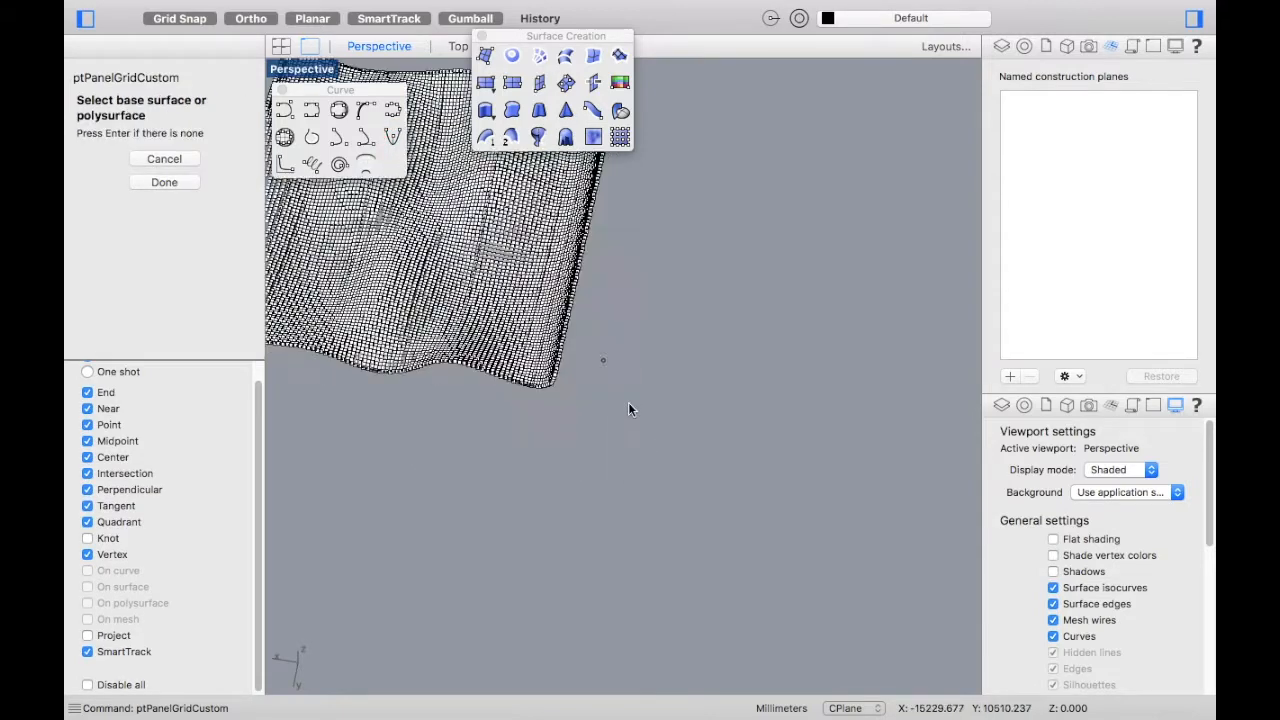
pyautogui.scroll(5, 529, 375)
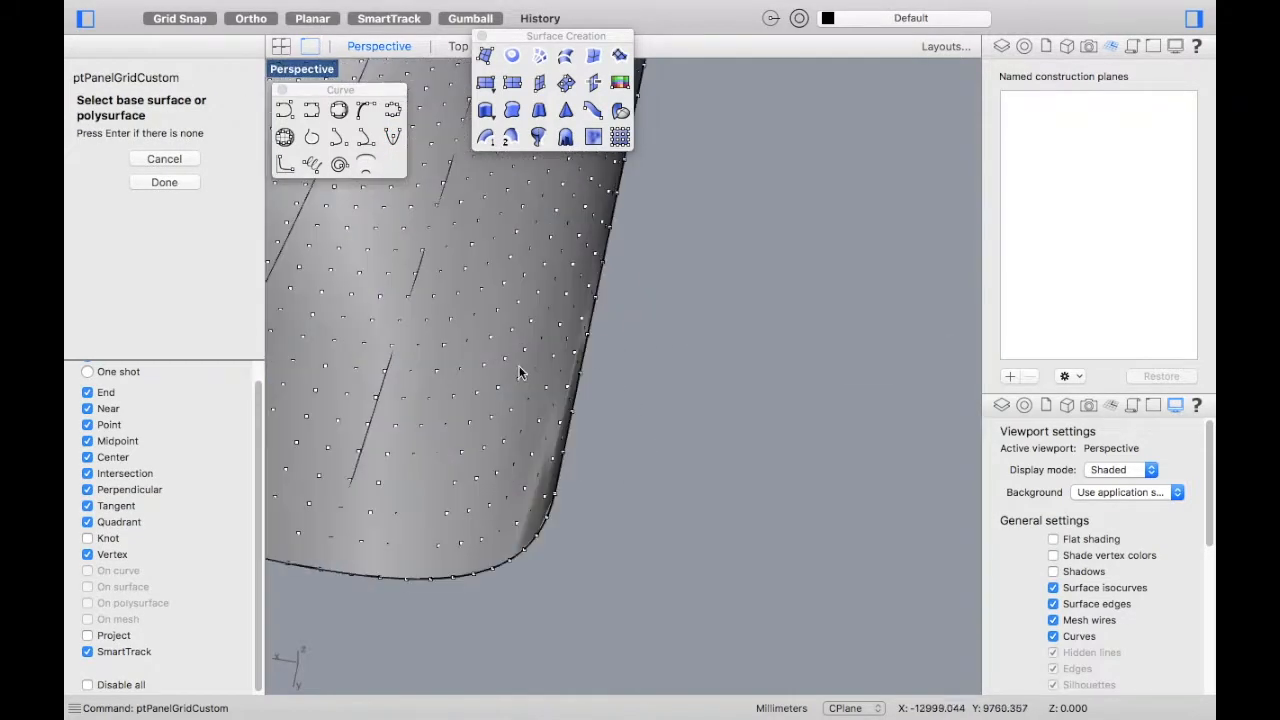
pyautogui.click(519, 366)
pyautogui.scroll(-5, 503, 377)
pyautogui.moveTo(695, 325); pyautogui.dragTo(752, 394)
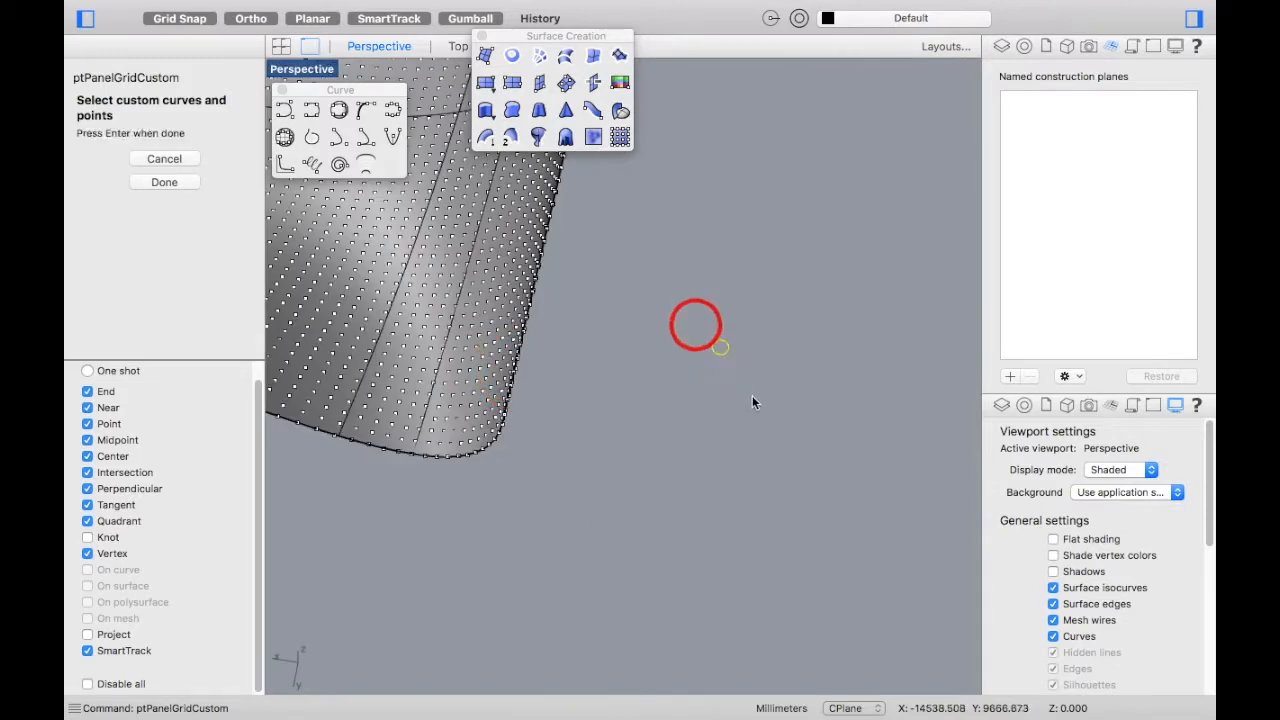
pyautogui.press('Return')
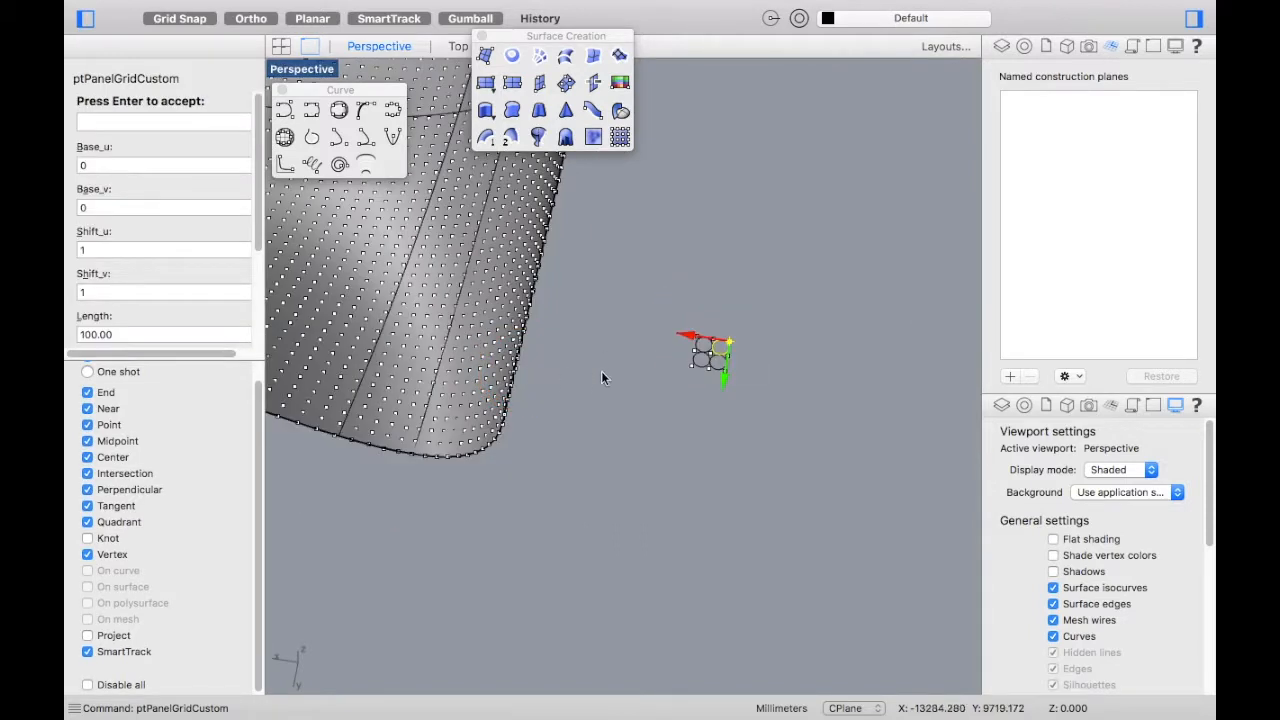
pyautogui.scroll(5, 719, 358)
pyautogui.scroll(-3, 700, 337)
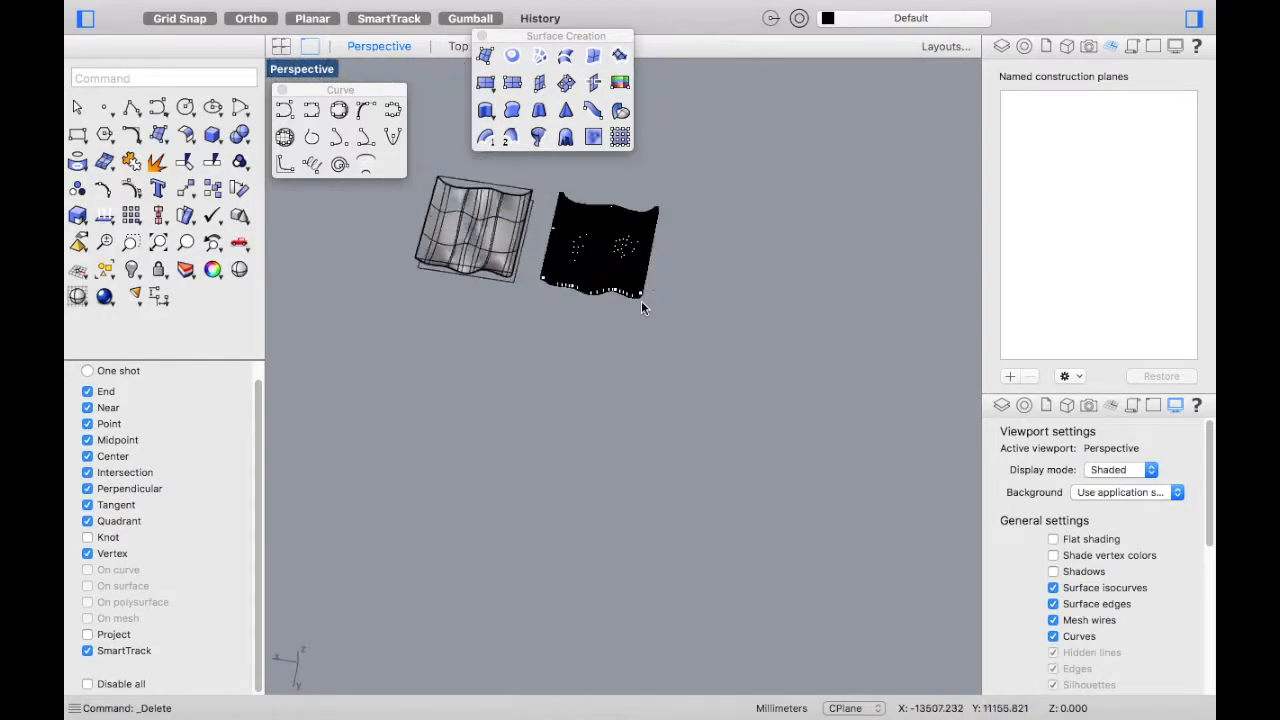
# Step: Run ptPanelGridCustom again and select the copied surface's points as the paneling grid
pyautogui.write('pt')
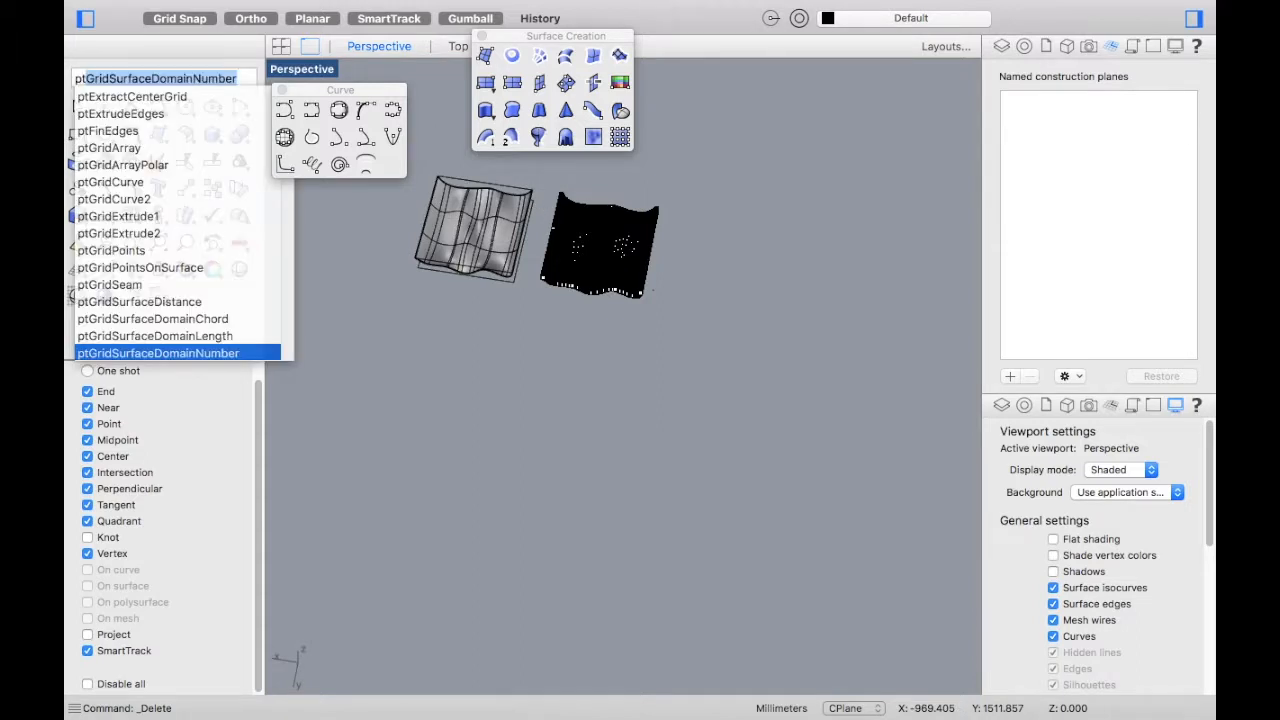
pyautogui.write('pa')
pyautogui.press('Return')
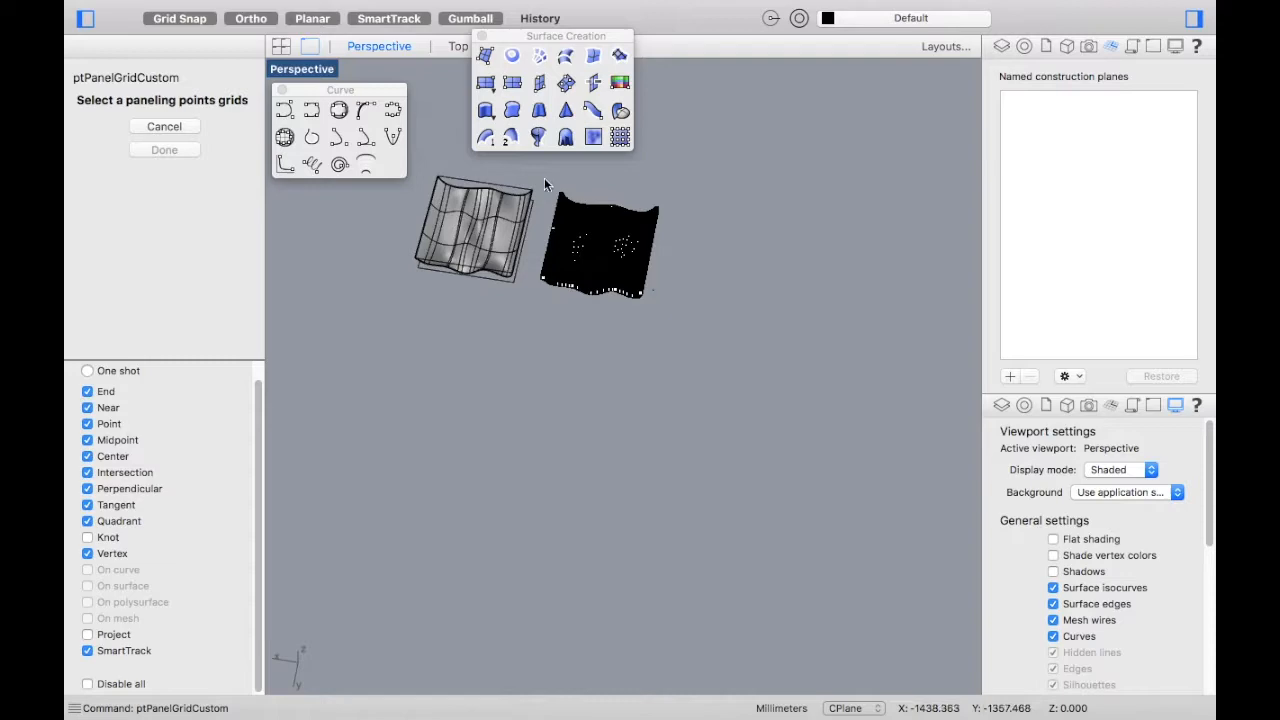
pyautogui.moveTo(533, 159); pyautogui.dragTo(658, 388)
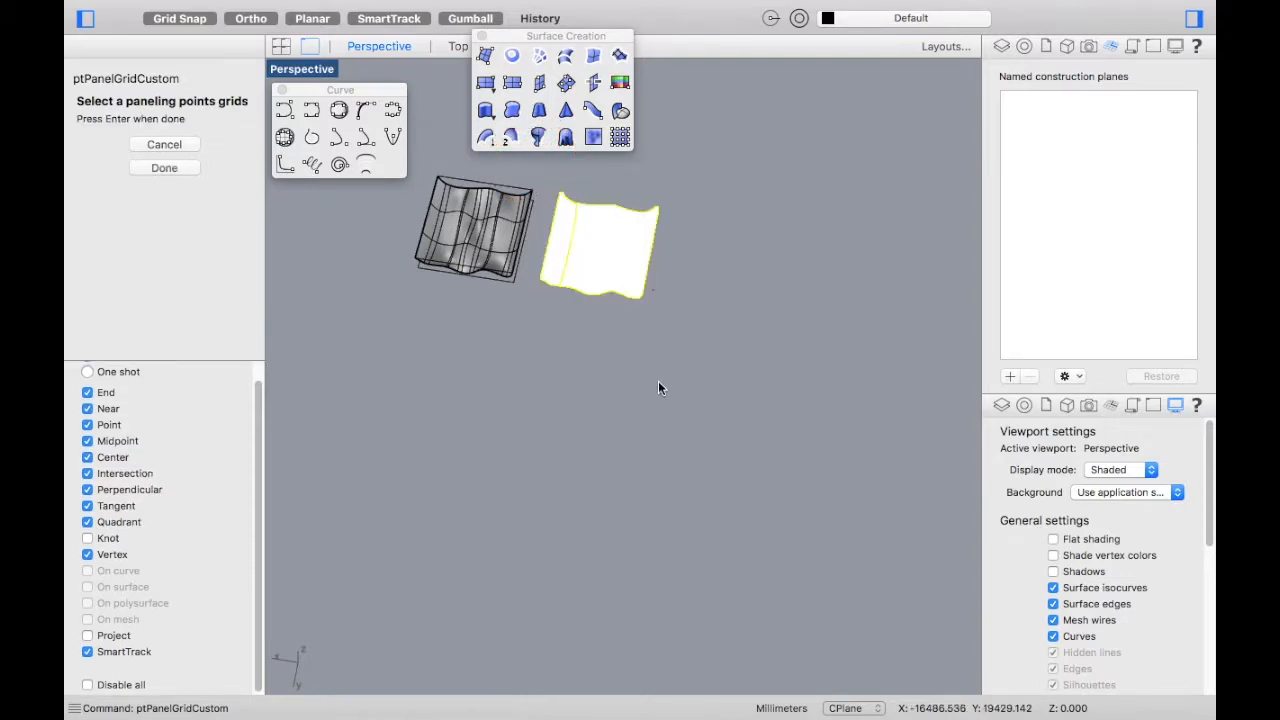
pyautogui.press('Return')
# Step: Use the wavy surface as base and the small circle as custom curve, paneling with Shift_u and Shift_v of 2
pyautogui.scroll(10, 623, 317)
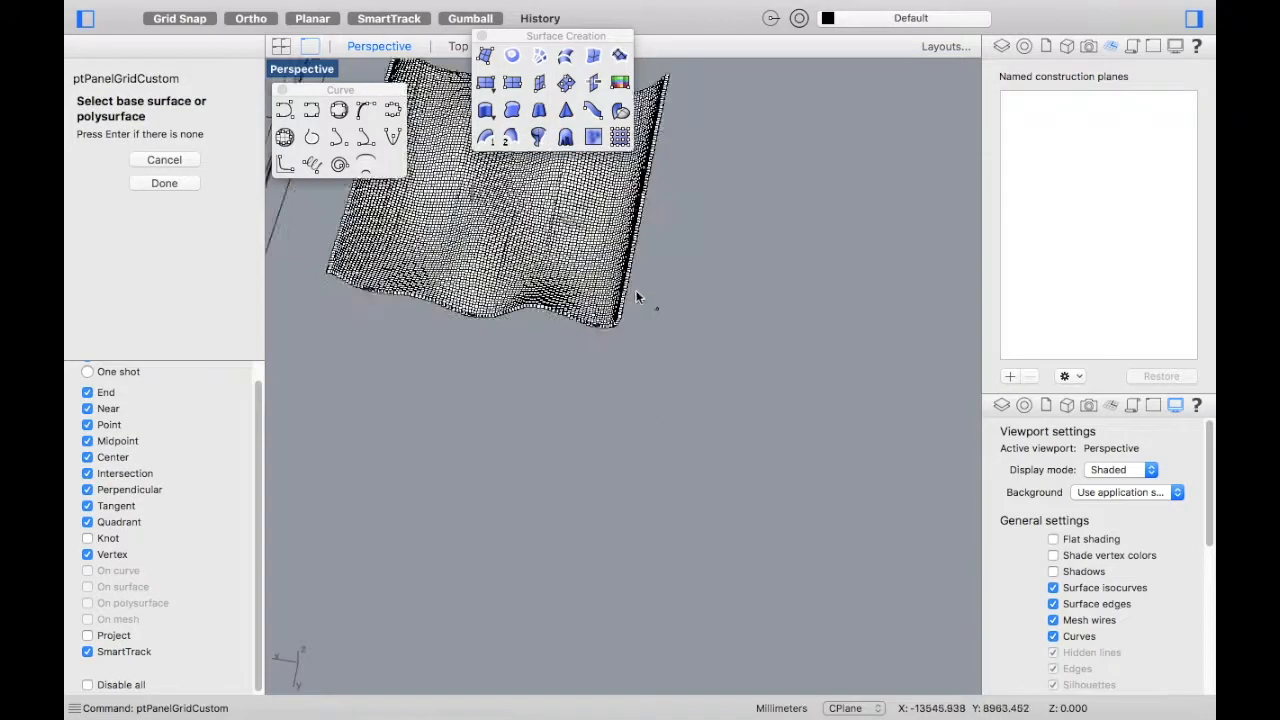
pyautogui.click(535, 348)
pyautogui.scroll(-5, 723, 360)
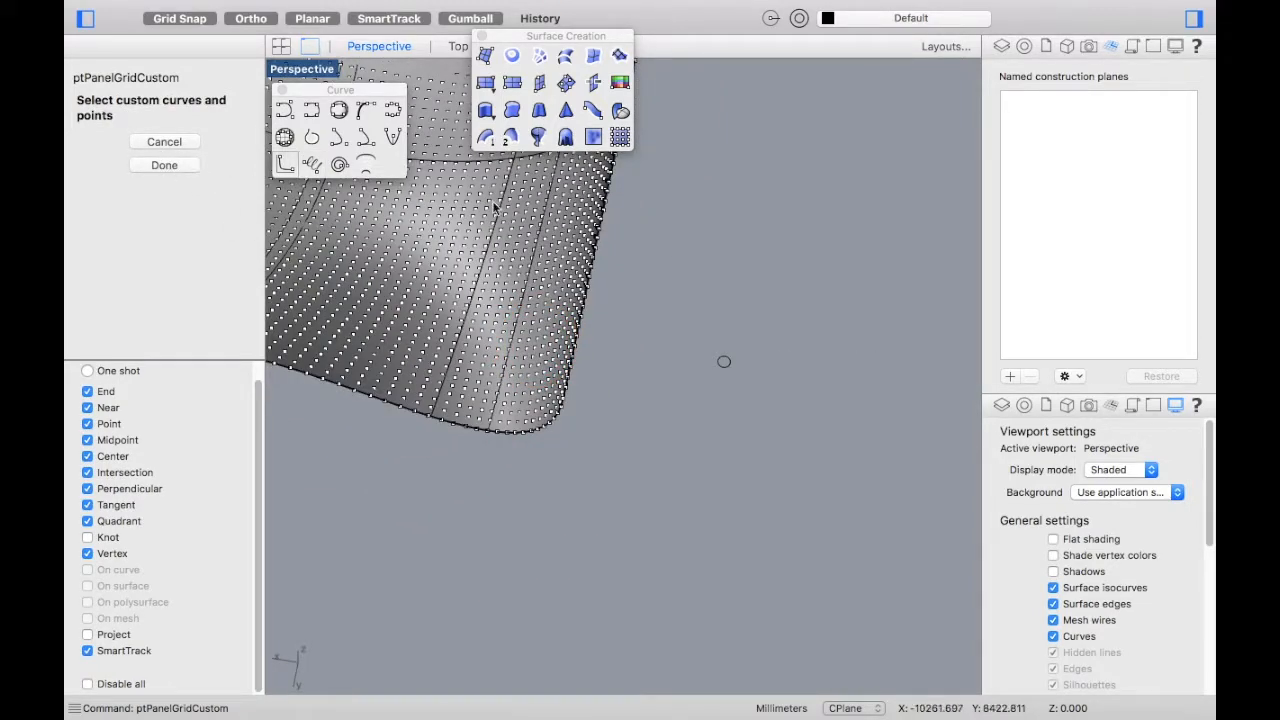
pyautogui.moveTo(678, 274); pyautogui.dragTo(794, 431)
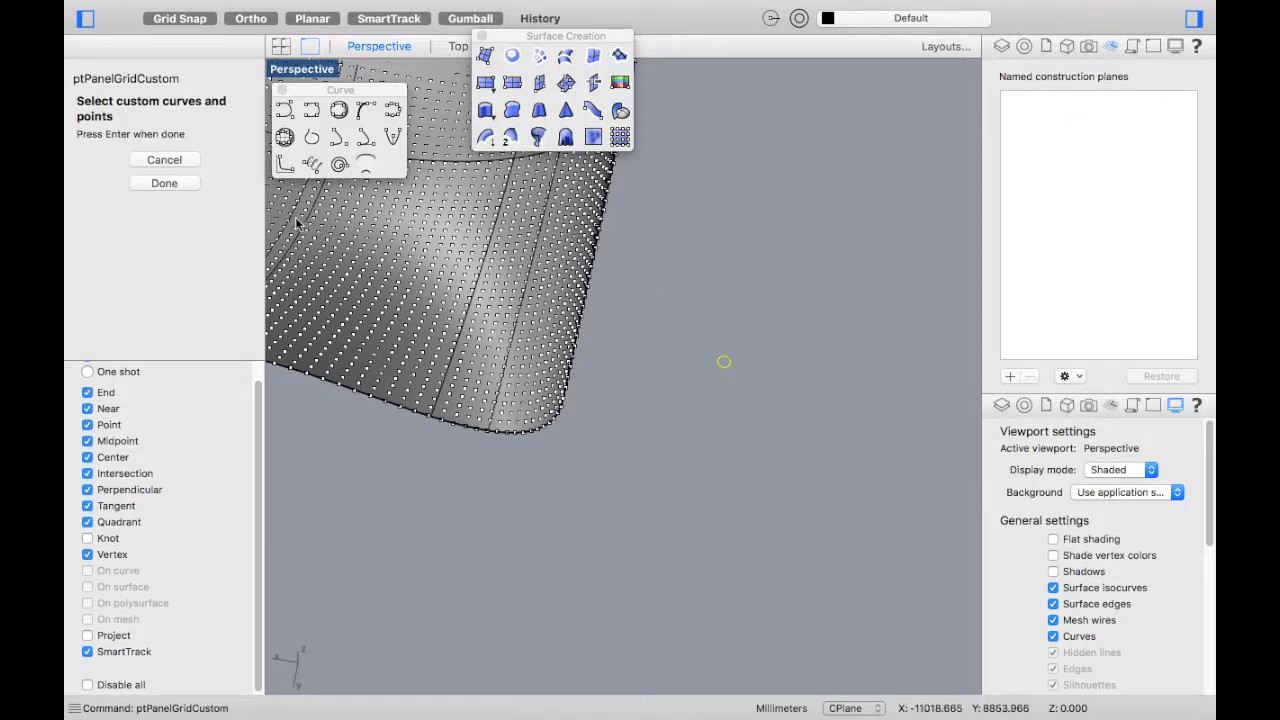
pyautogui.click(190, 183)
pyautogui.scroll(5, 728, 372)
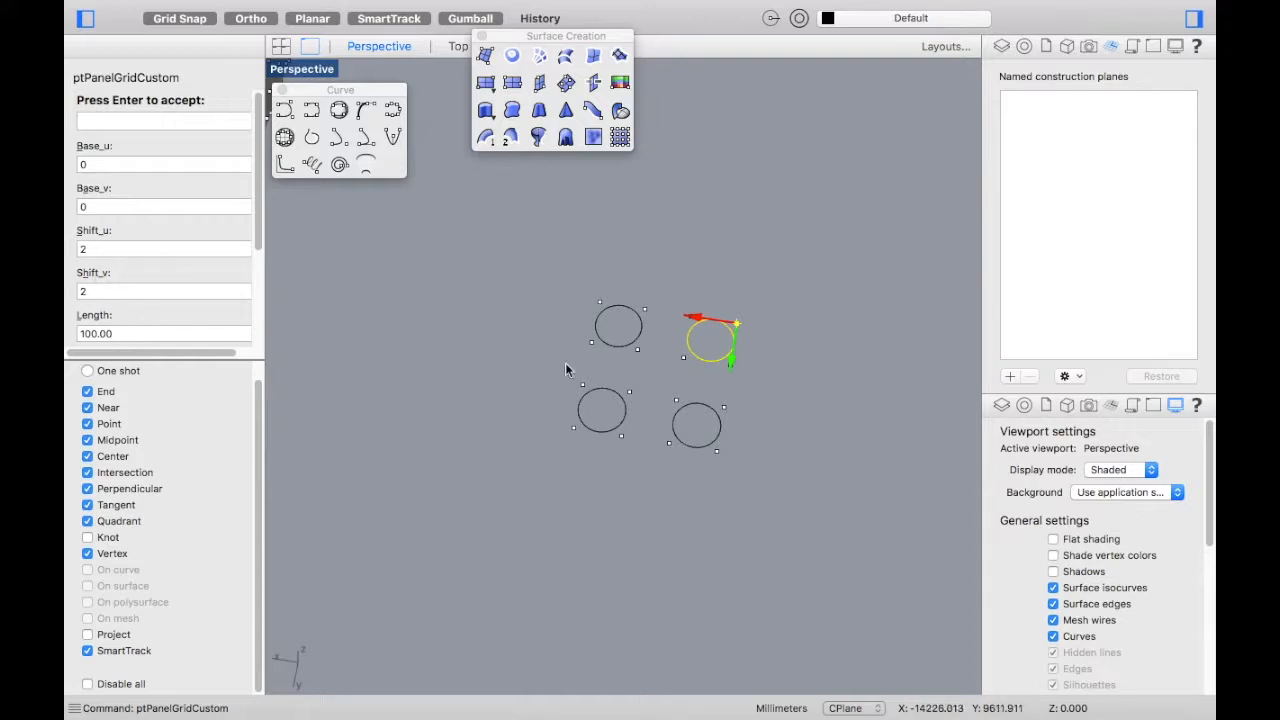
pyautogui.scroll(-4, 565, 369)
pyautogui.scroll(-5, 196, 313)
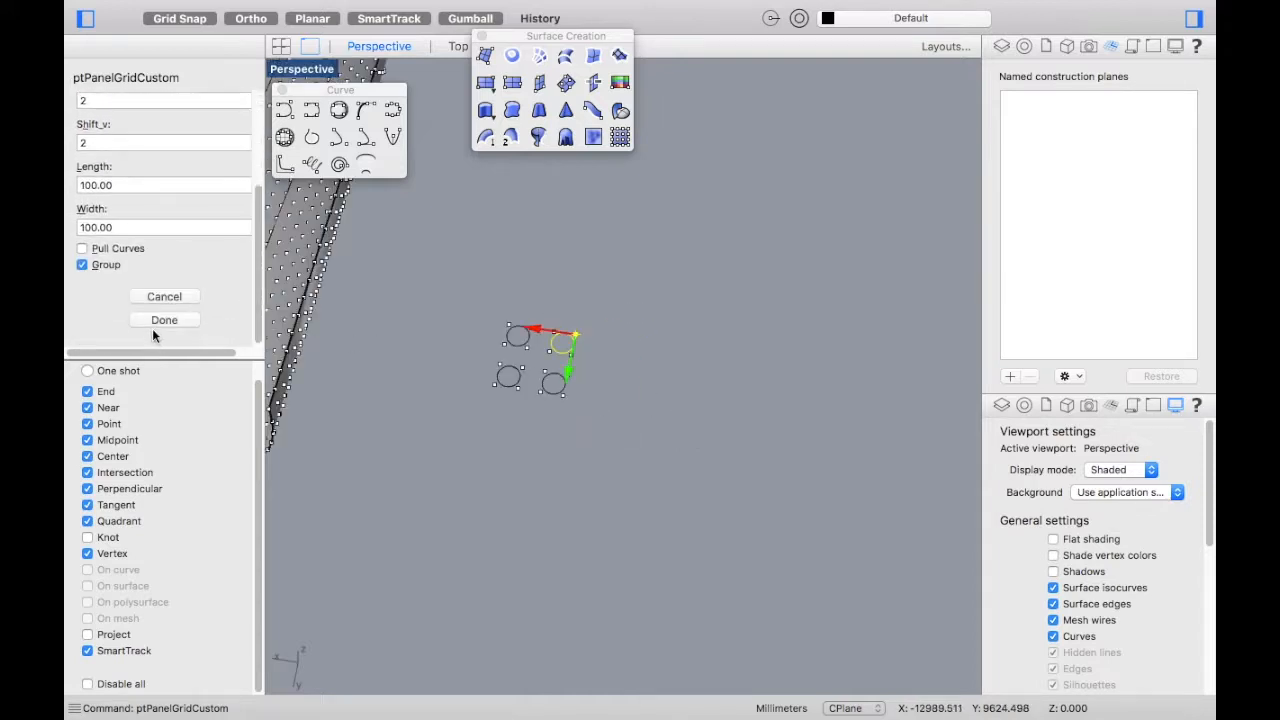
pyautogui.click(161, 320)
# Step: Examine the size, spacing and coverage of the paneled circles across the wavy surface
pyautogui.scroll(8, 573, 356)
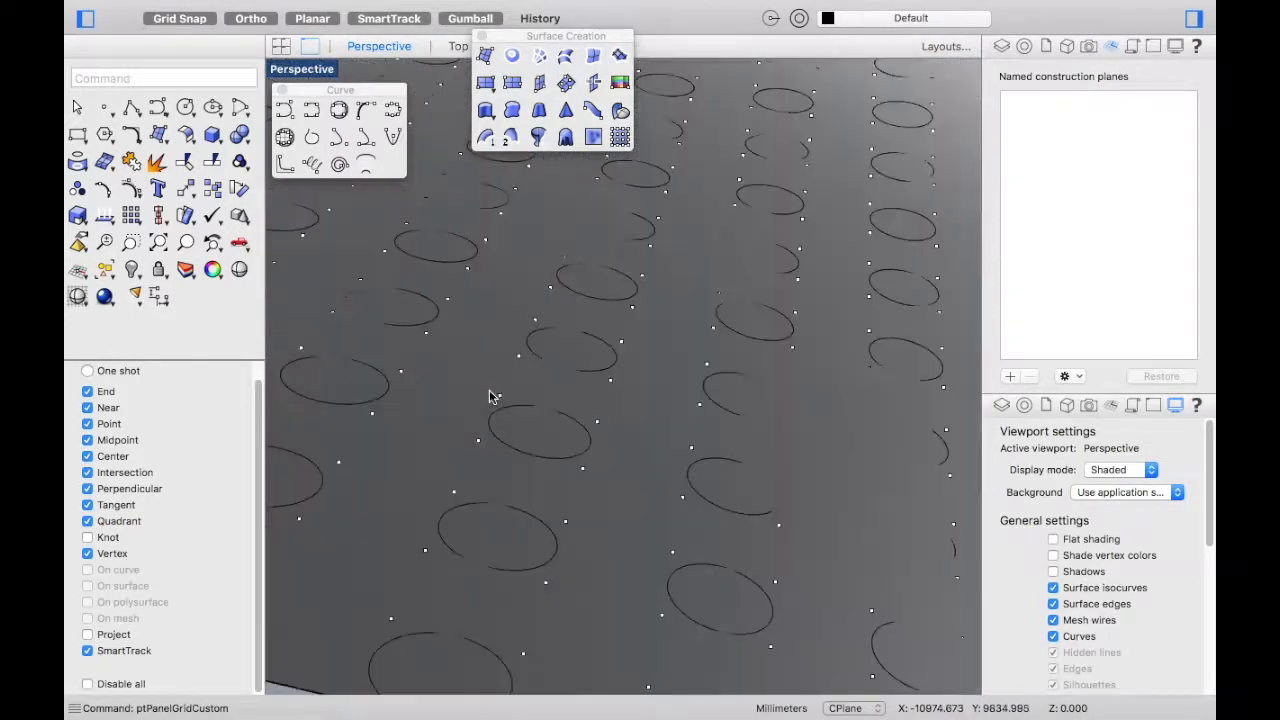
pyautogui.scroll(-8, 538, 386)
pyautogui.moveTo(551, 386); pyautogui.dragTo(534, 361, button='right')
pyautogui.scroll(6, 550, 470)
pyautogui.scroll(-12, 549, 466)
pyautogui.scroll(6, 534, 361)
pyautogui.scroll(6, 534, 358)
pyautogui.scroll(-12, 534, 338)
pyautogui.keyDown('shift'); pyautogui.moveTo(740, 339); pyautogui.dragTo(673, 344, button='right'); pyautogui.keyUp('shift')
pyautogui.doubleClick(729, 219)
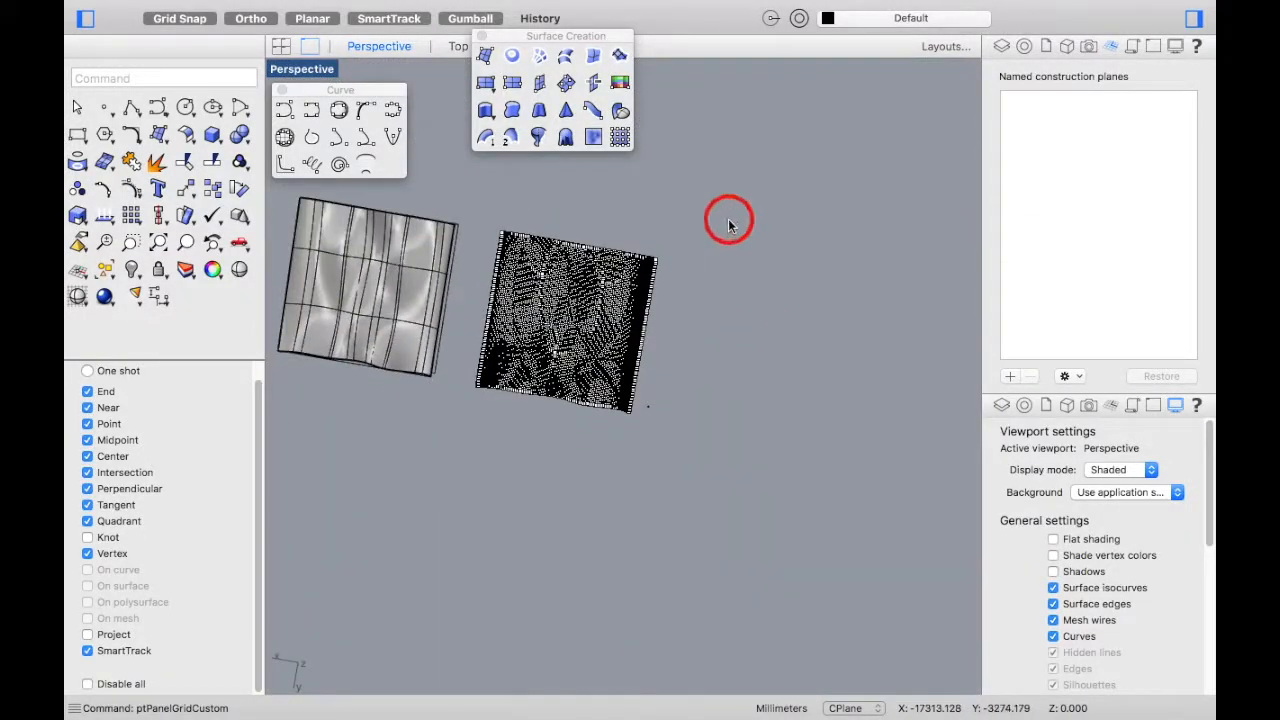
pyautogui.scroll(10, 559, 274)
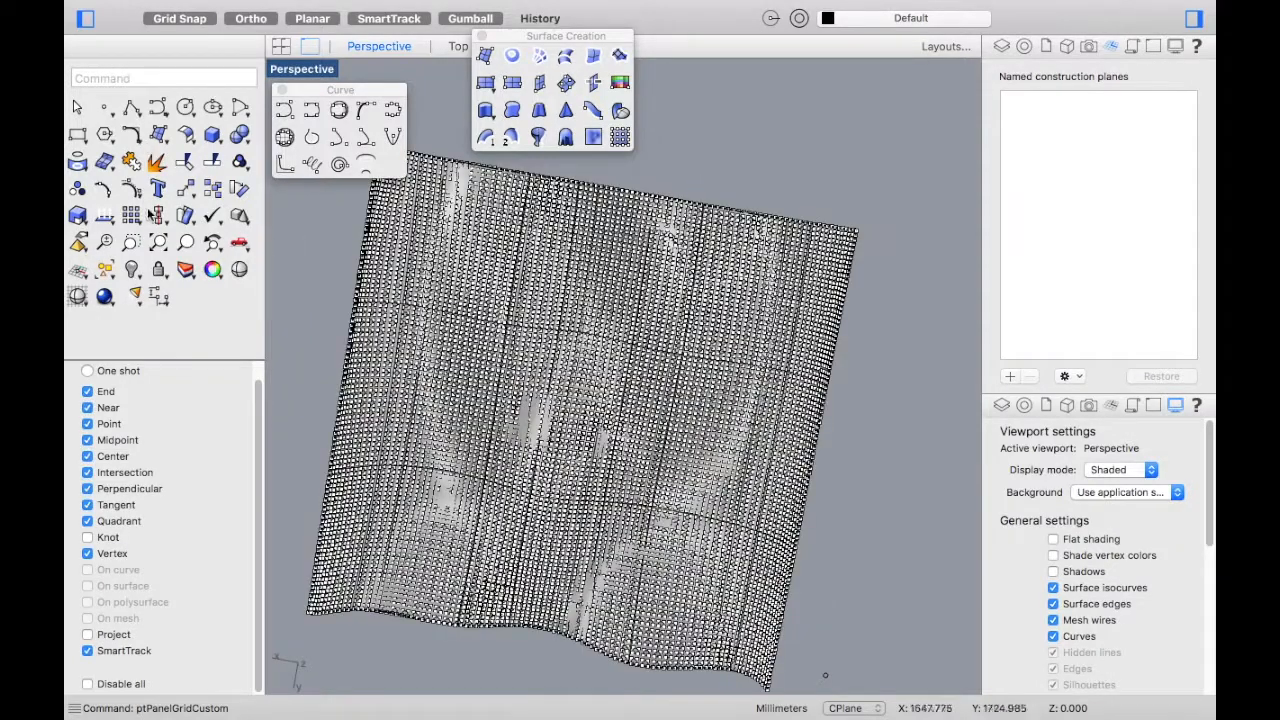
pyautogui.scroll(4, 315, 261)
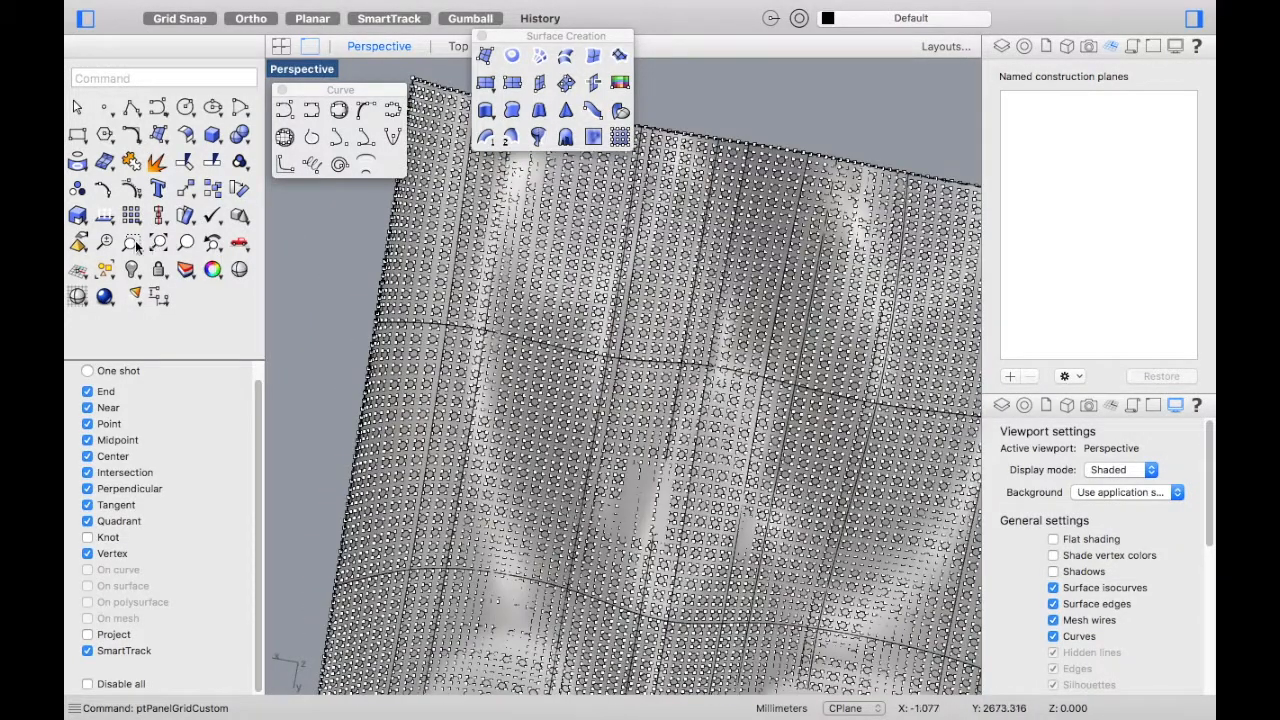
pyautogui.click(105, 185)
pyautogui.click(307, 214)
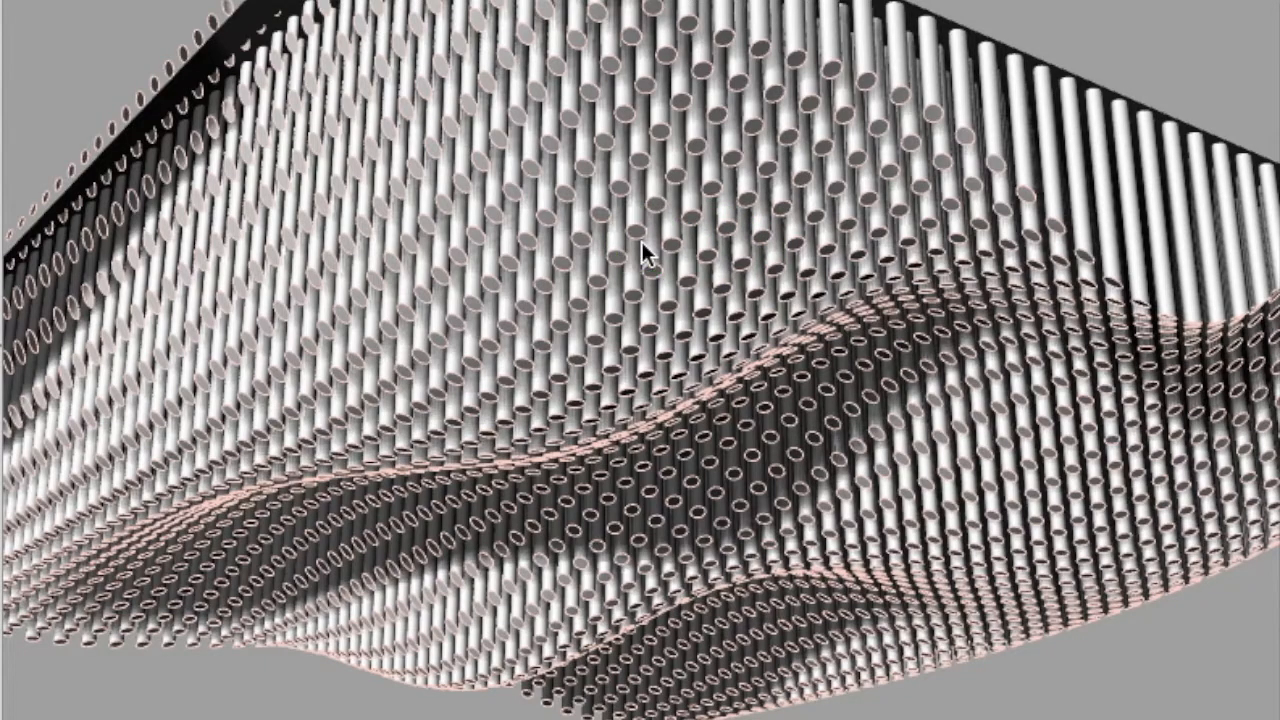
pyautogui.scroll(3, 643, 245)
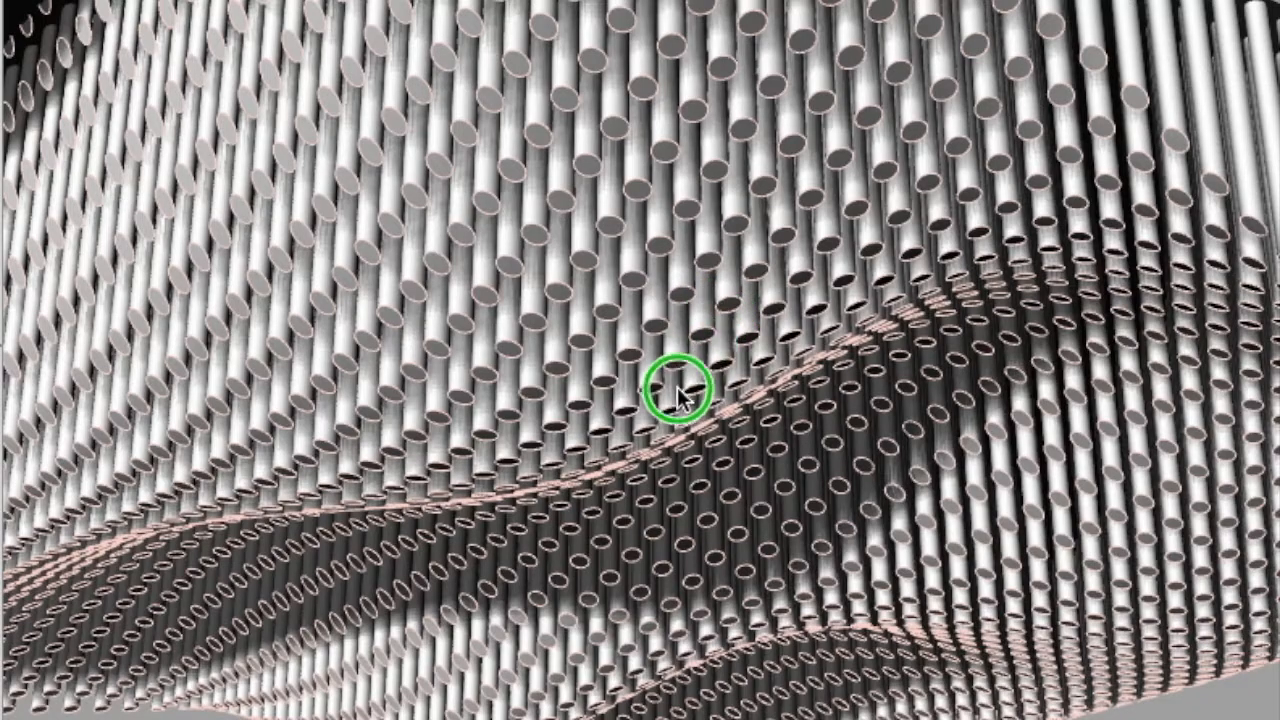